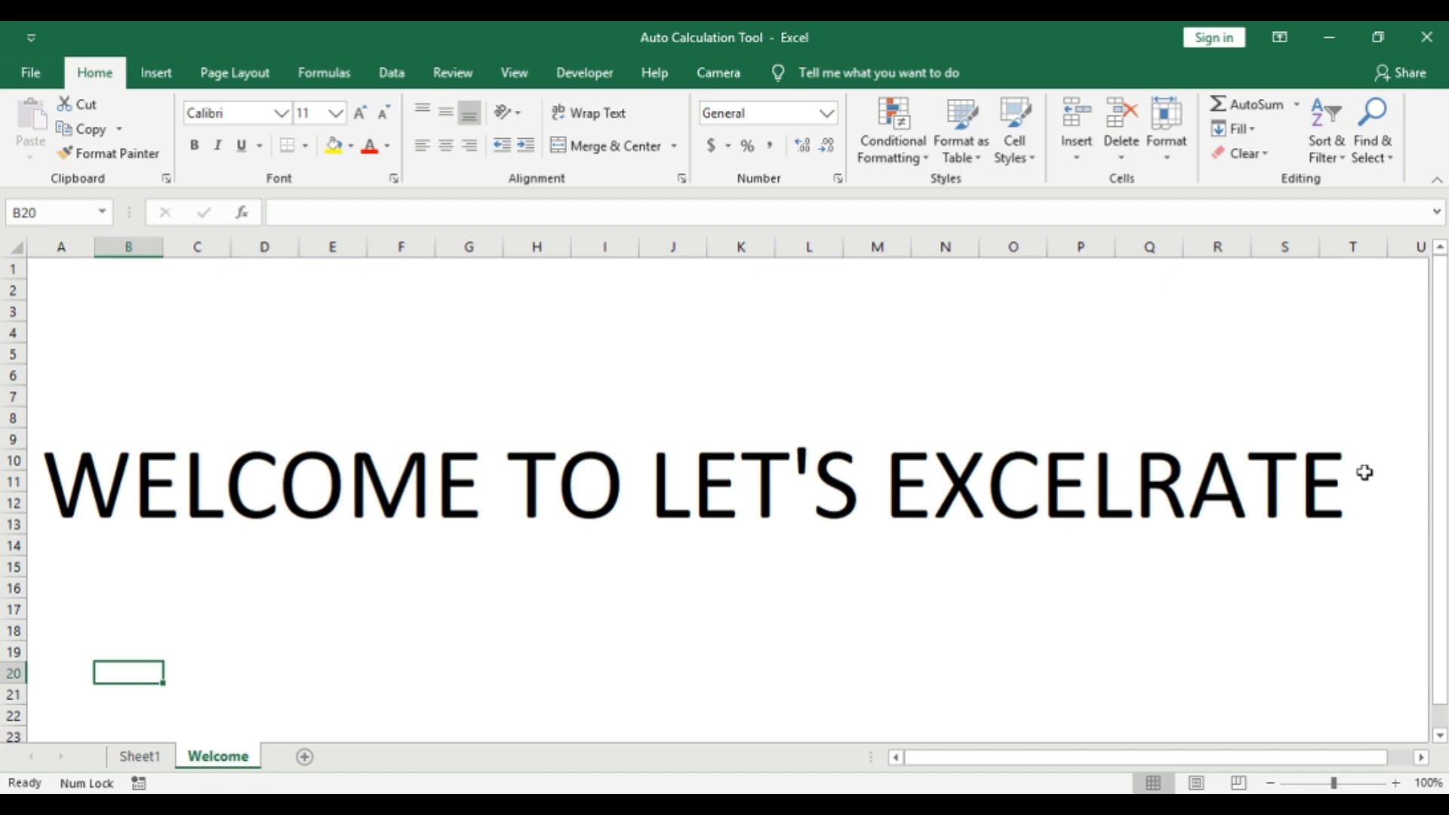
Step: Open Sheet1 and examine the shop rows, the empty quarterly summary cells B8:E11 and the empty Shop Total column
{"action": "left_click", "coordinate": [141, 757]}
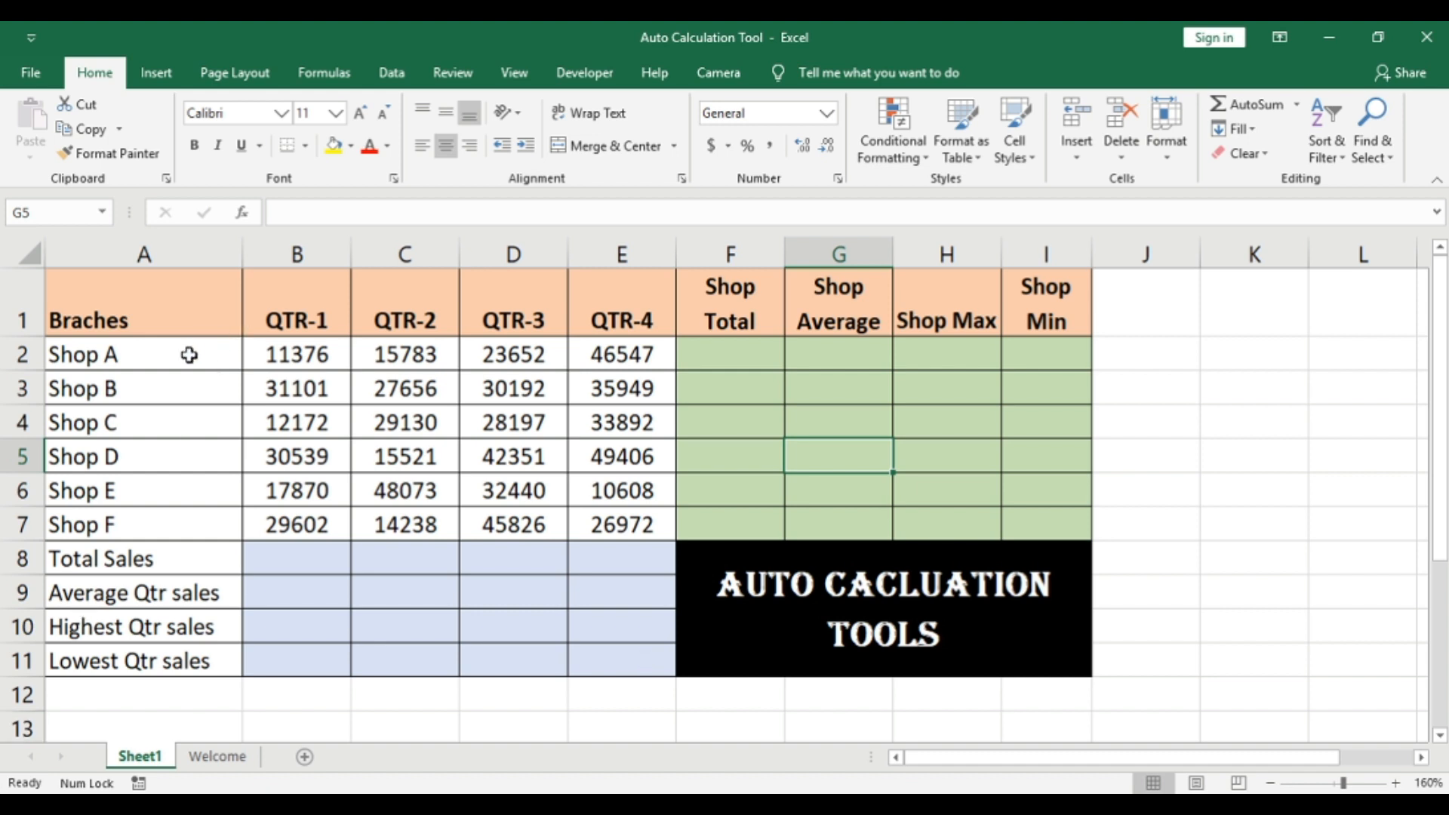
{"action": "left_click_drag", "start_coordinate": [188, 356], "coordinate": [188, 520]}
{"action": "left_click", "coordinate": [184, 621]}
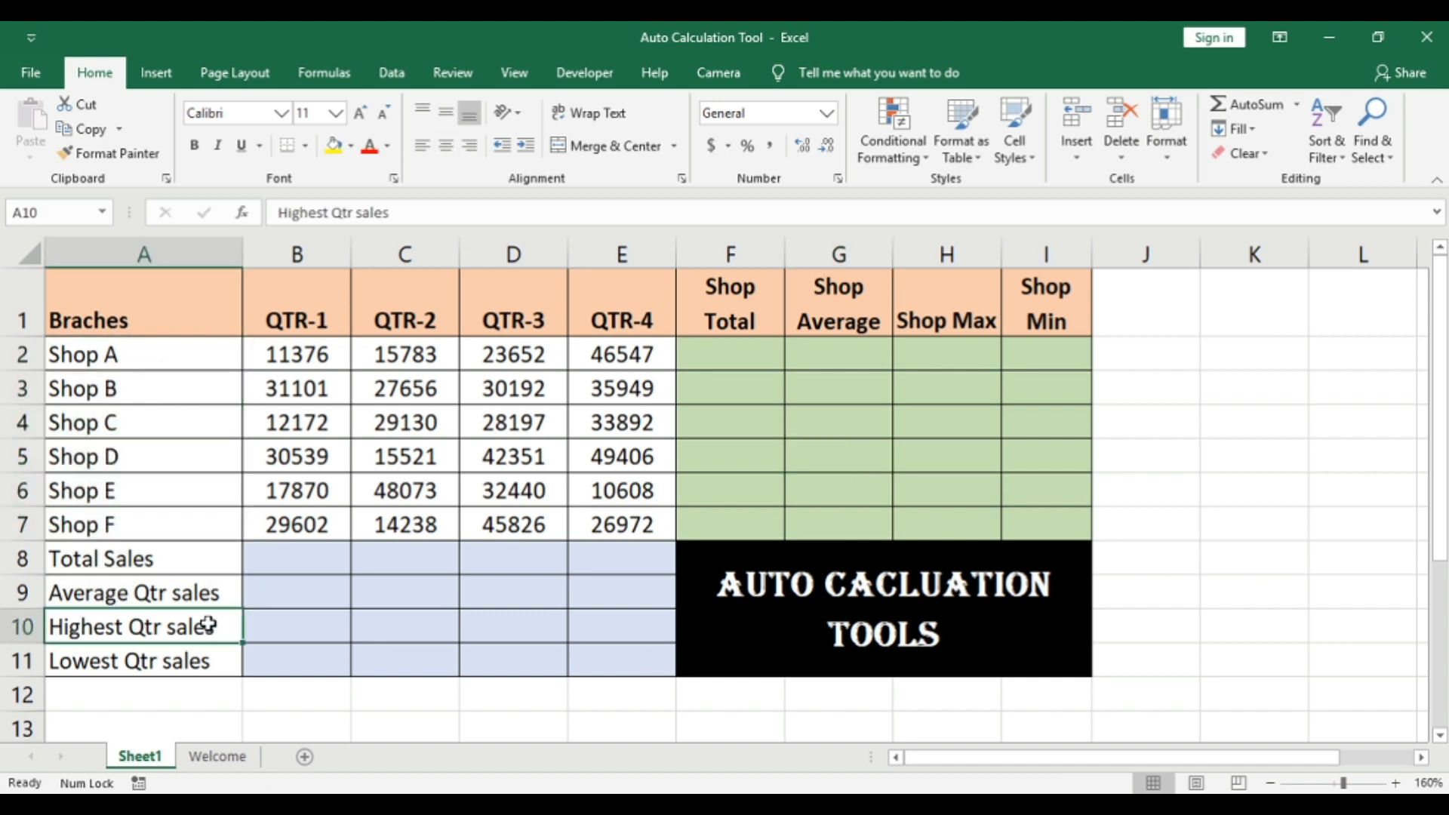
{"action": "left_click", "coordinate": [117, 567]}
{"action": "left_click", "coordinate": [294, 553]}
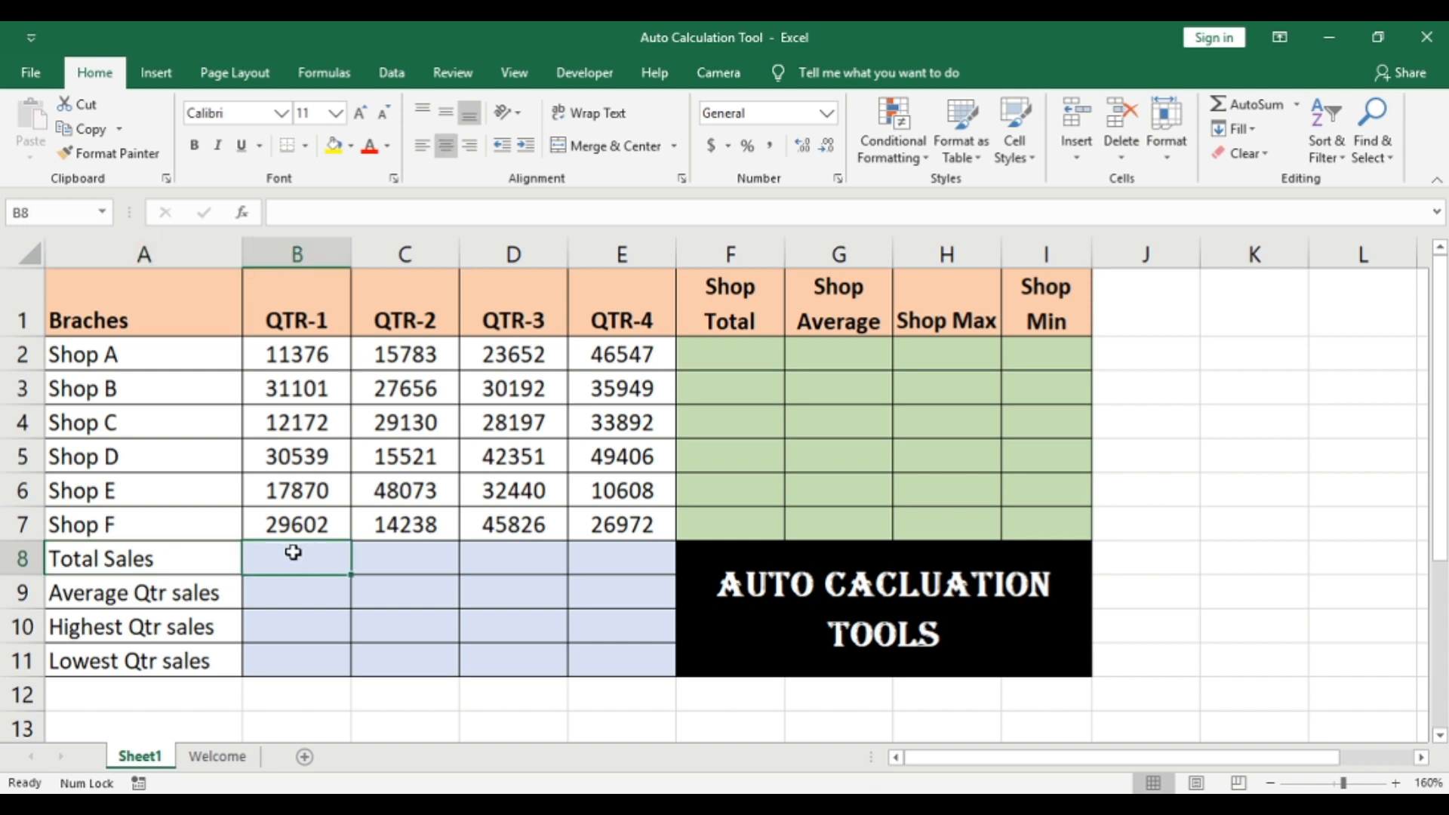
{"action": "left_click", "coordinate": [404, 551]}
{"action": "left_click", "coordinate": [501, 550]}
{"action": "left_click", "coordinate": [603, 551]}
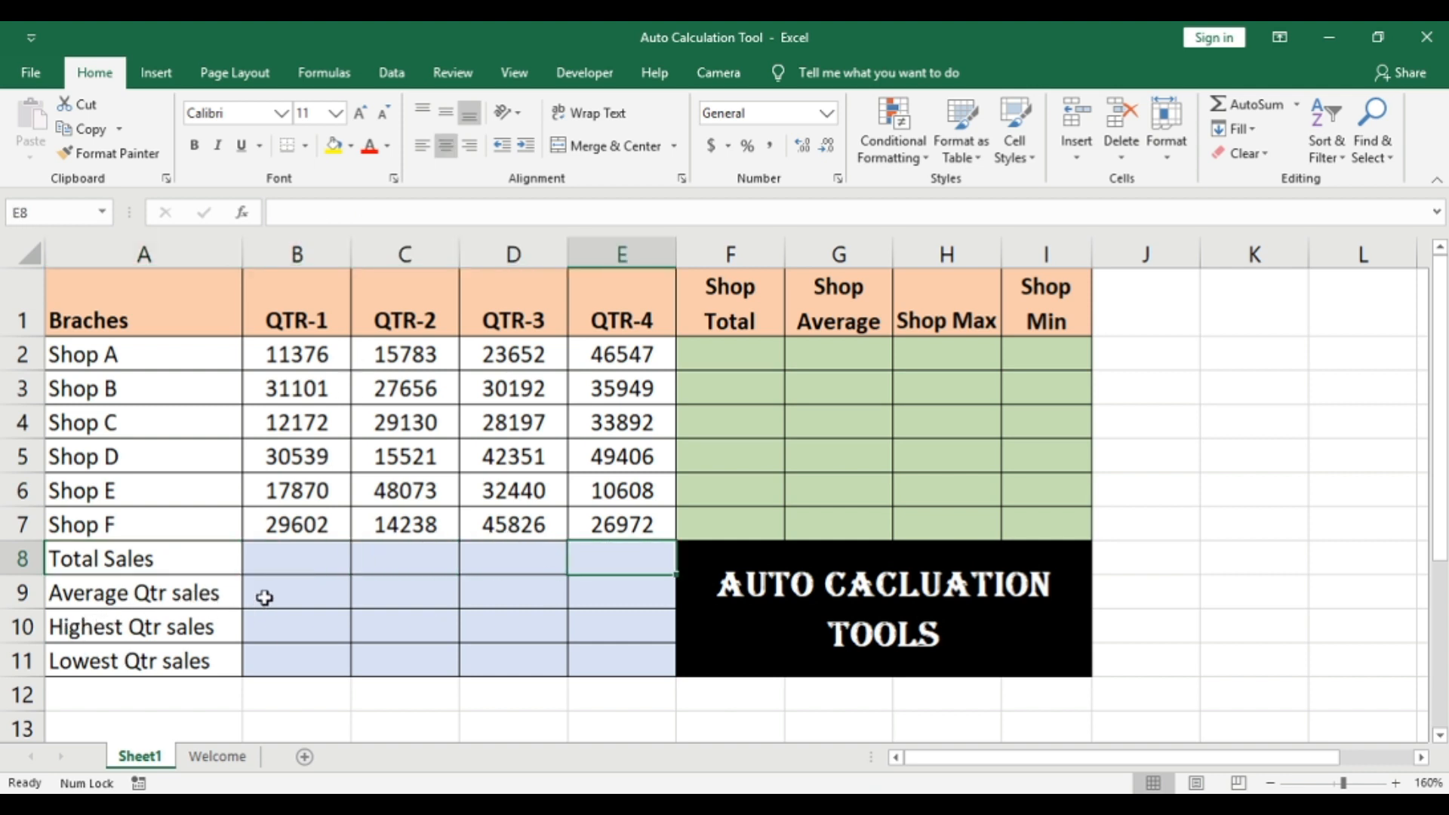
{"action": "left_click", "coordinate": [312, 594]}
{"action": "left_click", "coordinate": [133, 642]}
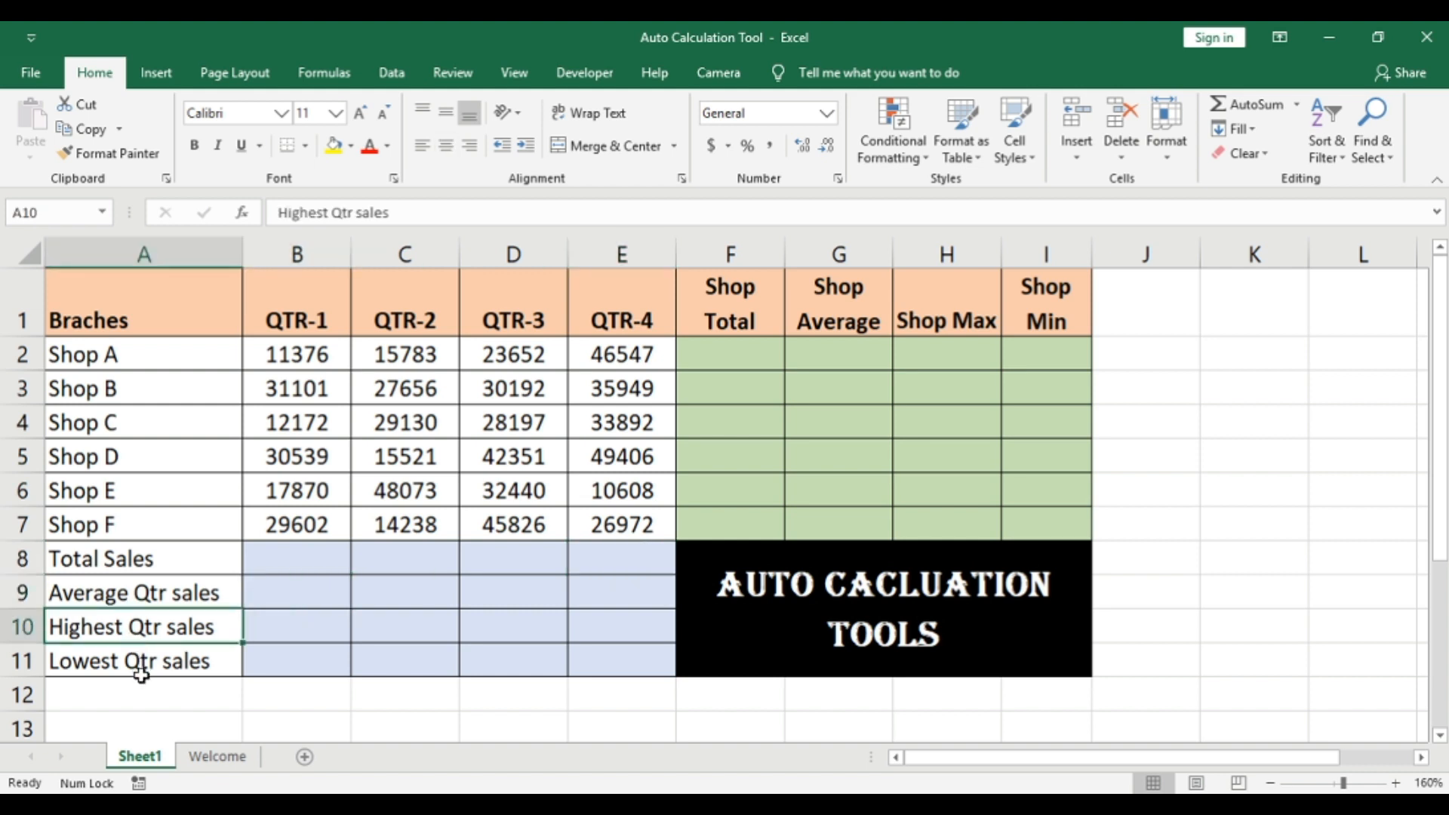
{"action": "left_click", "coordinate": [141, 674]}
{"action": "left_click_drag", "start_coordinate": [324, 603], "coordinate": [616, 669]}
{"action": "left_click", "coordinate": [637, 699]}
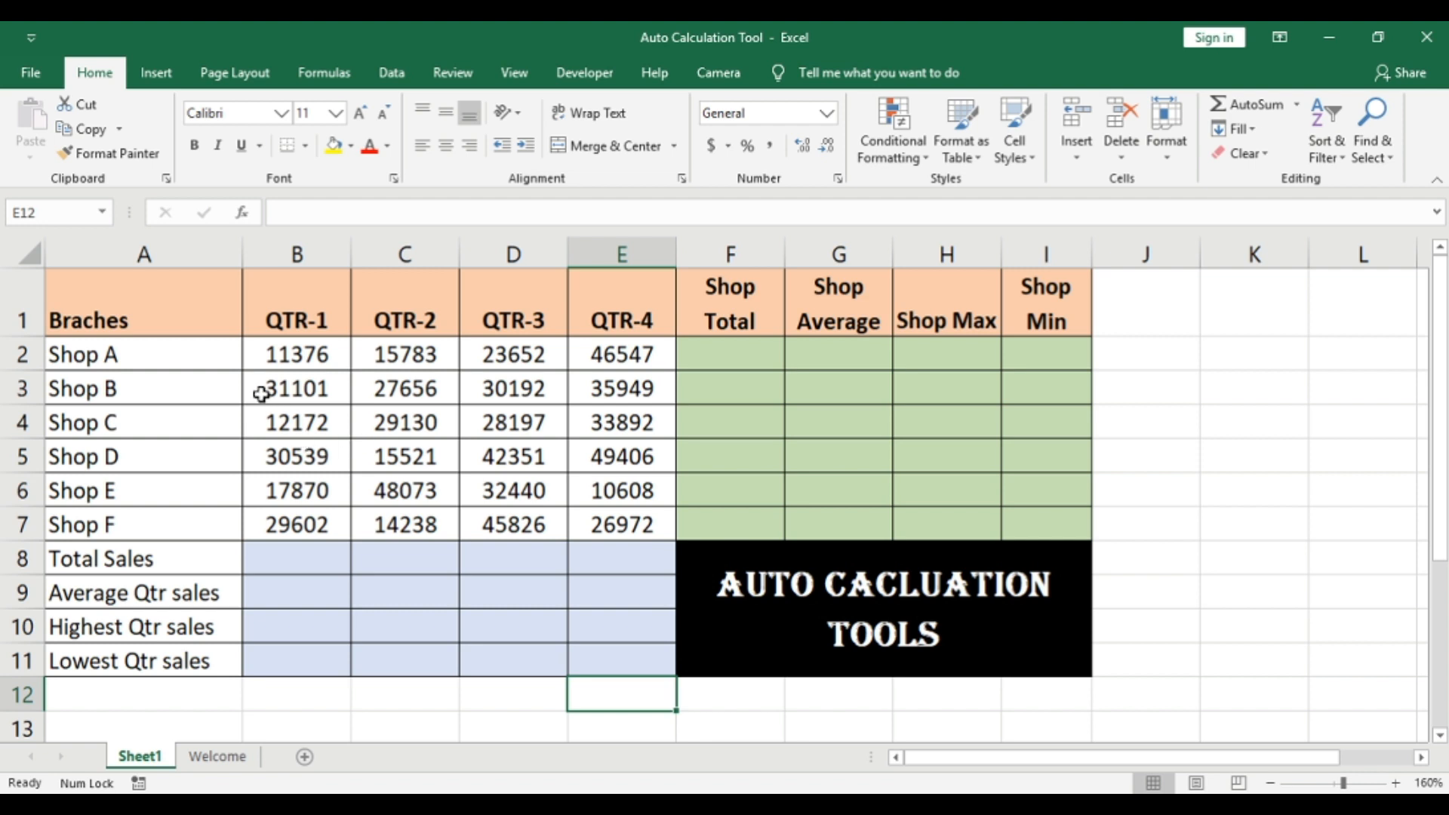
{"action": "left_click", "coordinate": [162, 365]}
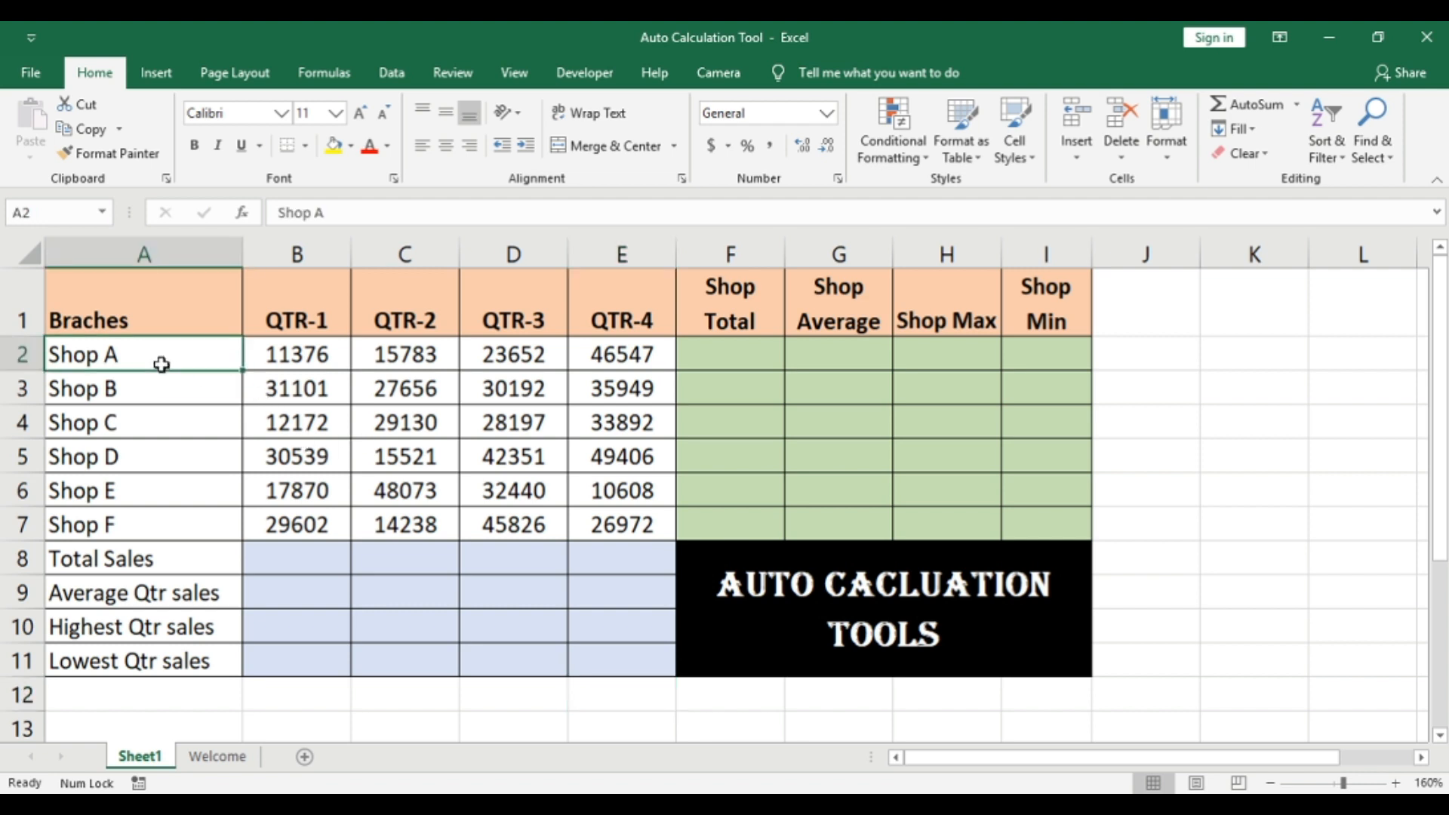
{"action": "left_click", "coordinate": [762, 352]}
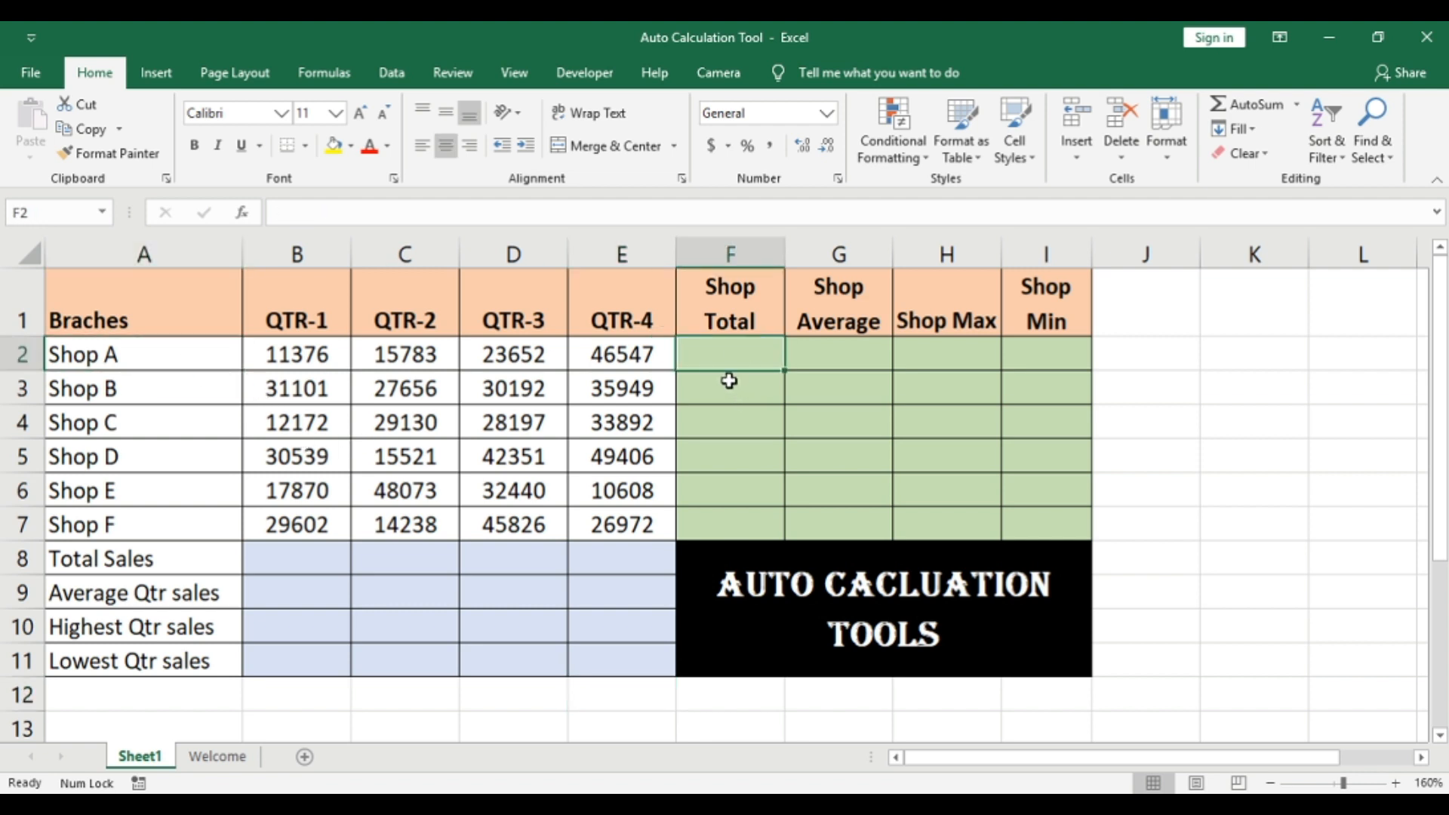
{"action": "key", "text": "Down"}
{"action": "key", "text": "Down"}
{"action": "key", "text": "Down"}
{"action": "key", "text": "Down"}
{"action": "key", "text": "Down"}
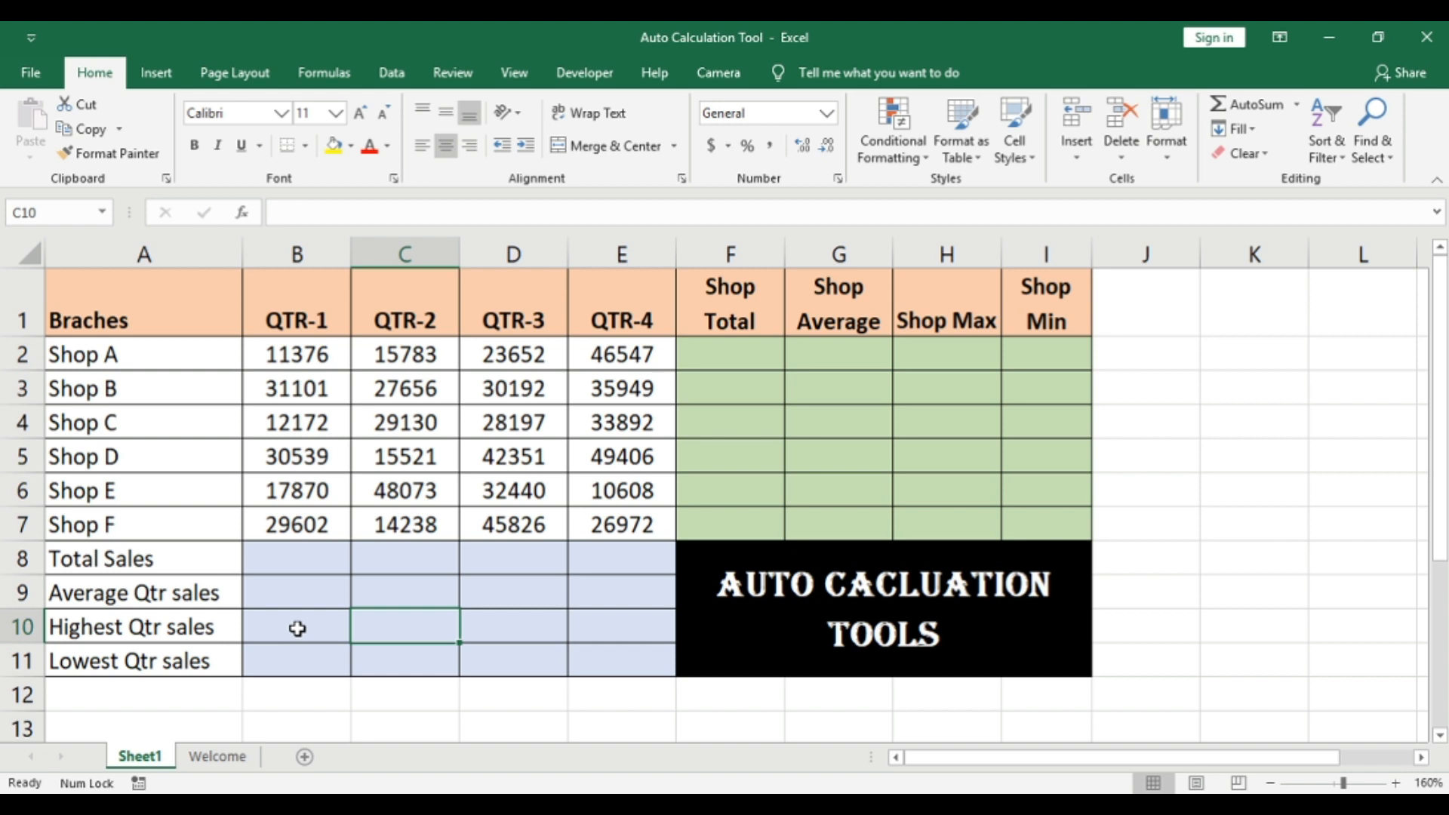
Step: Fill the Total Sales row, B8:E8, with AutoSum totals of the four quarters
{"action": "left_click", "coordinate": [205, 561]}
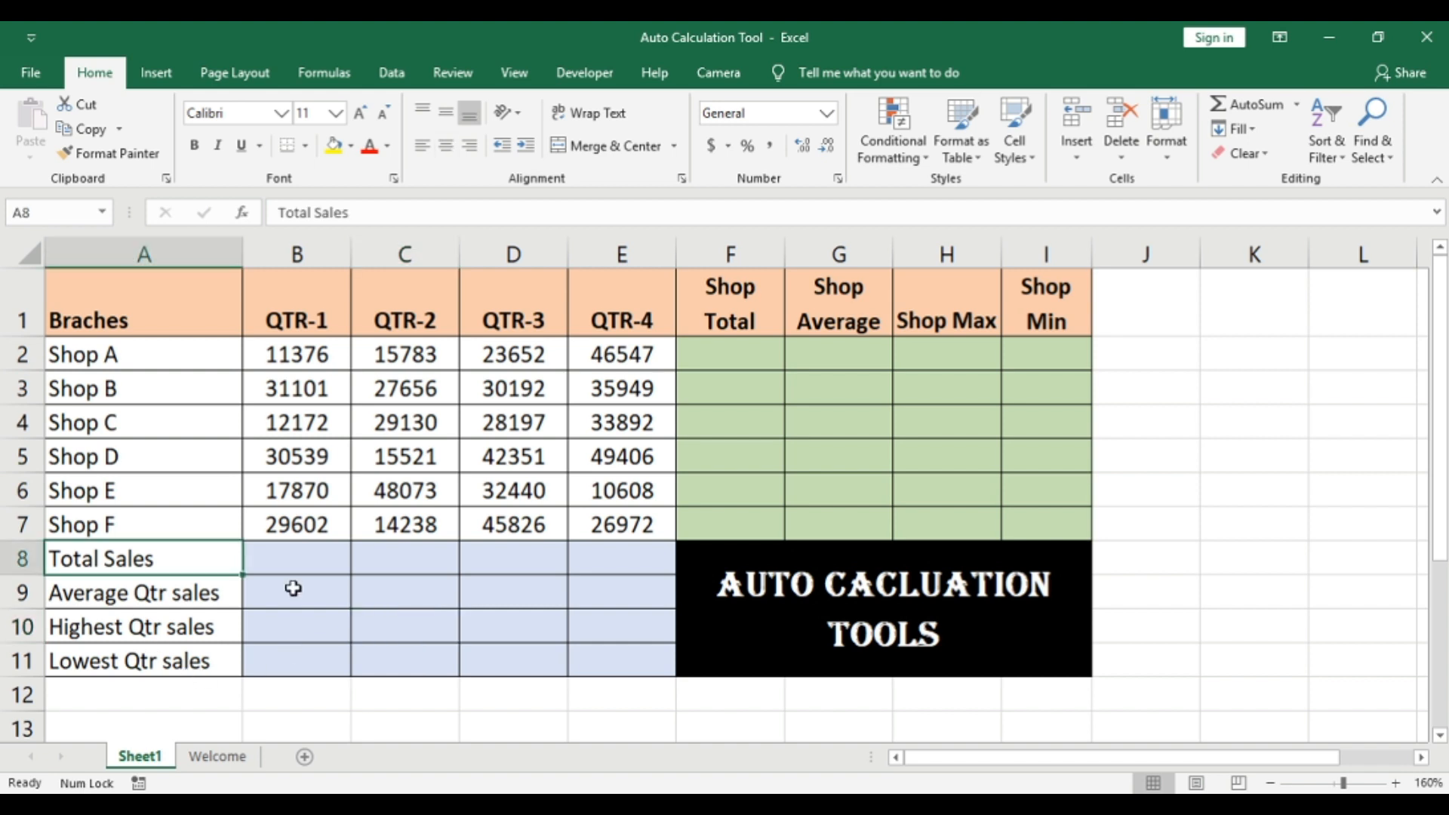
{"action": "left_click_drag", "start_coordinate": [276, 563], "coordinate": [586, 578]}
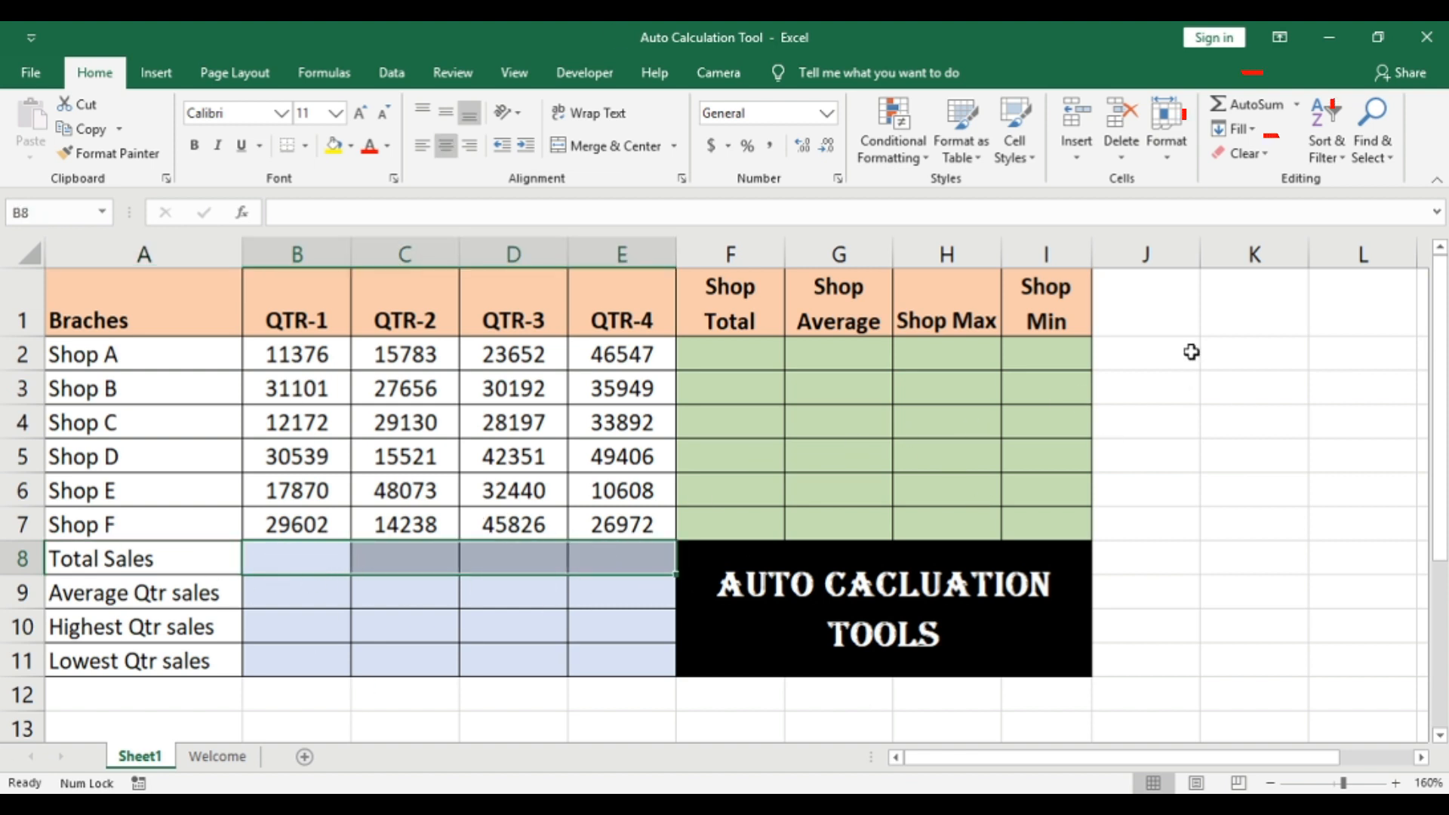
{"action": "left_click", "coordinate": [1246, 106]}
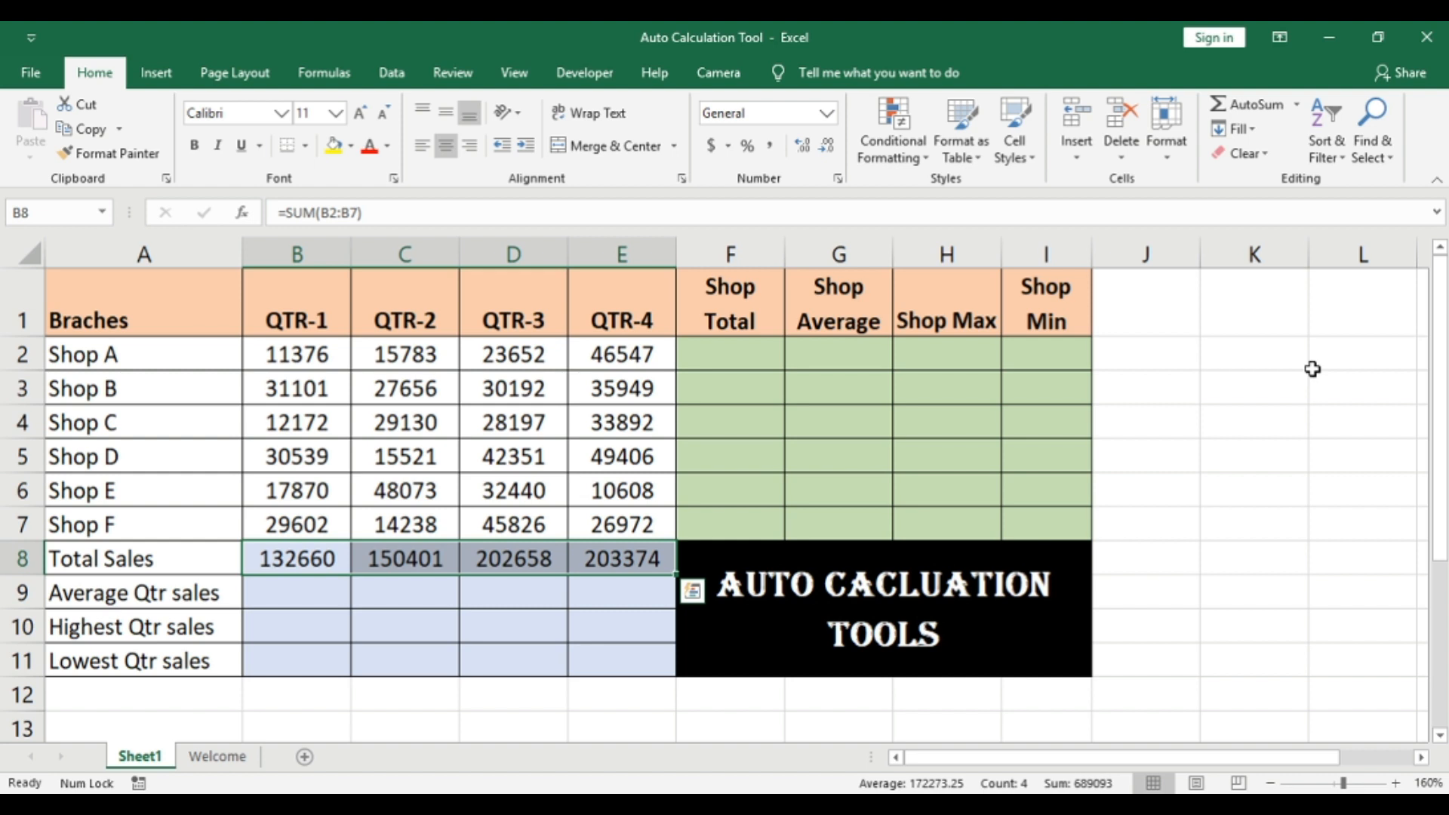
Step: Fill the Average Qtr sales row by applying the AutoSum Average function to the shop sales in B2:E7
{"action": "left_click", "coordinate": [166, 627]}
{"action": "left_click", "coordinate": [161, 595]}
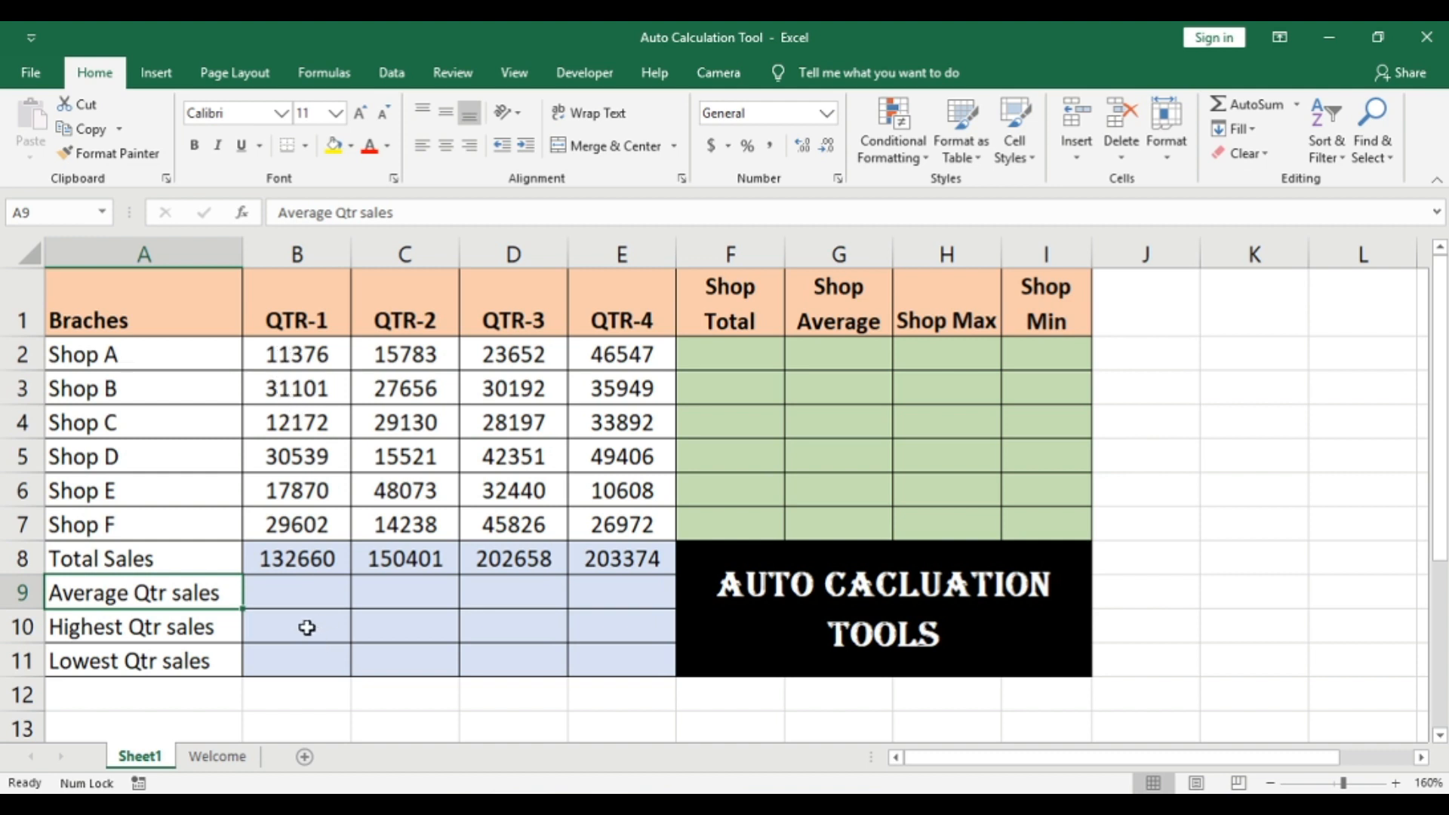
{"action": "left_click", "coordinate": [291, 593]}
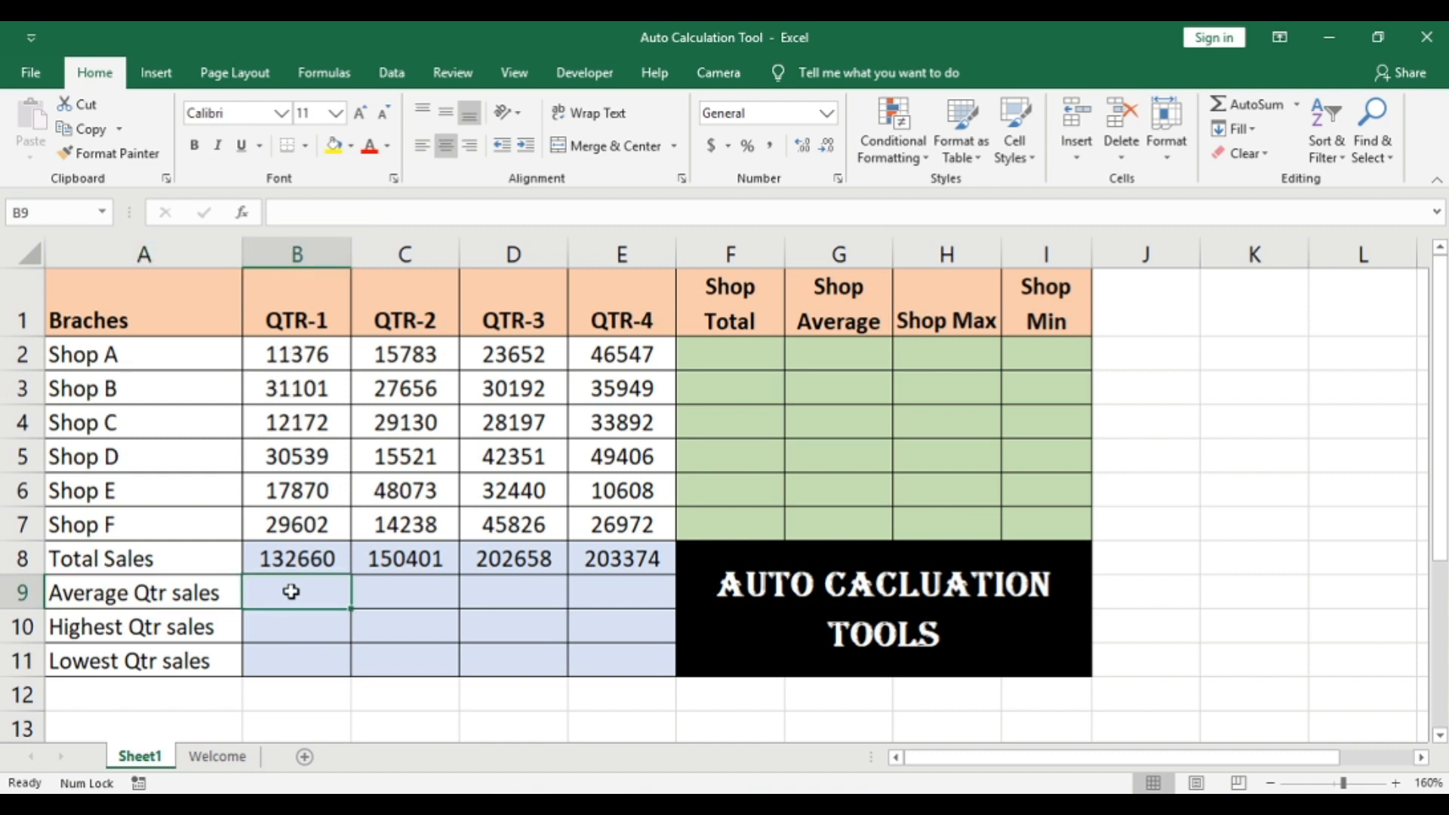
{"action": "left_click", "coordinate": [280, 351]}
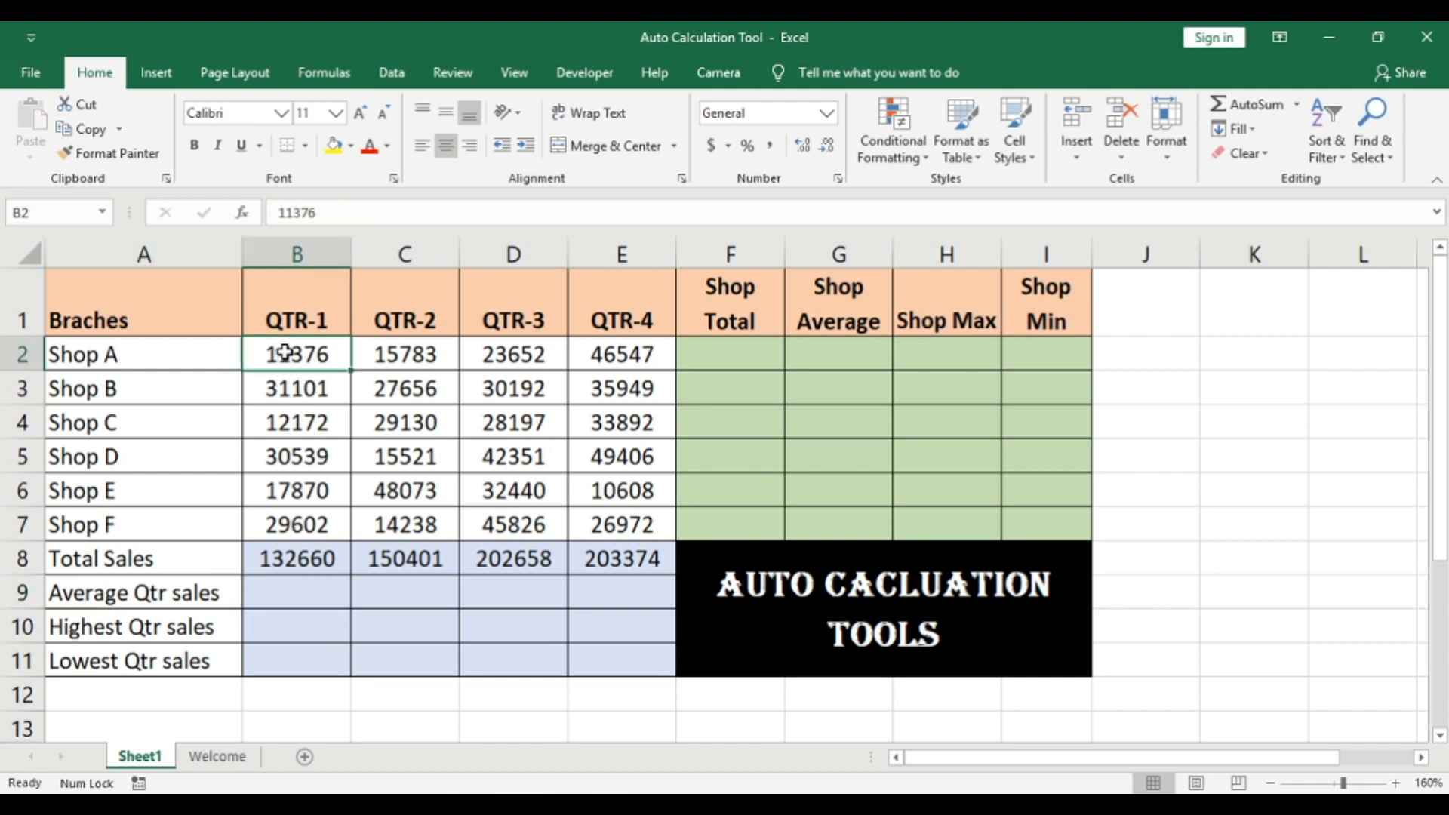
{"action": "left_click_drag", "start_coordinate": [285, 353], "coordinate": [647, 523]}
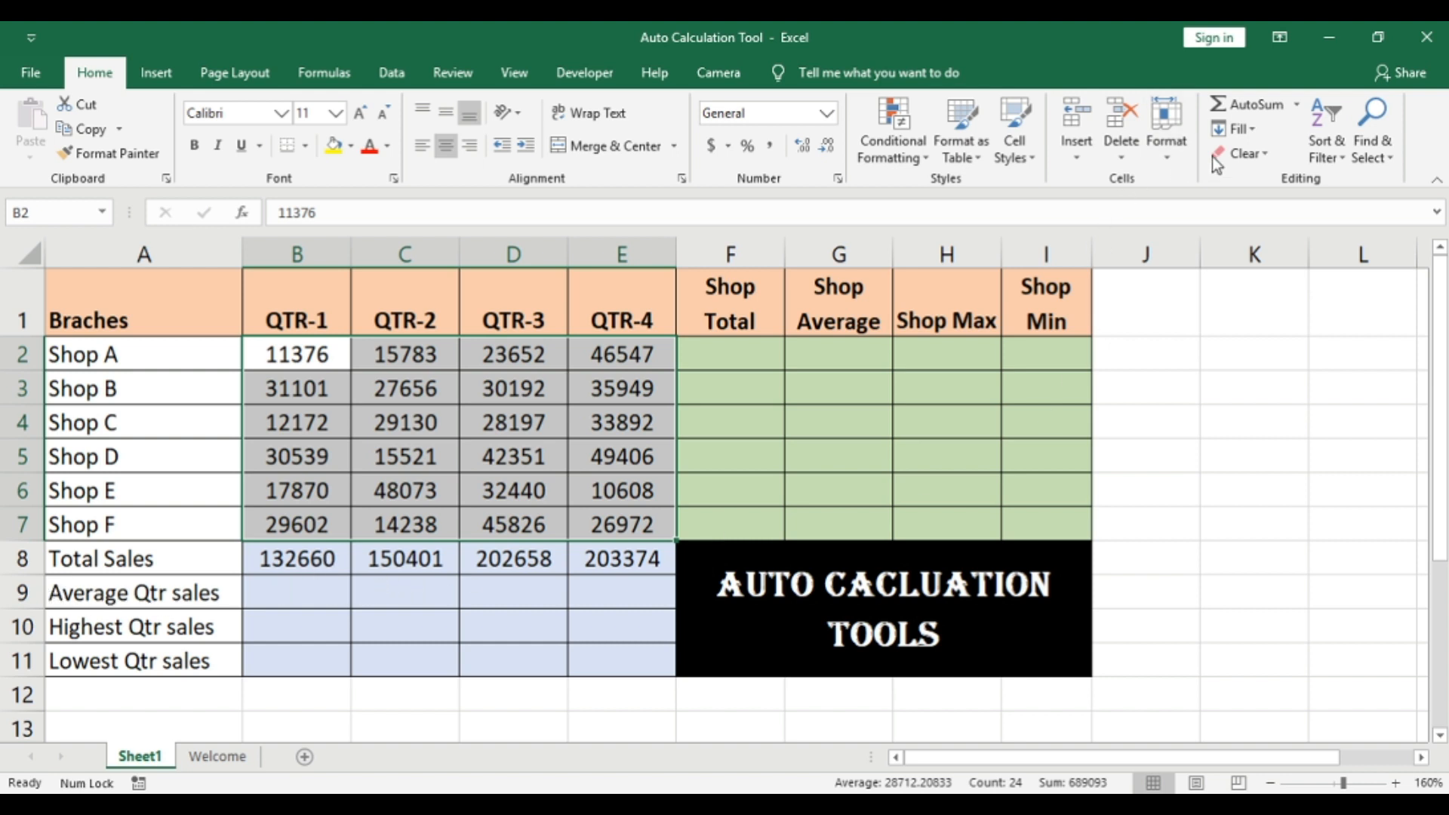
{"action": "left_click", "coordinate": [1298, 105]}
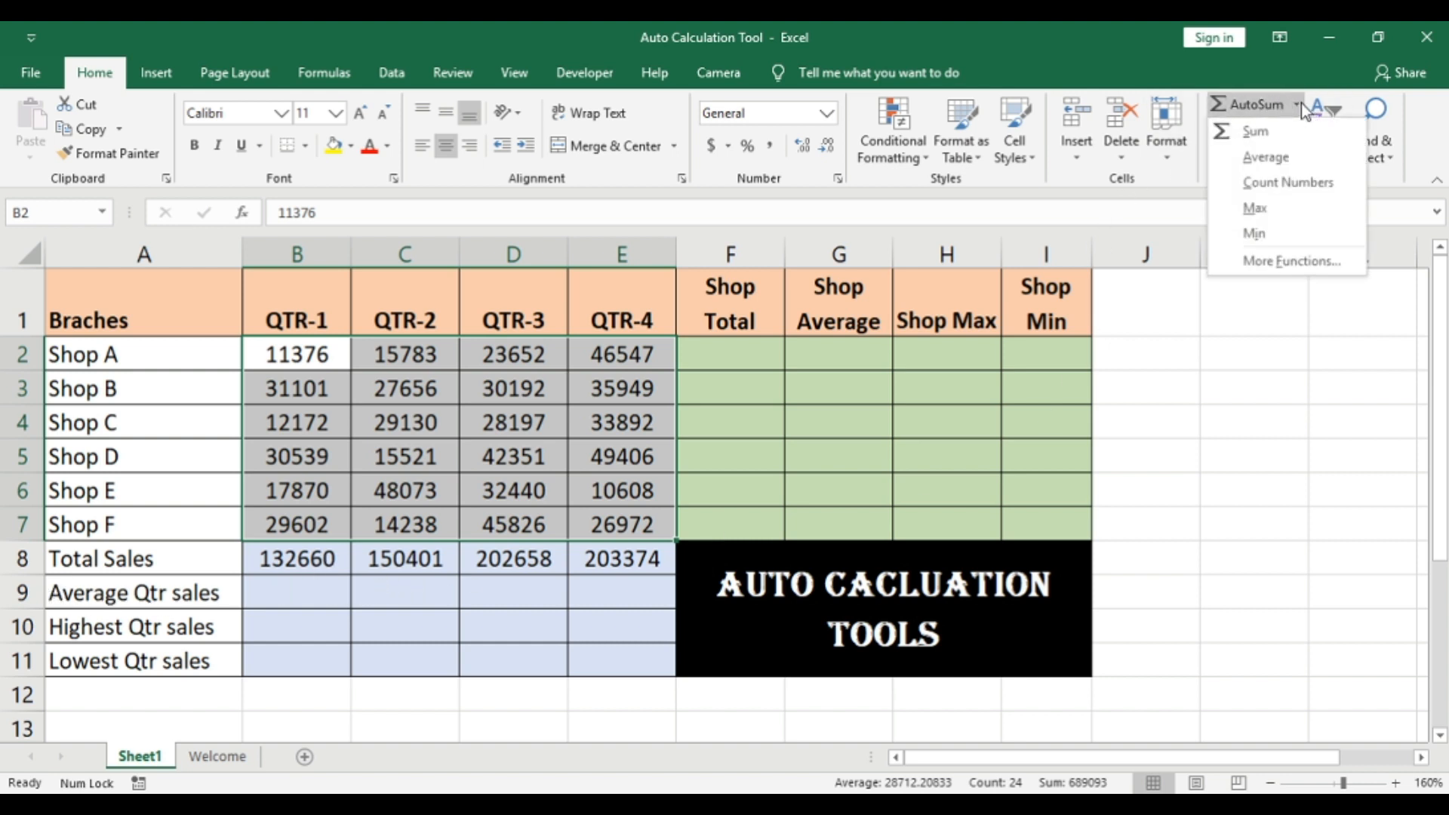
{"action": "left_click", "coordinate": [1288, 161]}
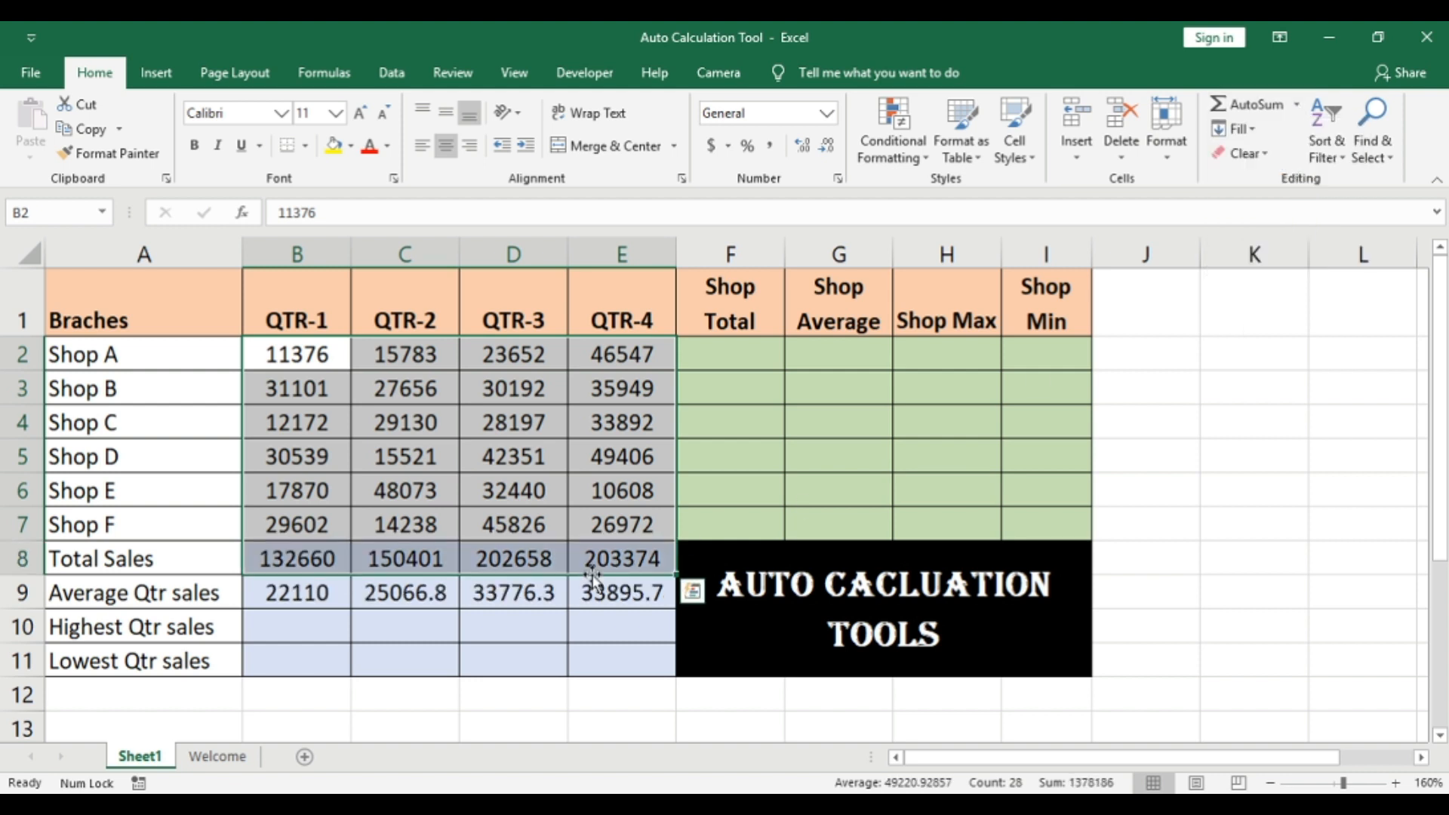
Step: Check the QTR-1 average and total formulas in B9 and B8 against the shop sales in B2:B7
{"action": "left_click", "coordinate": [302, 612]}
{"action": "left_click", "coordinate": [297, 597]}
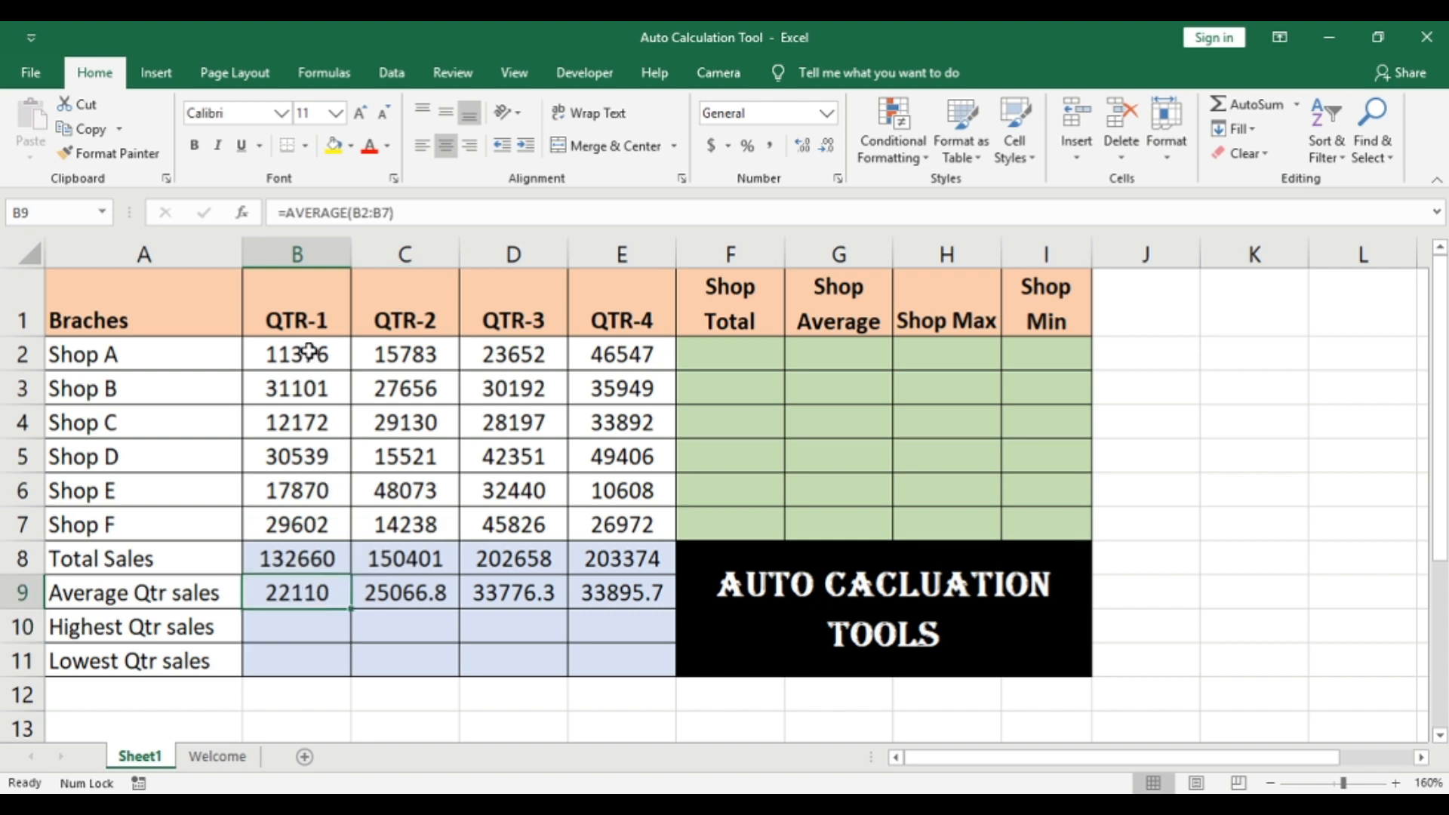
{"action": "left_click_drag", "start_coordinate": [309, 351], "coordinate": [302, 386]}
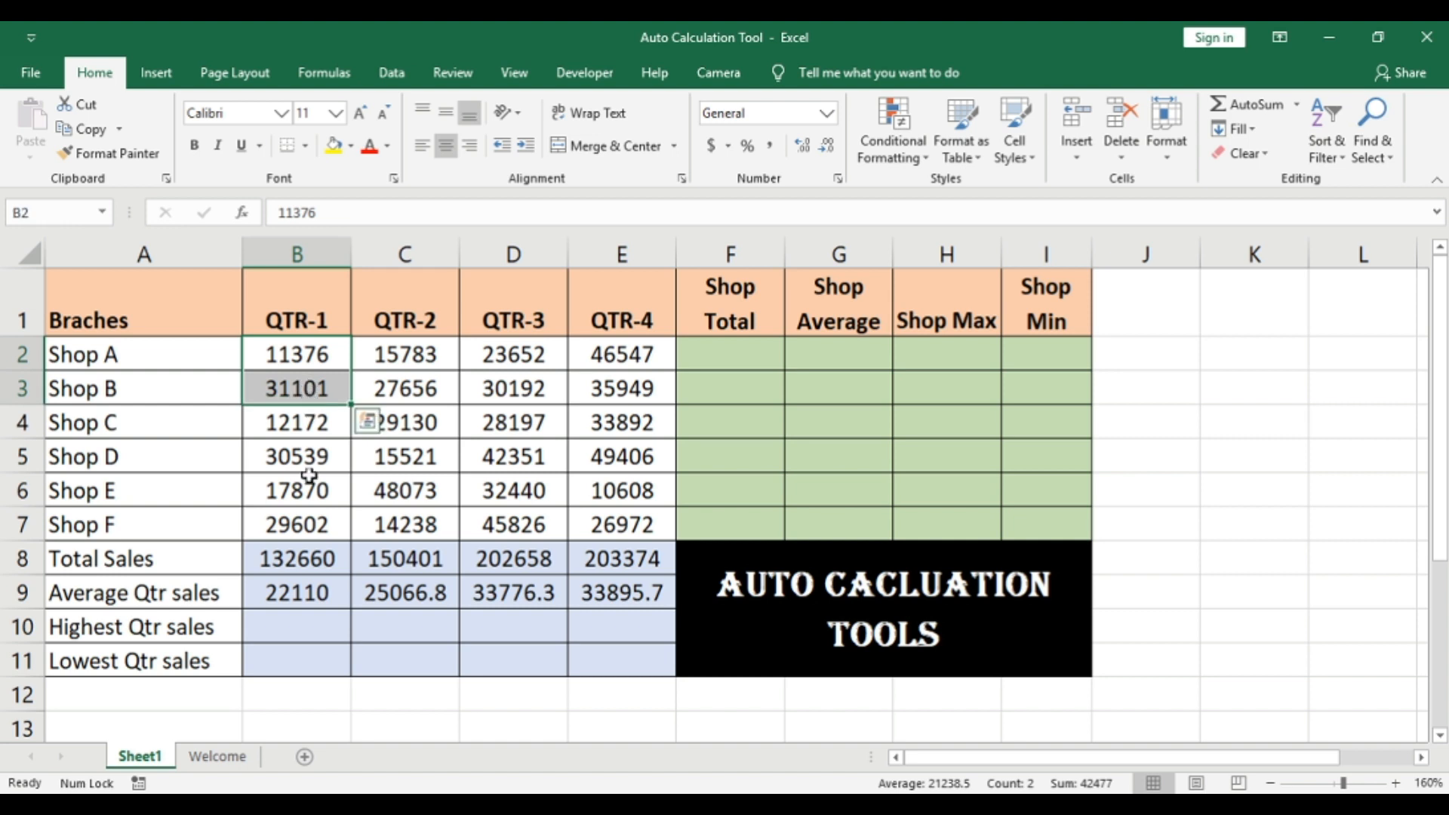
{"action": "left_click", "coordinate": [292, 559]}
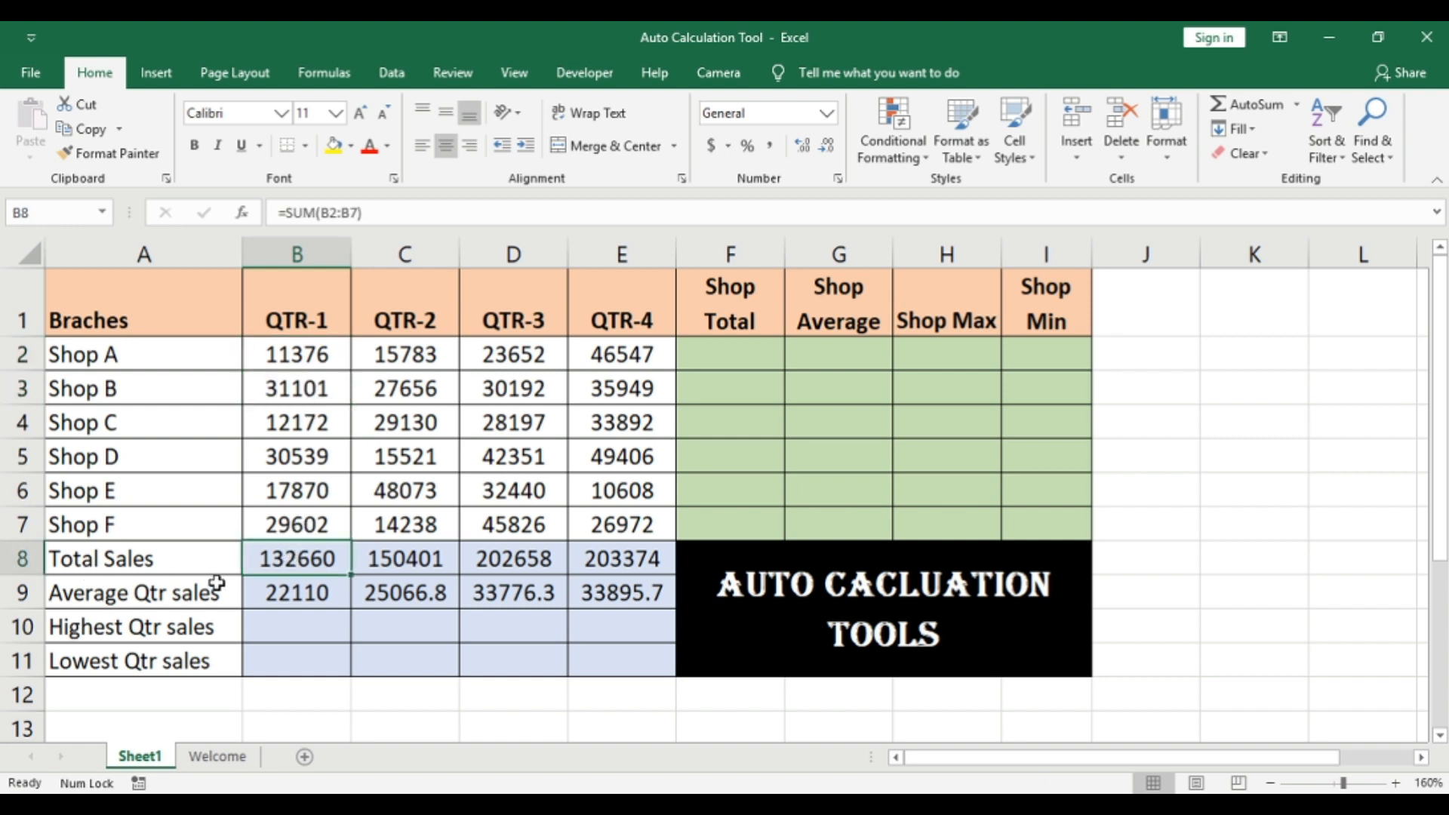
{"action": "left_click", "coordinate": [307, 349]}
{"action": "left_click_drag", "start_coordinate": [308, 348], "coordinate": [307, 521]}
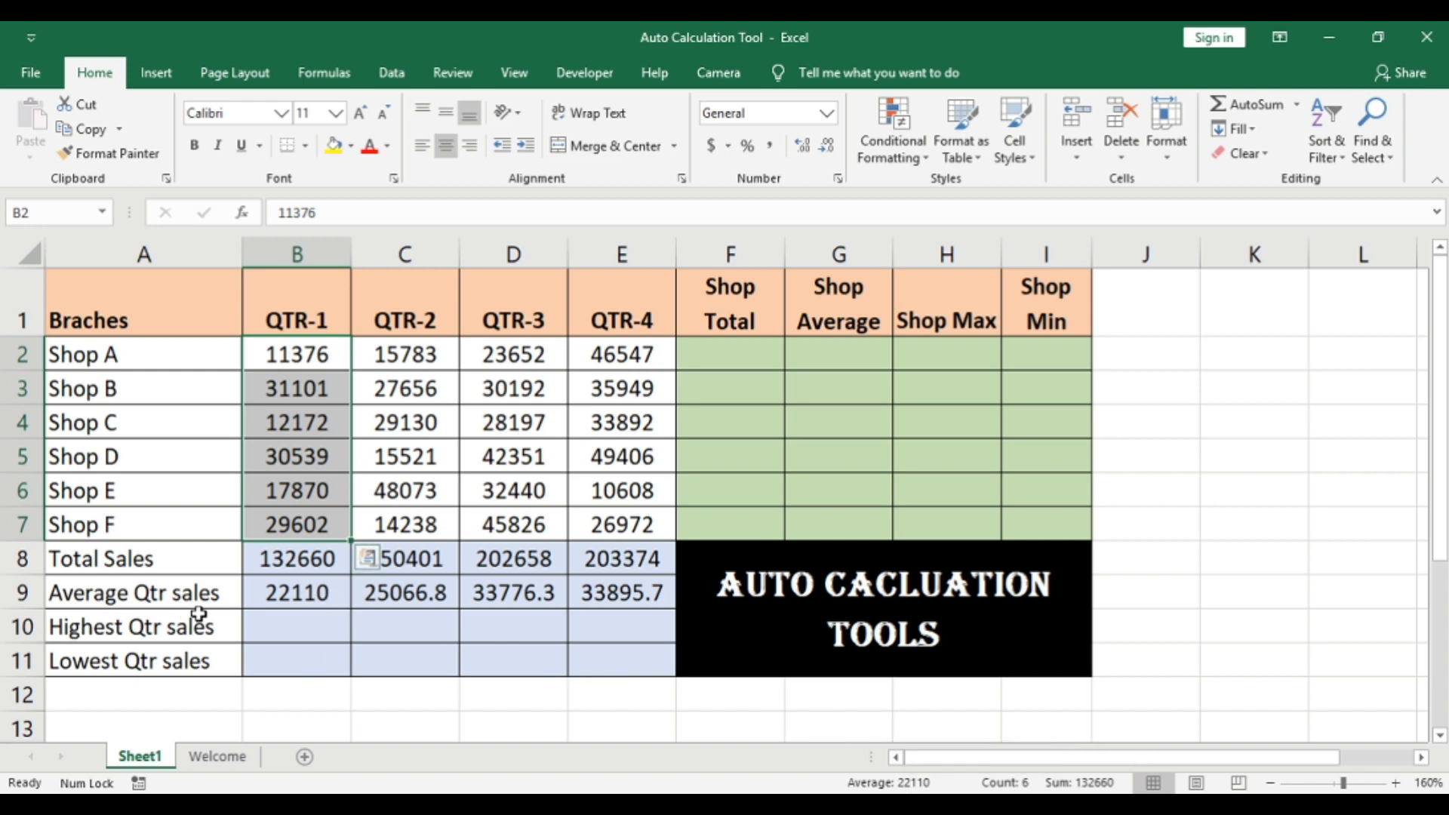
Step: Fill the Highest Qtr sales row by applying the AutoSum Max function to the shop sales in B2:E7
{"action": "left_click", "coordinate": [333, 632]}
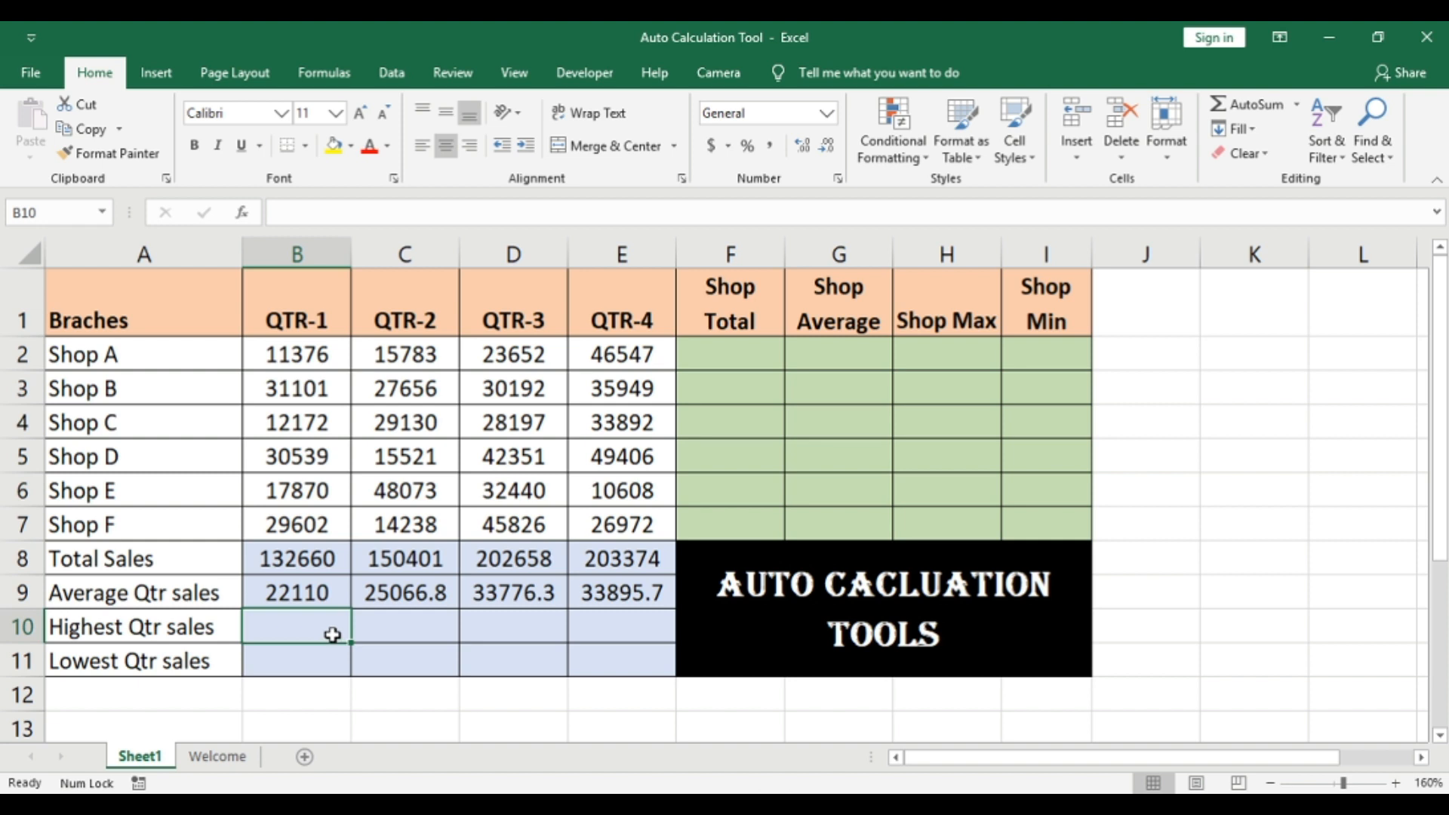
{"action": "left_click", "coordinate": [297, 354]}
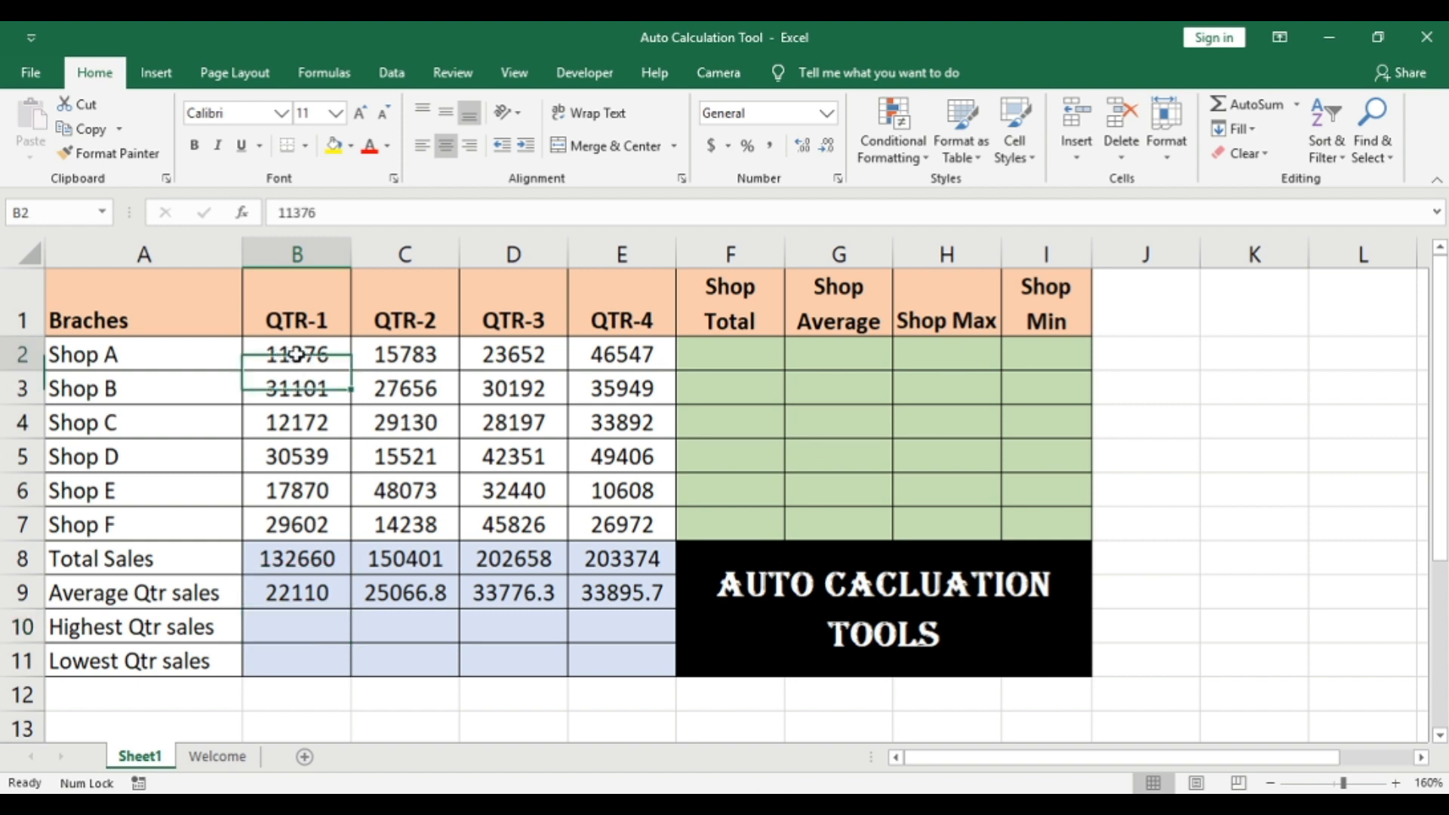
{"action": "mouse_move", "coordinate": [297, 354]}
{"action": "left_mouse_down"}
{"action": "mouse_move", "coordinate": [574, 453]}
{"action": "mouse_move", "coordinate": [604, 504]}
{"action": "mouse_move", "coordinate": [661, 521]}
{"action": "left_mouse_up"}
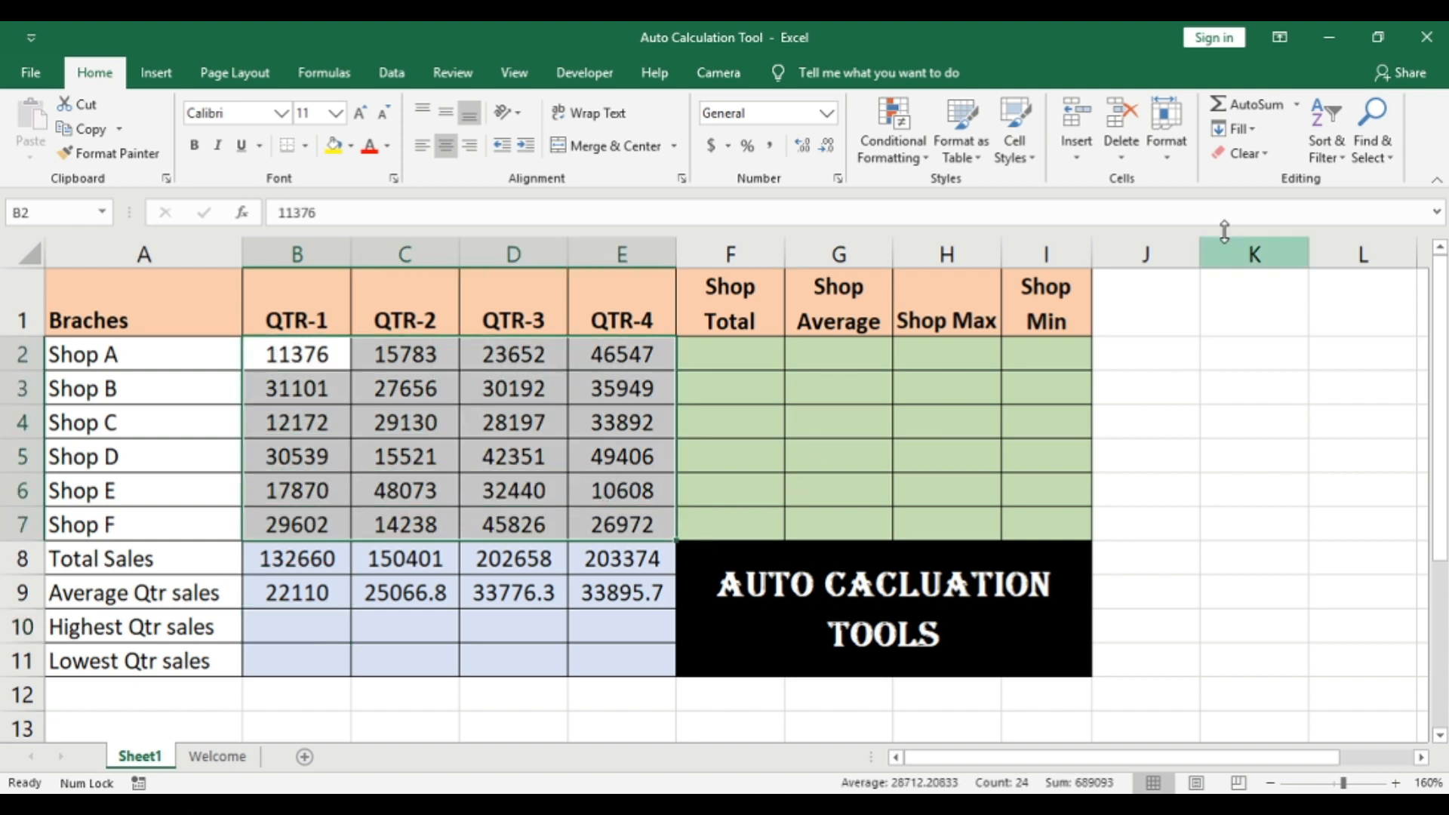
{"action": "left_click", "coordinate": [1296, 104]}
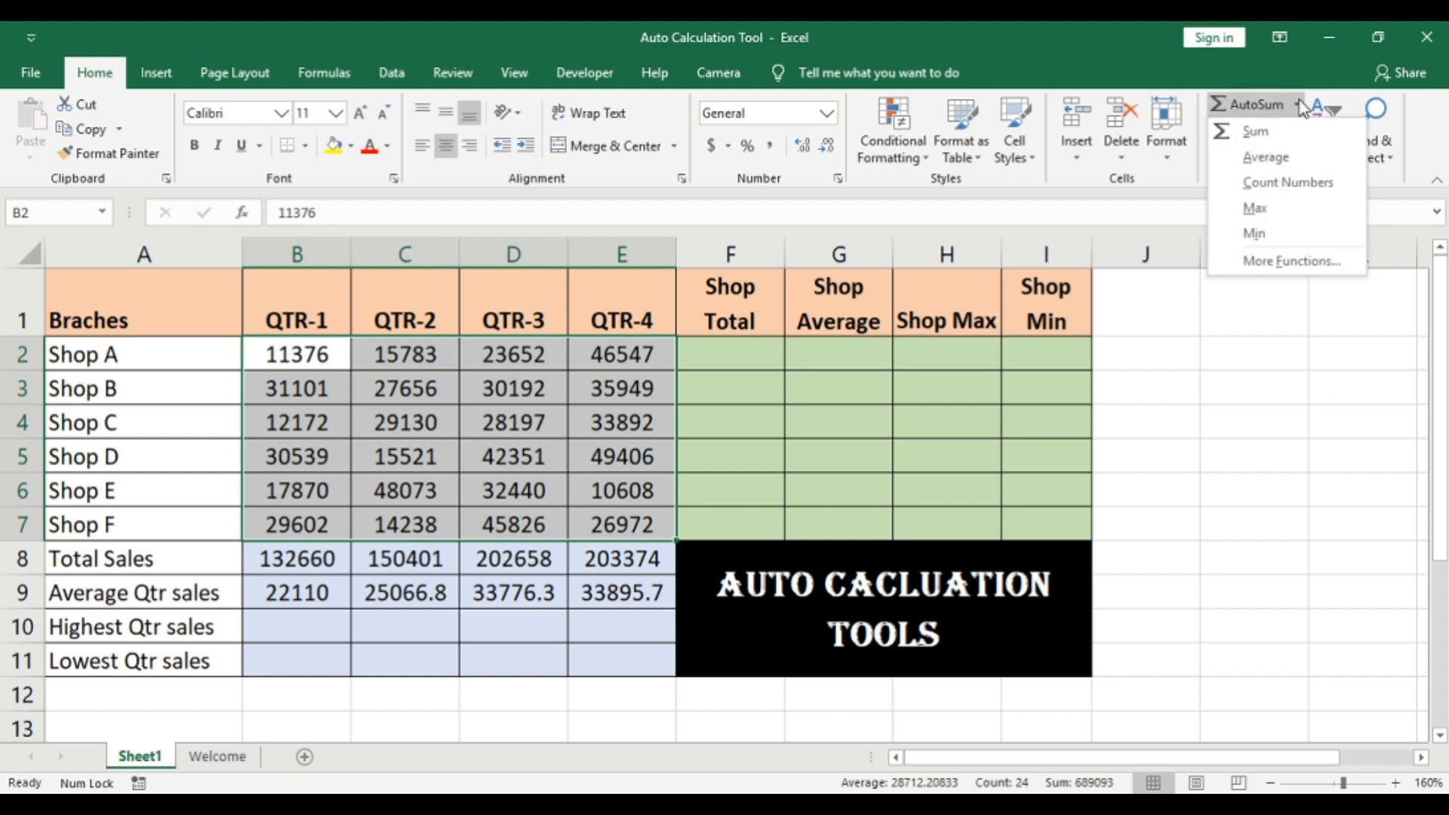
{"action": "left_click", "coordinate": [1285, 210]}
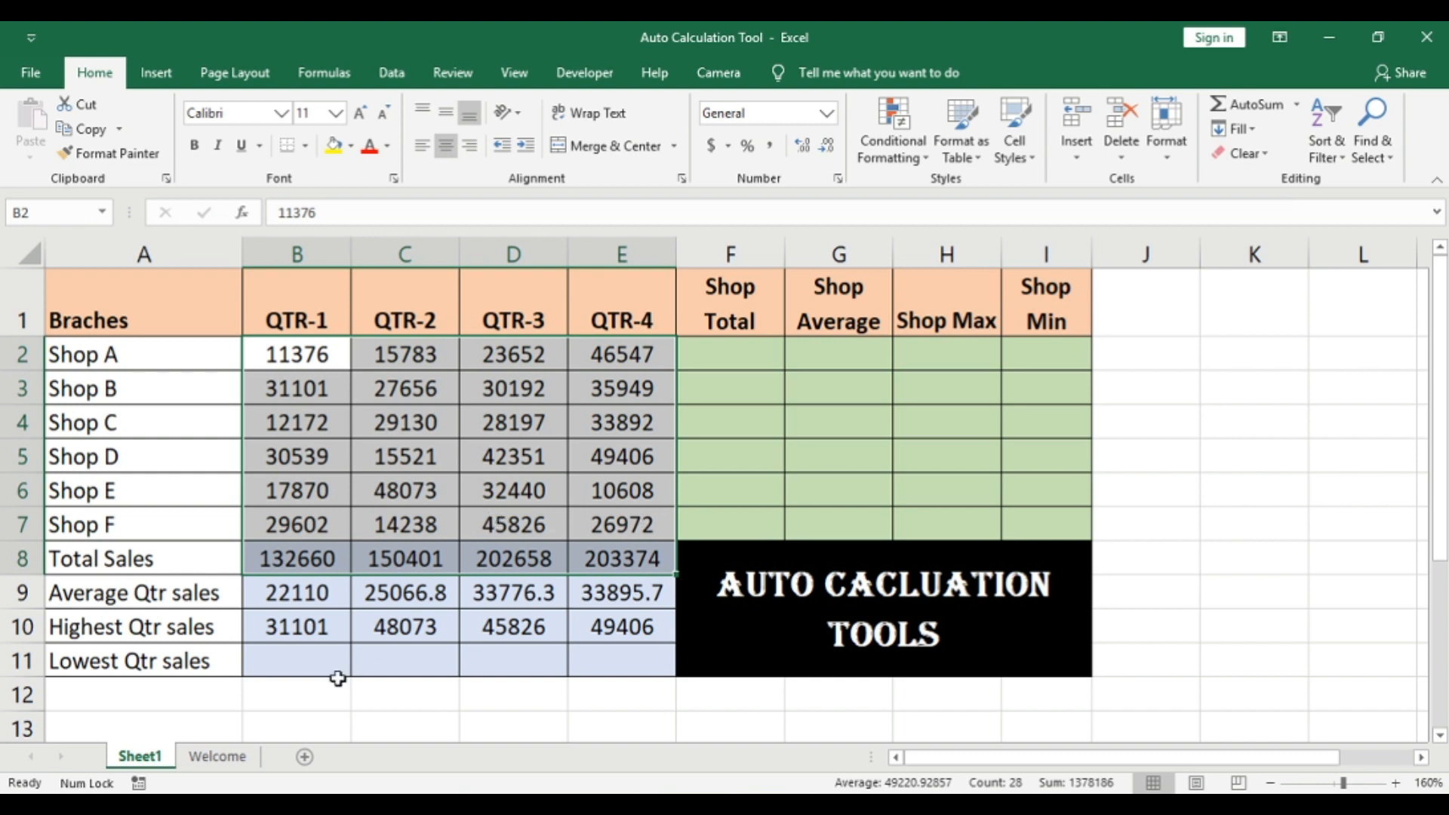
Step: Fill the Lowest Qtr sales row by applying the AutoSum Min function to the shop sales in B2:E7
{"action": "left_click_drag", "start_coordinate": [279, 662], "coordinate": [612, 661]}
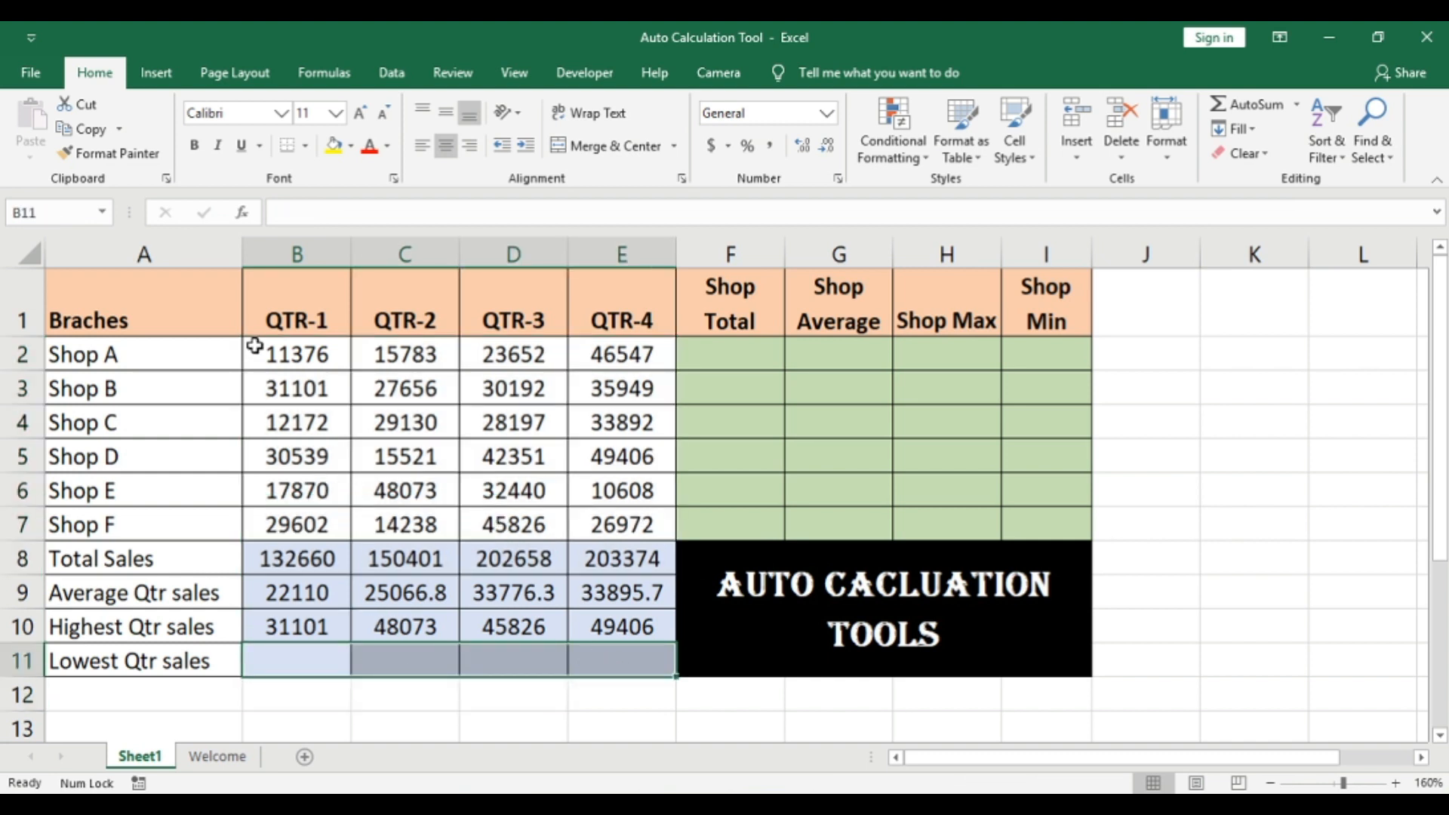
{"action": "left_click_drag", "start_coordinate": [281, 354], "coordinate": [649, 523]}
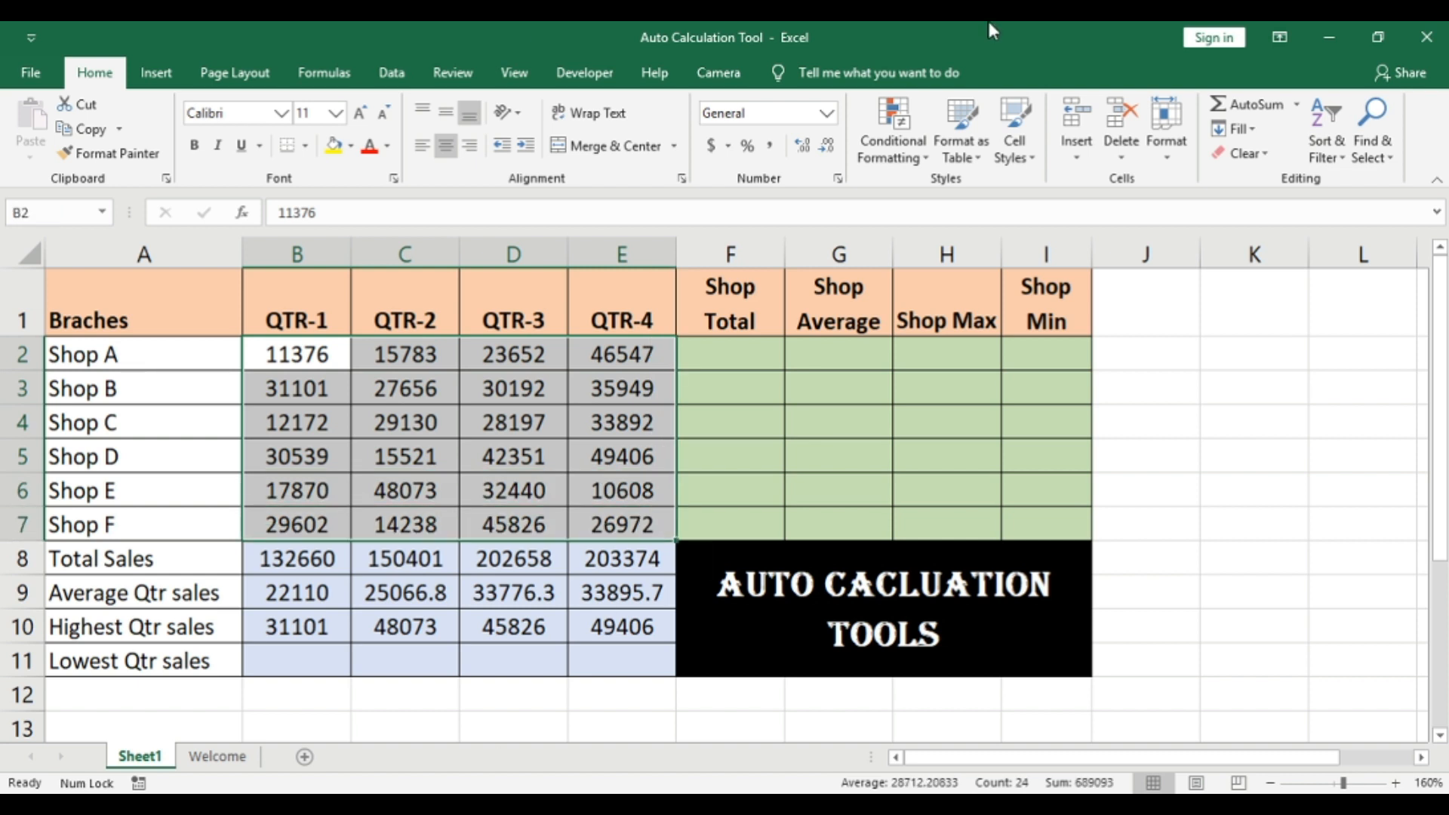
{"action": "left_click", "coordinate": [1299, 106]}
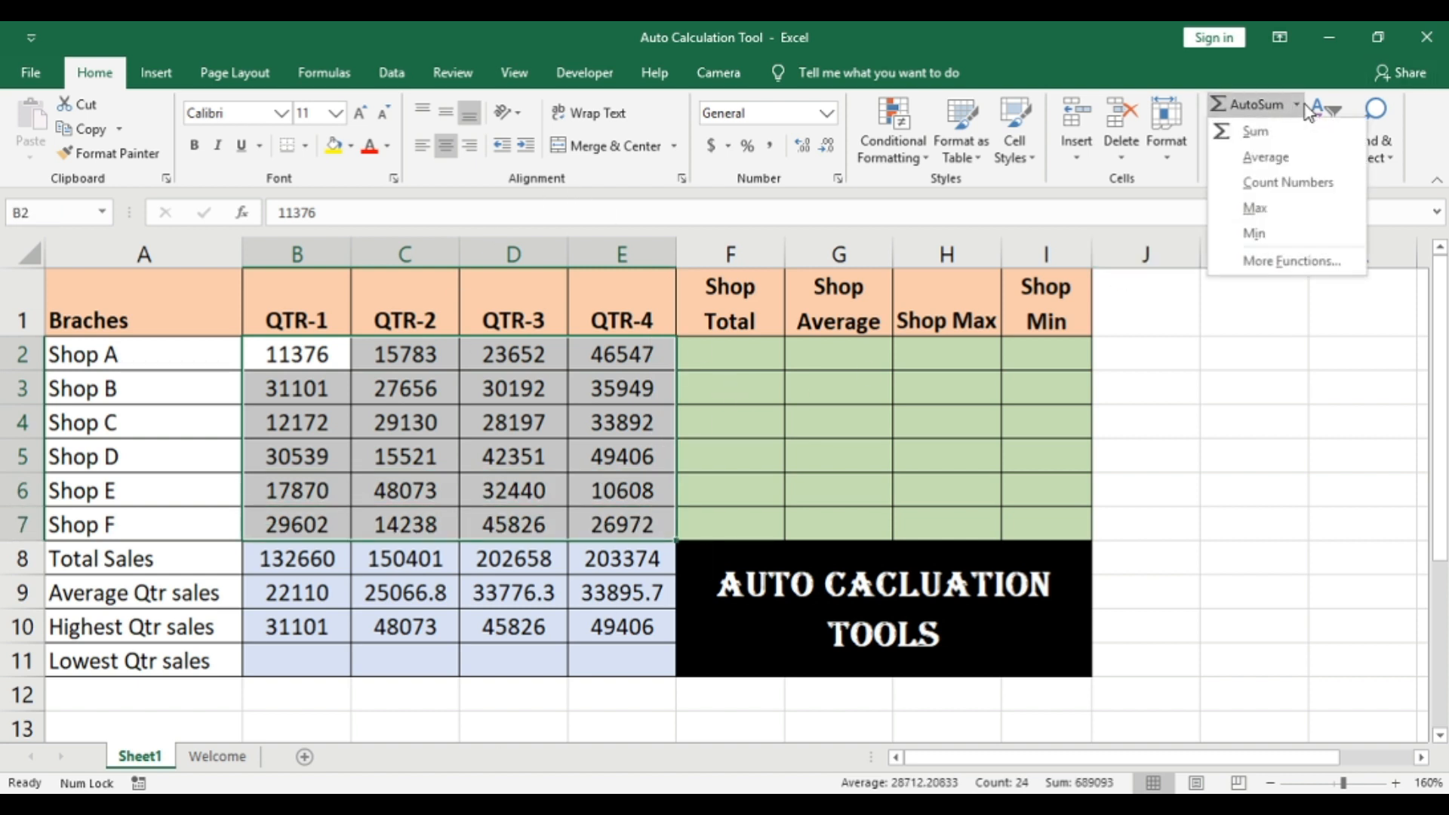
{"action": "left_click", "coordinate": [1255, 233]}
{"action": "left_click", "coordinate": [393, 709]}
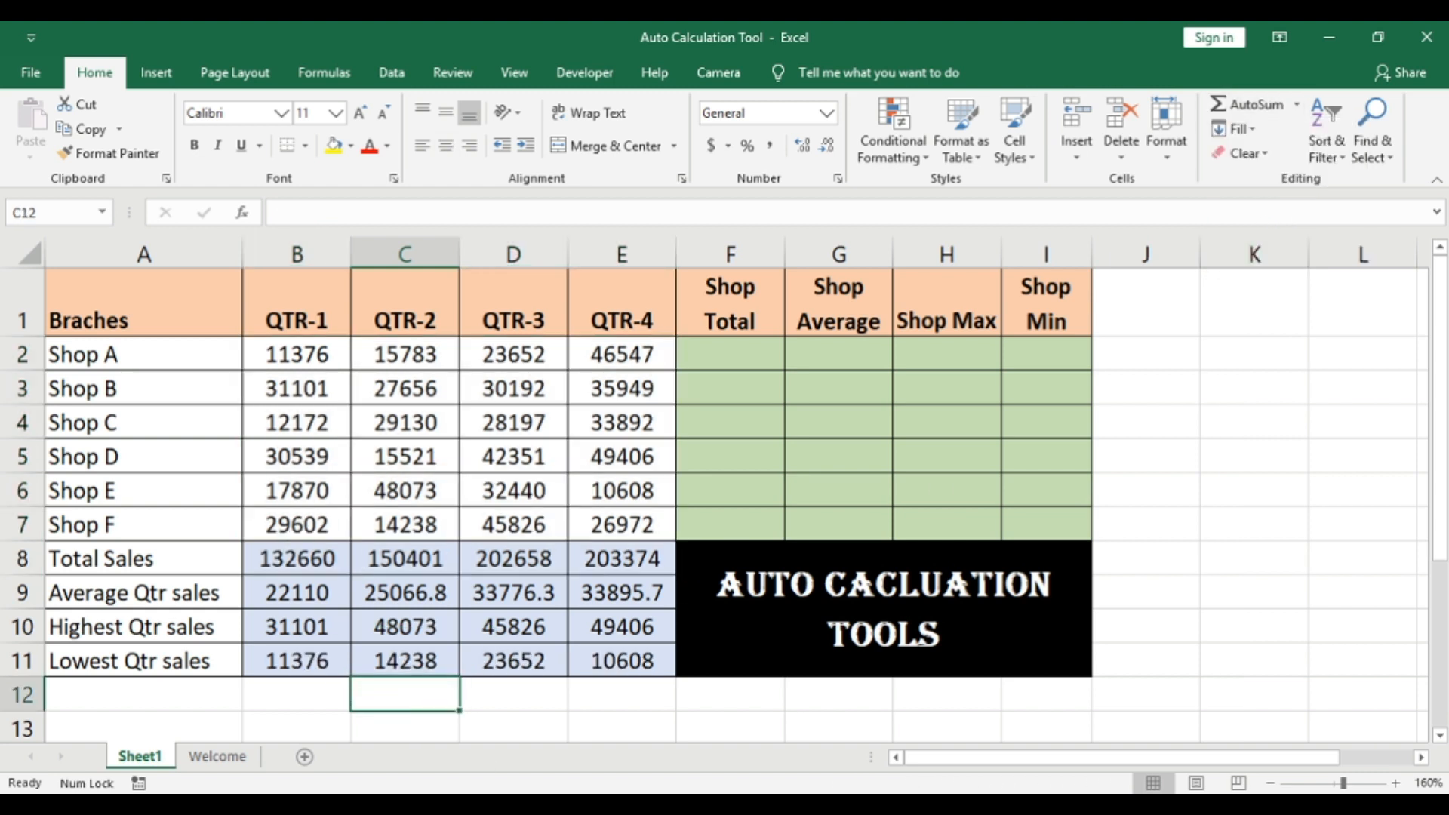
Step: Select the QTR-1 sales in B2:B7 and add Minimum and Maximum to the status bar's calculations
{"action": "left_click_drag", "start_coordinate": [305, 352], "coordinate": [305, 521]}
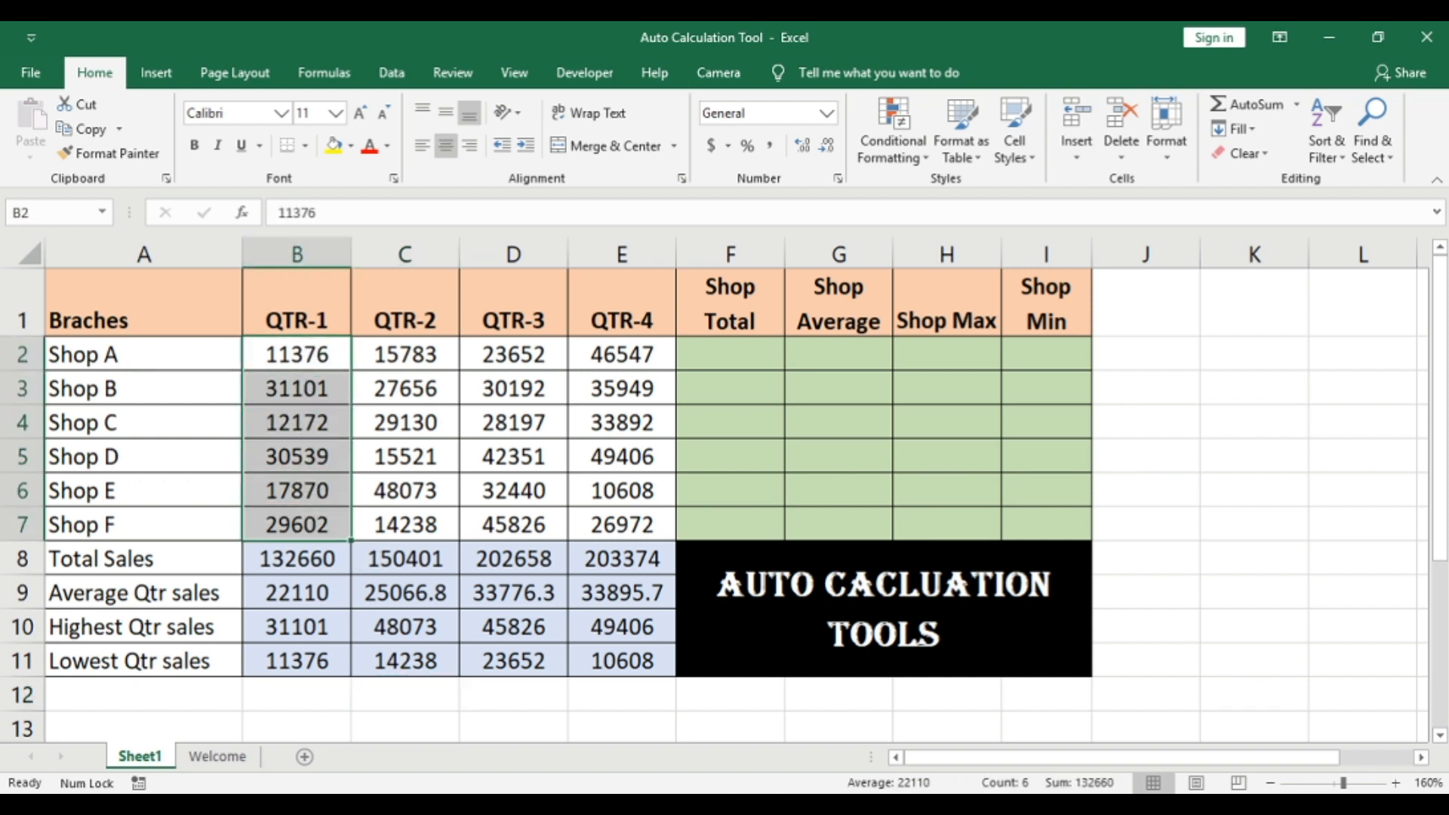
{"action": "right_click", "coordinate": [825, 782]}
{"action": "left_click", "coordinate": [884, 609]}
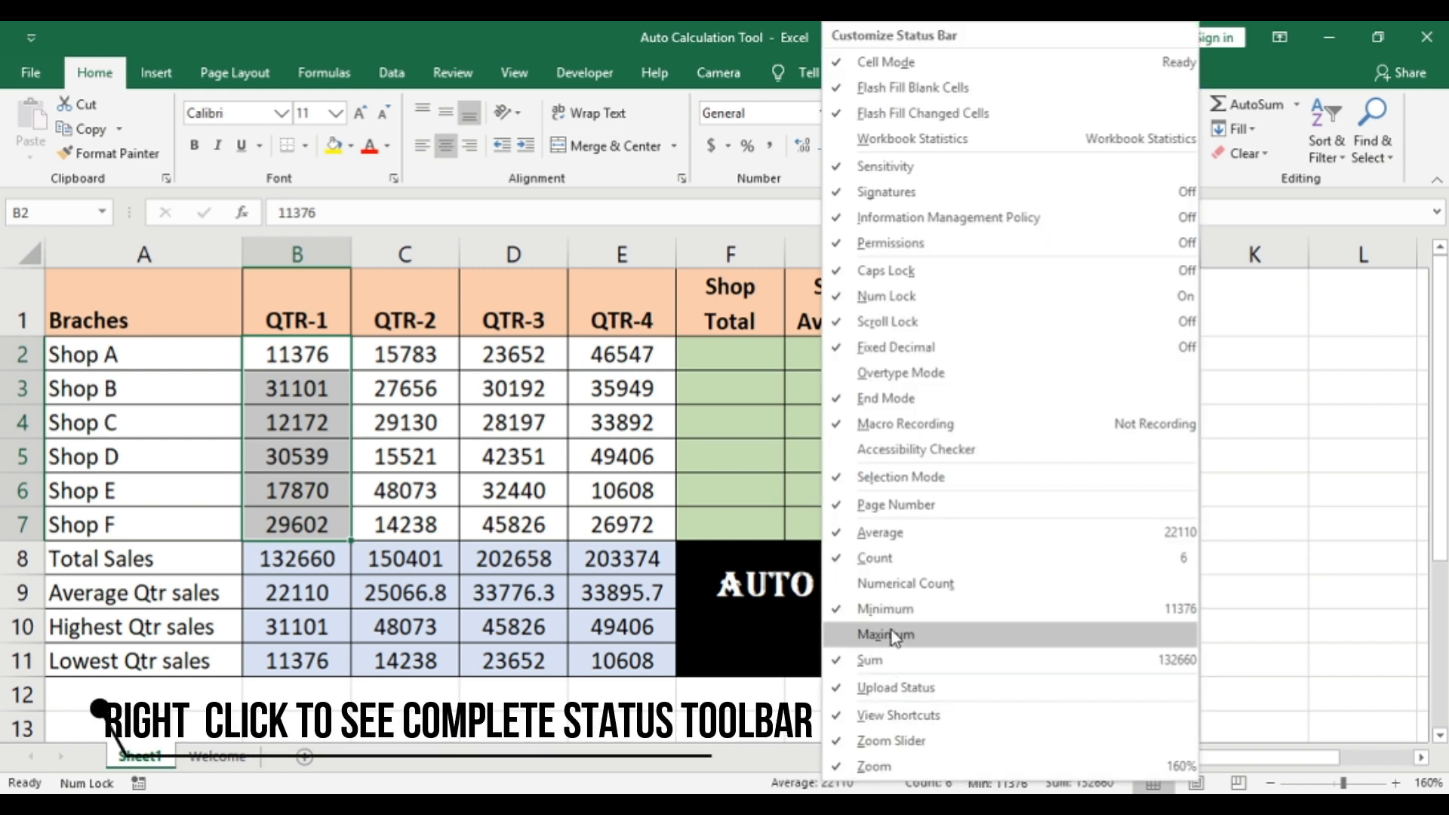
{"action": "left_click", "coordinate": [890, 634]}
{"action": "left_click", "coordinate": [849, 784]}
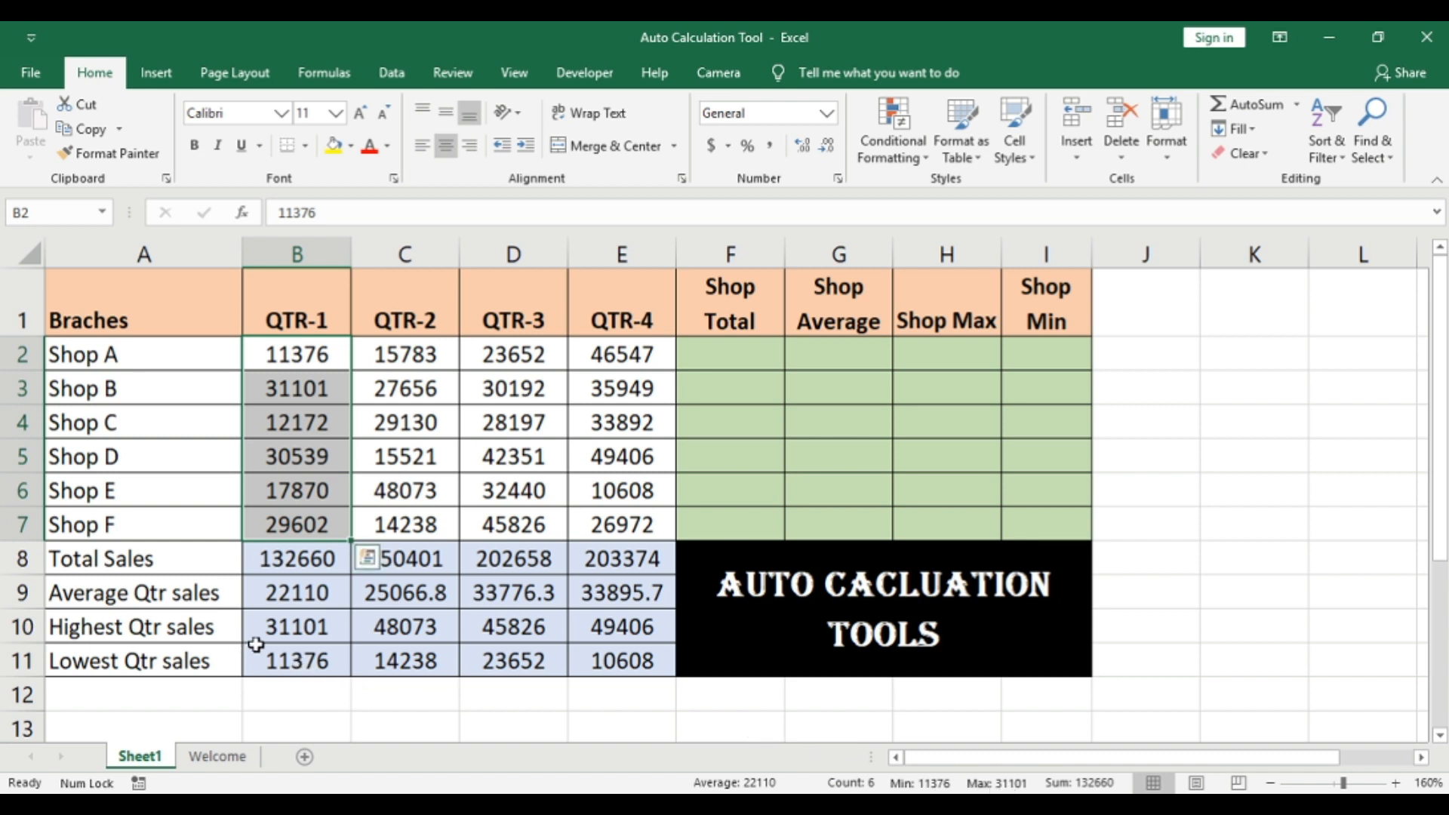
{"action": "left_click", "coordinate": [469, 651]}
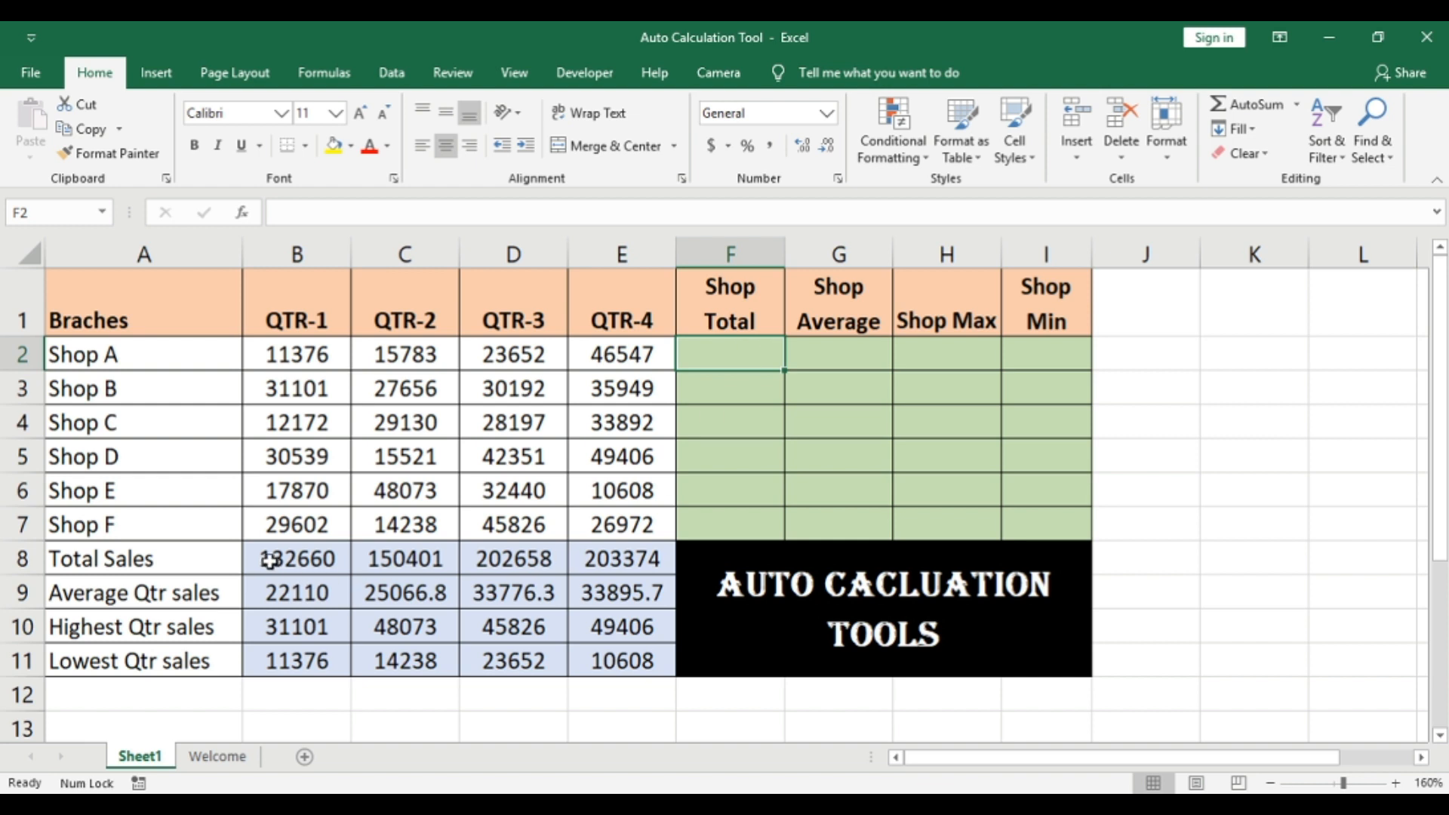
{"action": "left_click_drag", "start_coordinate": [268, 558], "coordinate": [596, 566]}
{"action": "left_click", "coordinate": [347, 623]}
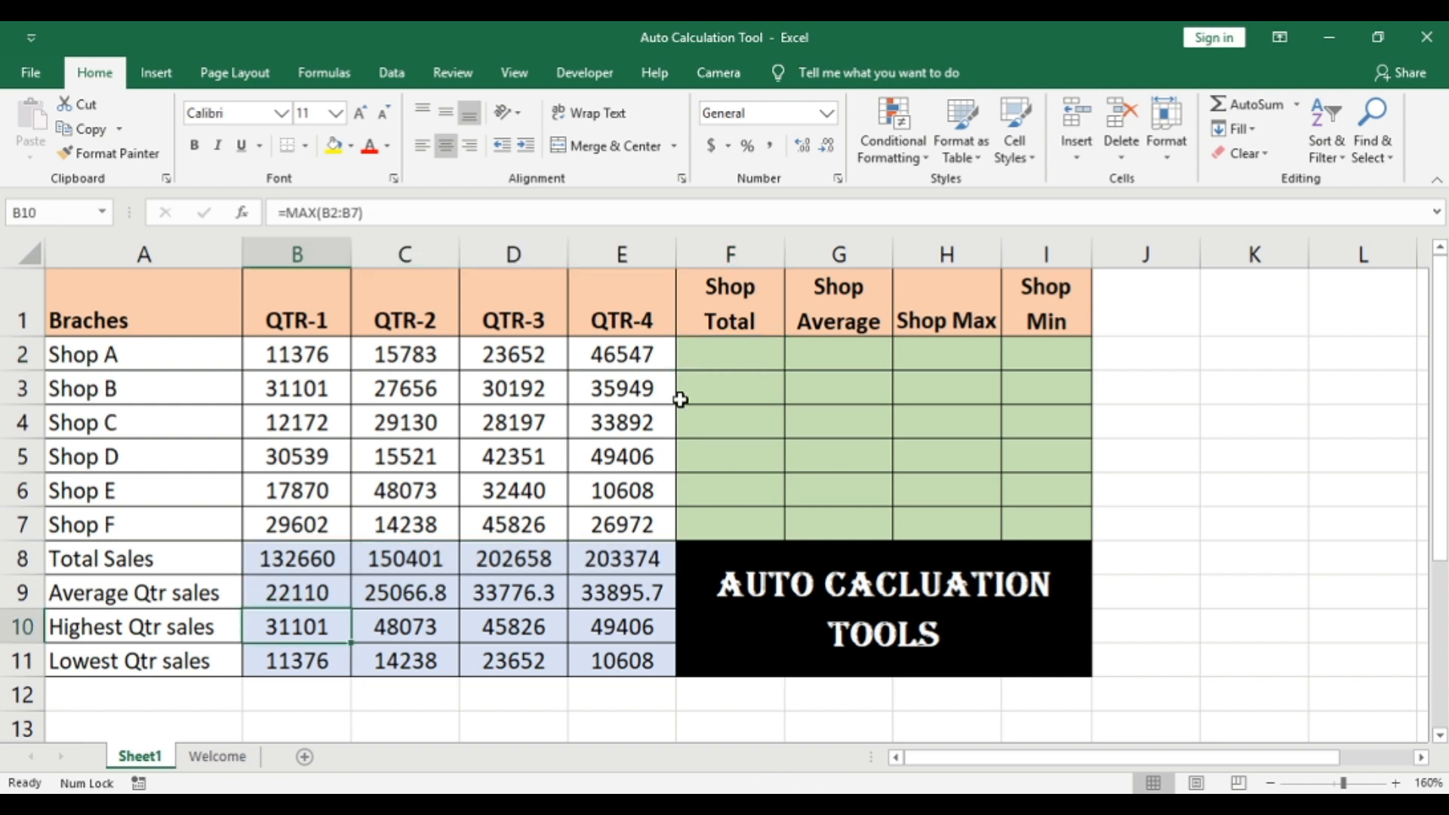
{"action": "left_click_drag", "start_coordinate": [731, 353], "coordinate": [731, 389]}
{"action": "left_click", "coordinate": [820, 521]}
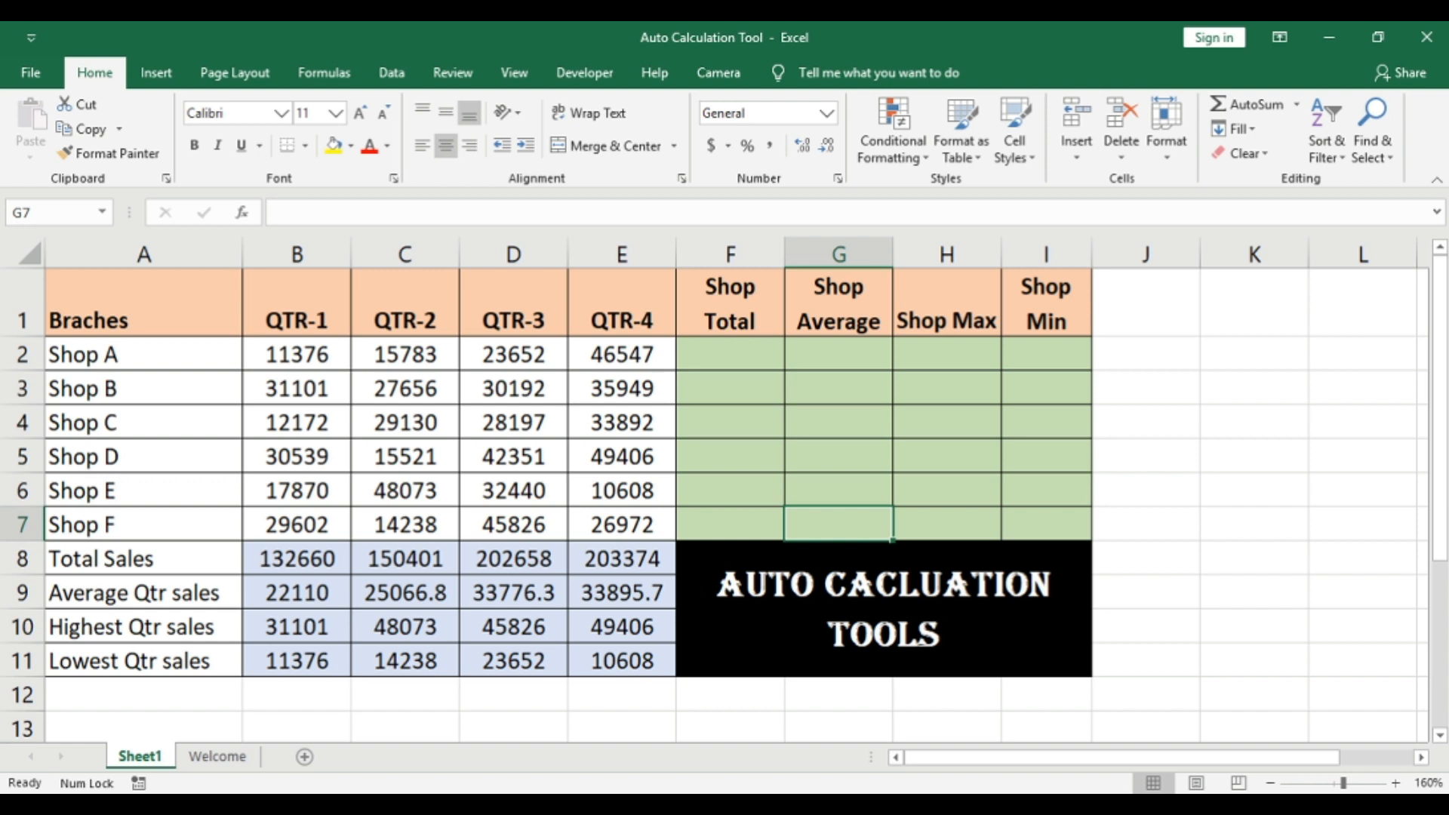
Step: Fill the Shop Total column F2:F7 with AutoSum totals of each shop's quarterly sales and check the formula in F2
{"action": "left_click_drag", "start_coordinate": [289, 365], "coordinate": [601, 527]}
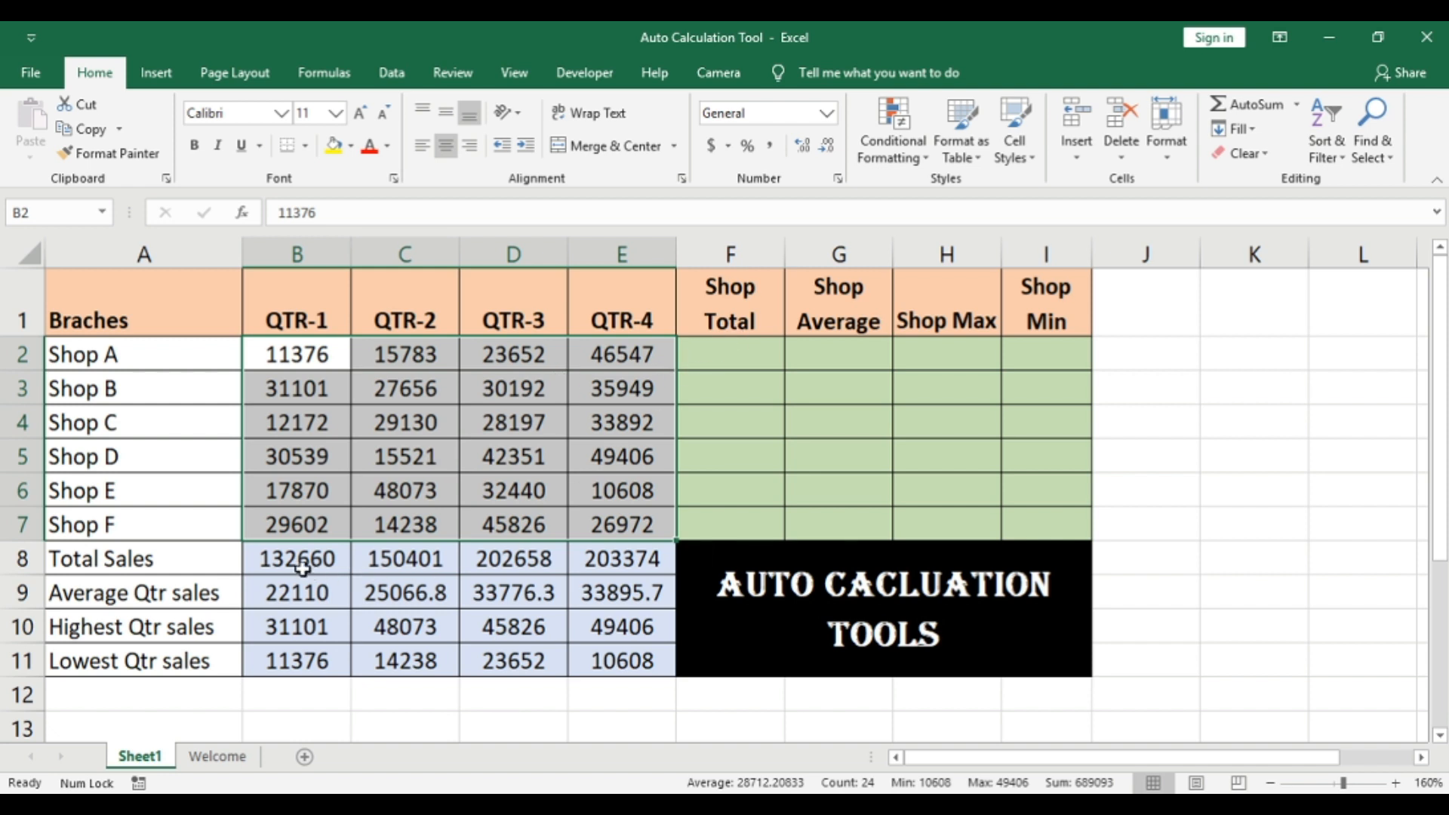
{"action": "left_click_drag", "start_coordinate": [296, 566], "coordinate": [609, 569]}
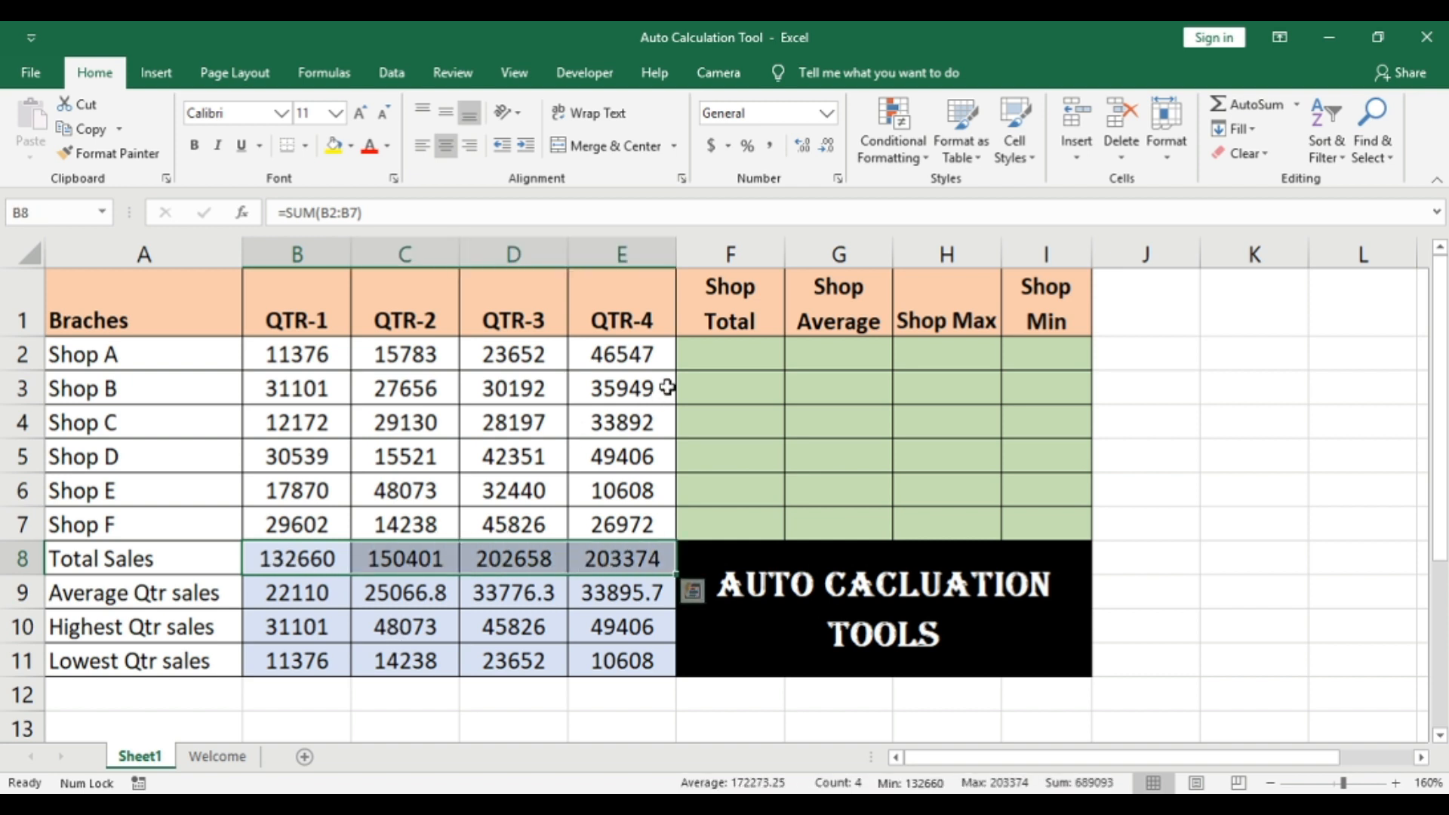
{"action": "left_click_drag", "start_coordinate": [728, 356], "coordinate": [731, 528]}
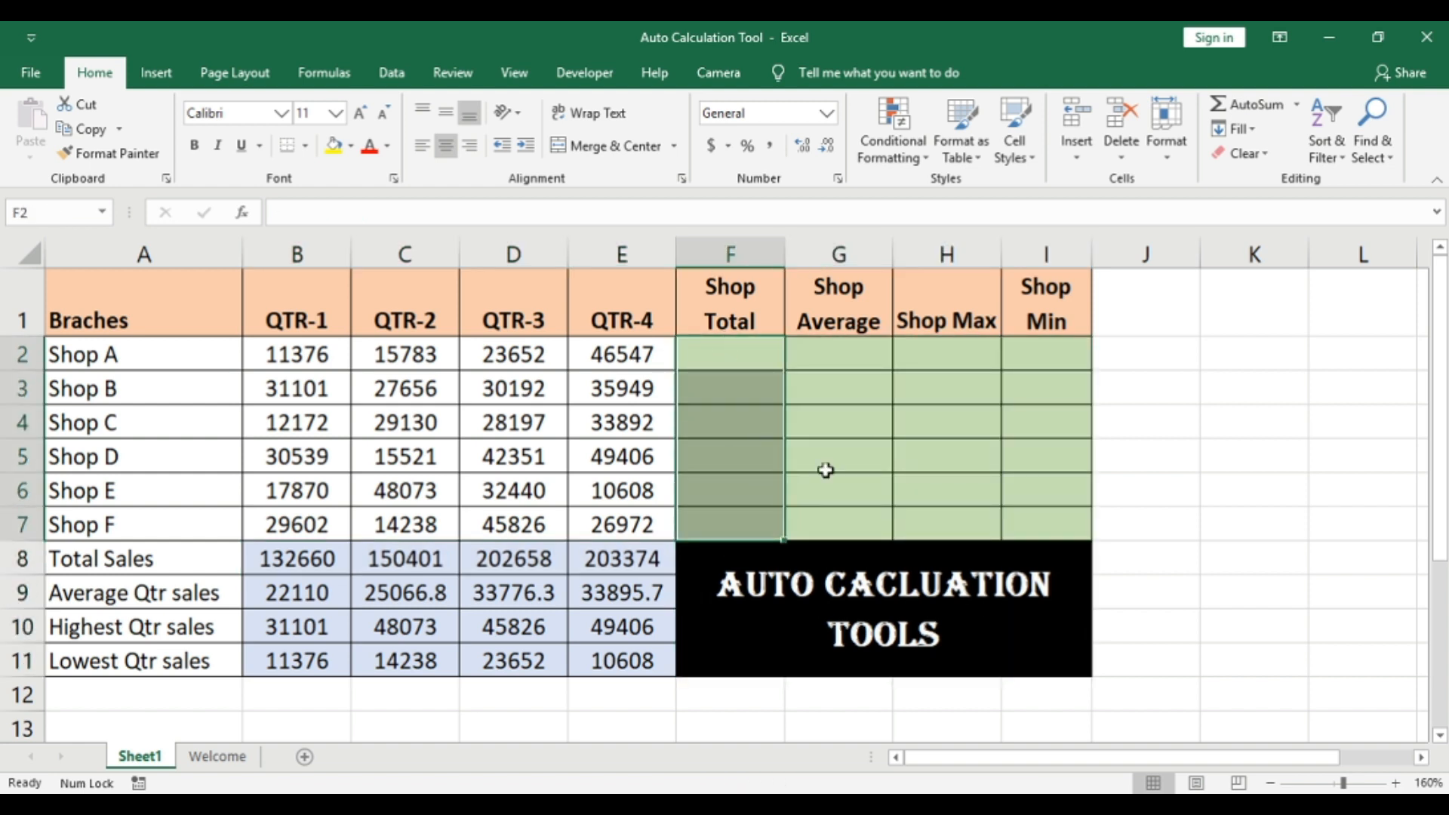
{"action": "left_click", "coordinate": [1251, 109]}
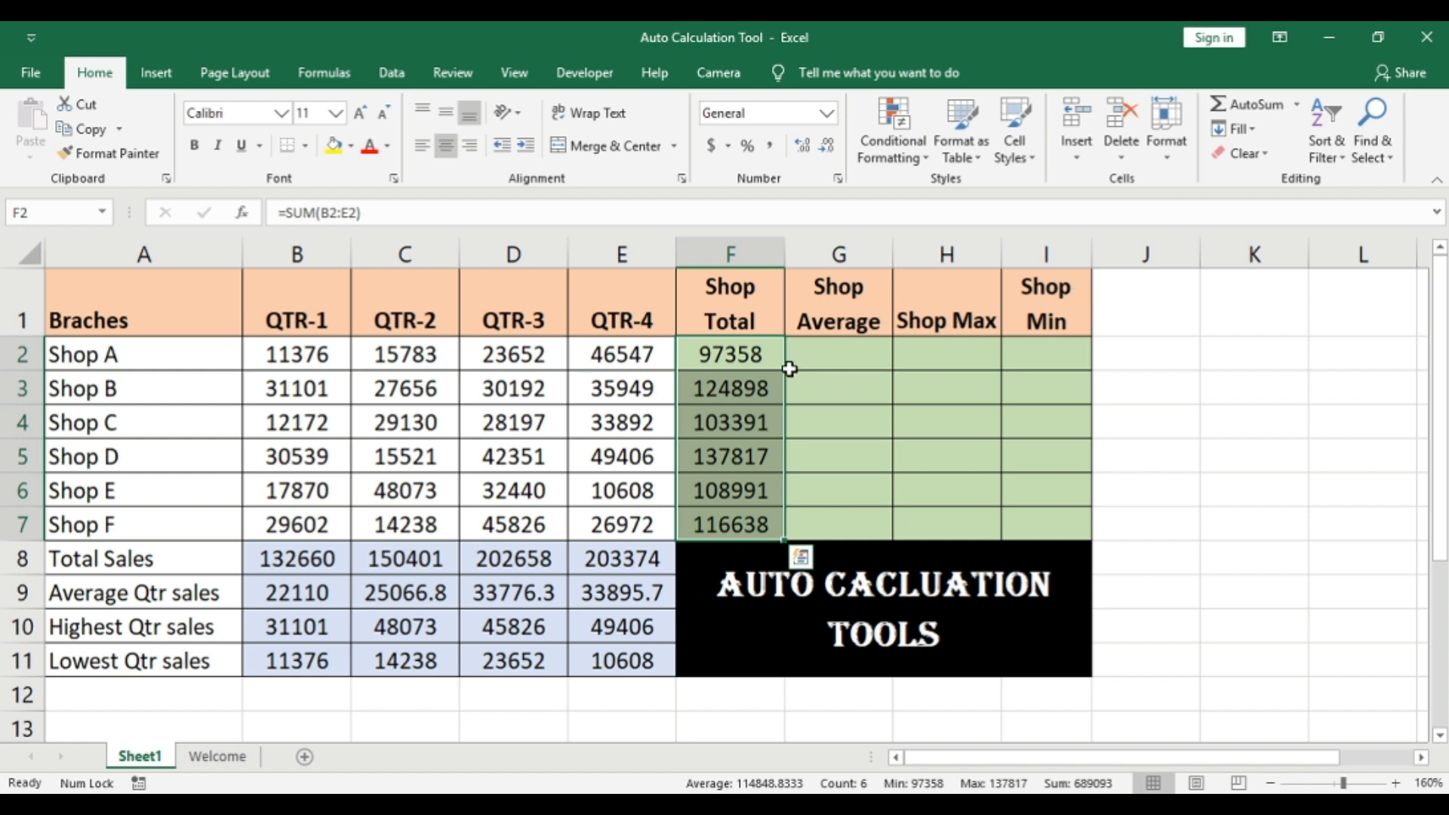
{"action": "left_click", "coordinate": [736, 349]}
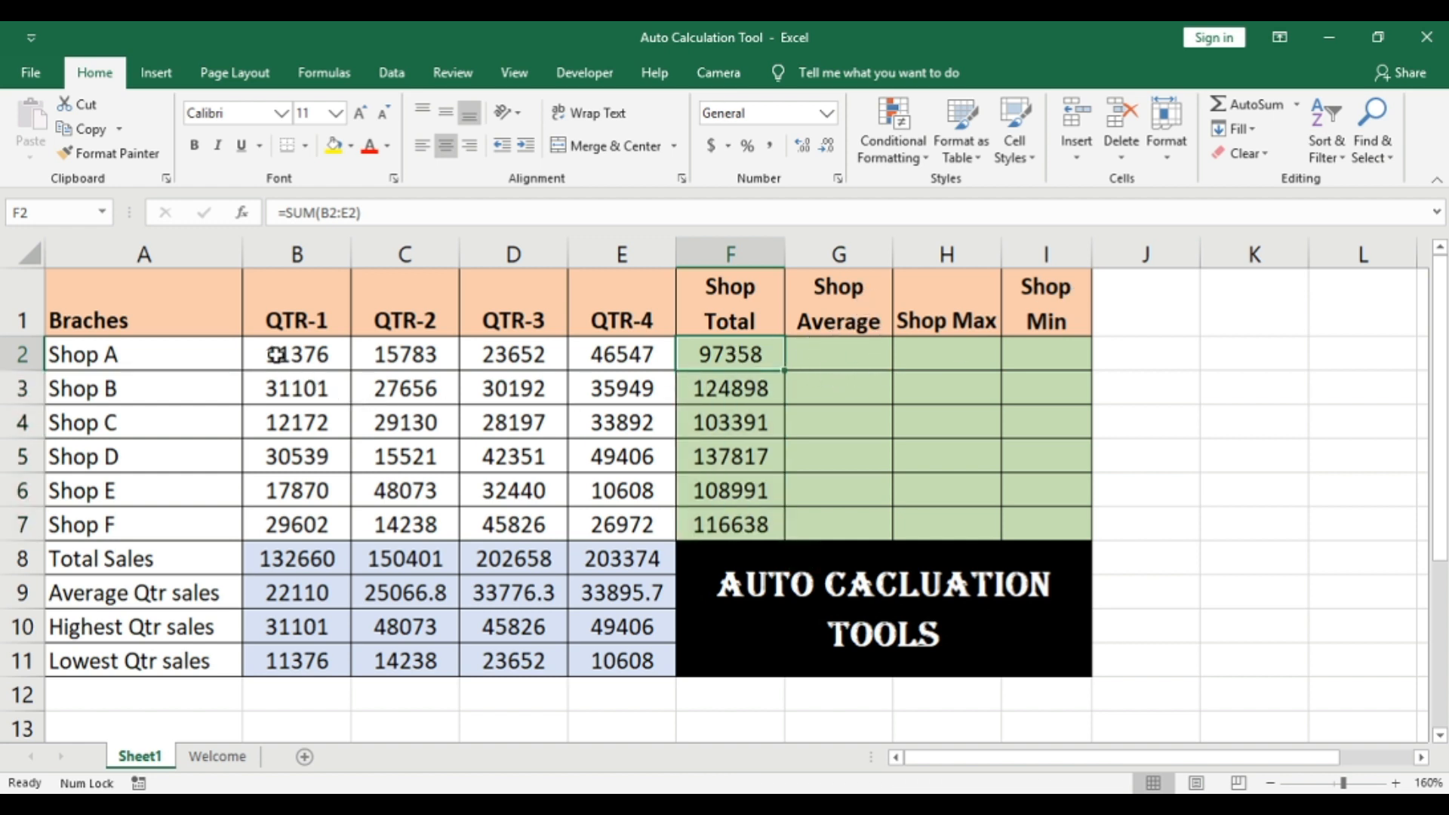
Step: Try AutoSum Average on the whole sales range B2:E7 and delete the averages it places in B12:E12
{"action": "left_click_drag", "start_coordinate": [276, 355], "coordinate": [598, 526]}
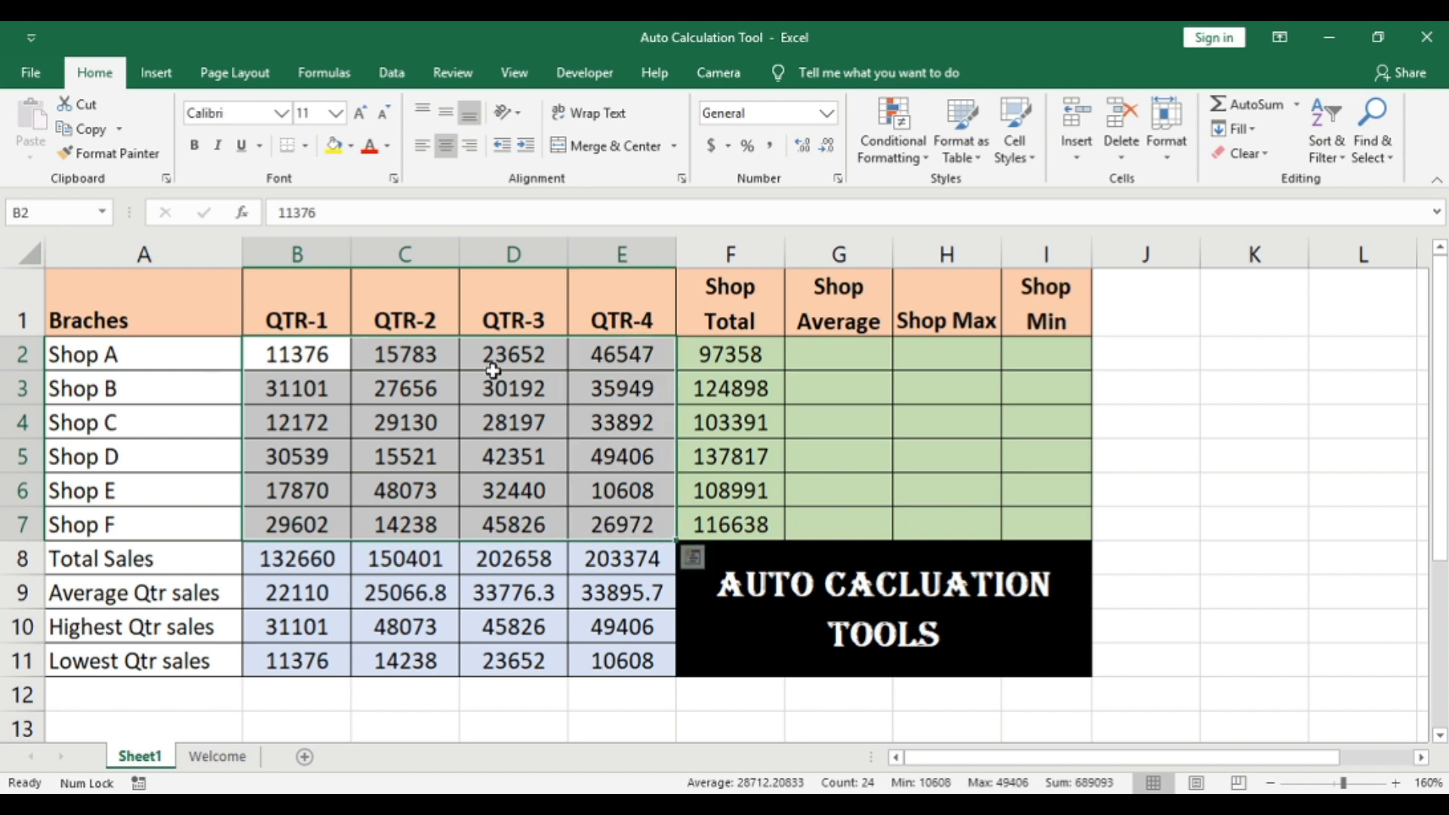
{"action": "left_click", "coordinate": [1298, 105]}
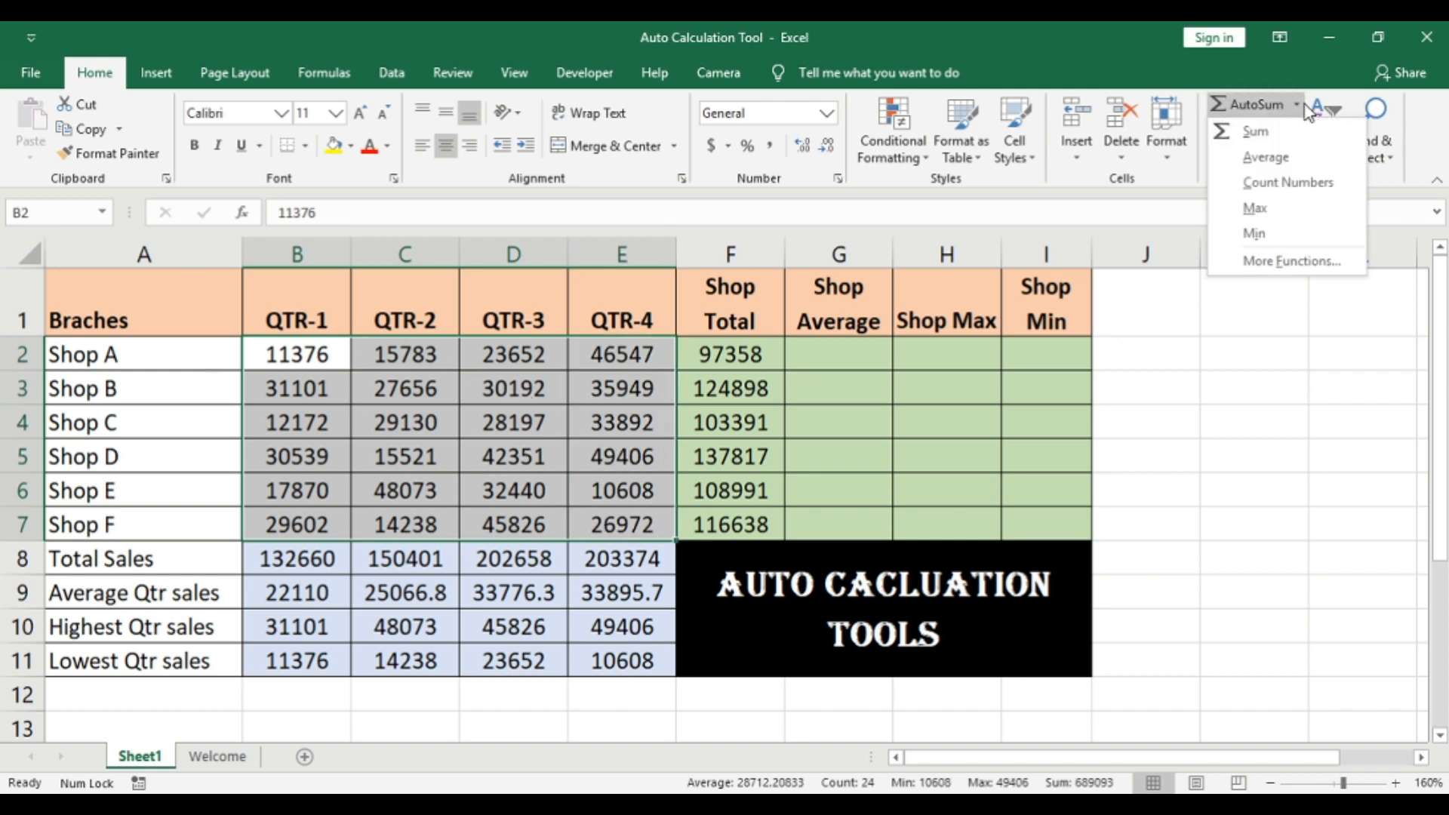
{"action": "left_click", "coordinate": [1297, 157]}
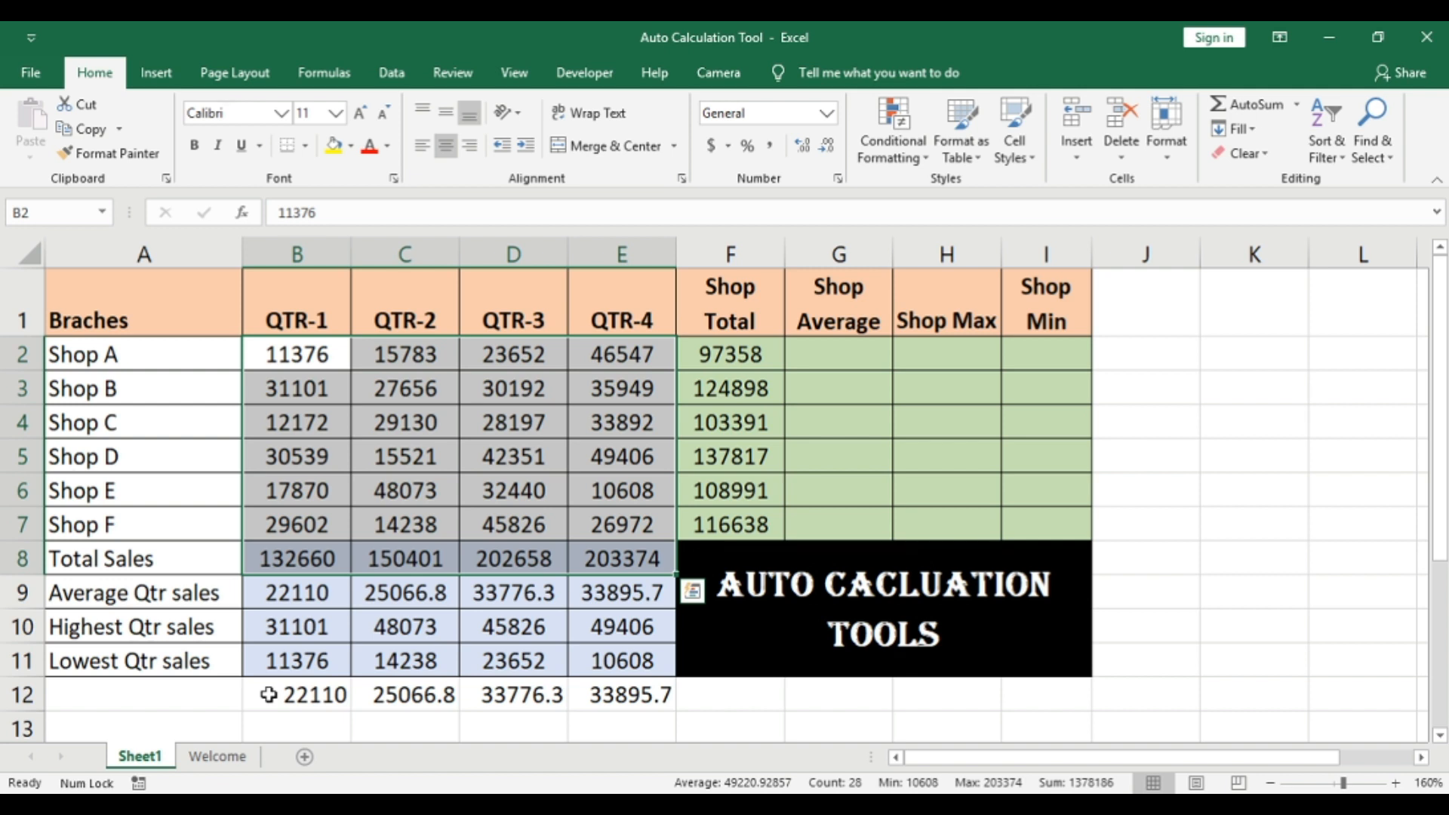
{"action": "left_click_drag", "start_coordinate": [268, 694], "coordinate": [663, 700]}
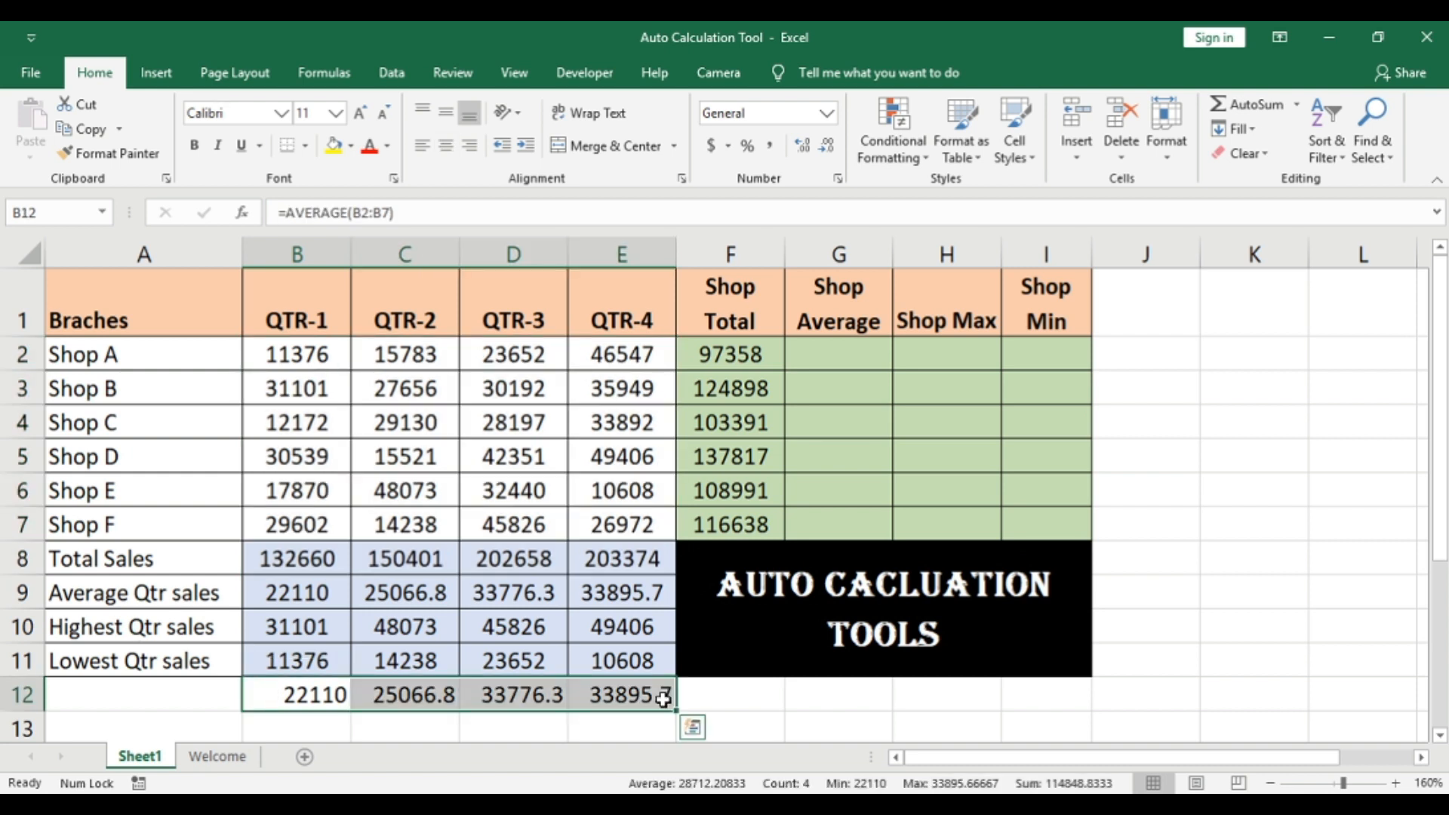
{"action": "key", "text": "Delete"}
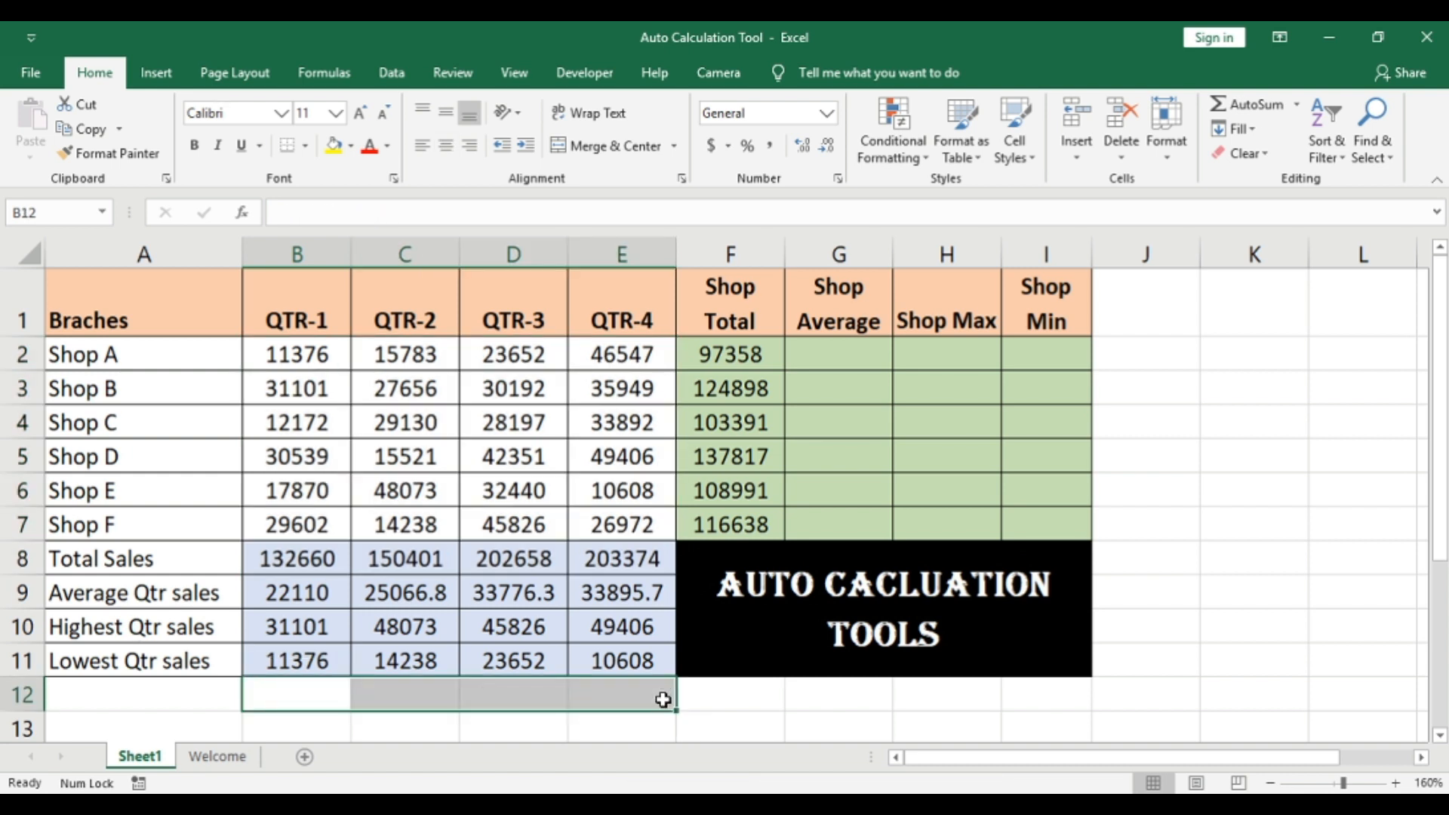
Step: Add Shop A's average in G2 by applying the AutoSum Average function to B2:E2
{"action": "key", "text": "Up"}
{"action": "key", "text": "Up"}
{"action": "key", "text": "Up"}
{"action": "key", "text": "Up"}
{"action": "key", "text": "Up"}
{"action": "key", "text": "Up"}
{"action": "key", "text": "Up"}
{"action": "key", "text": "Up"}
{"action": "key", "text": "Up"}
{"action": "key", "text": "Up"}
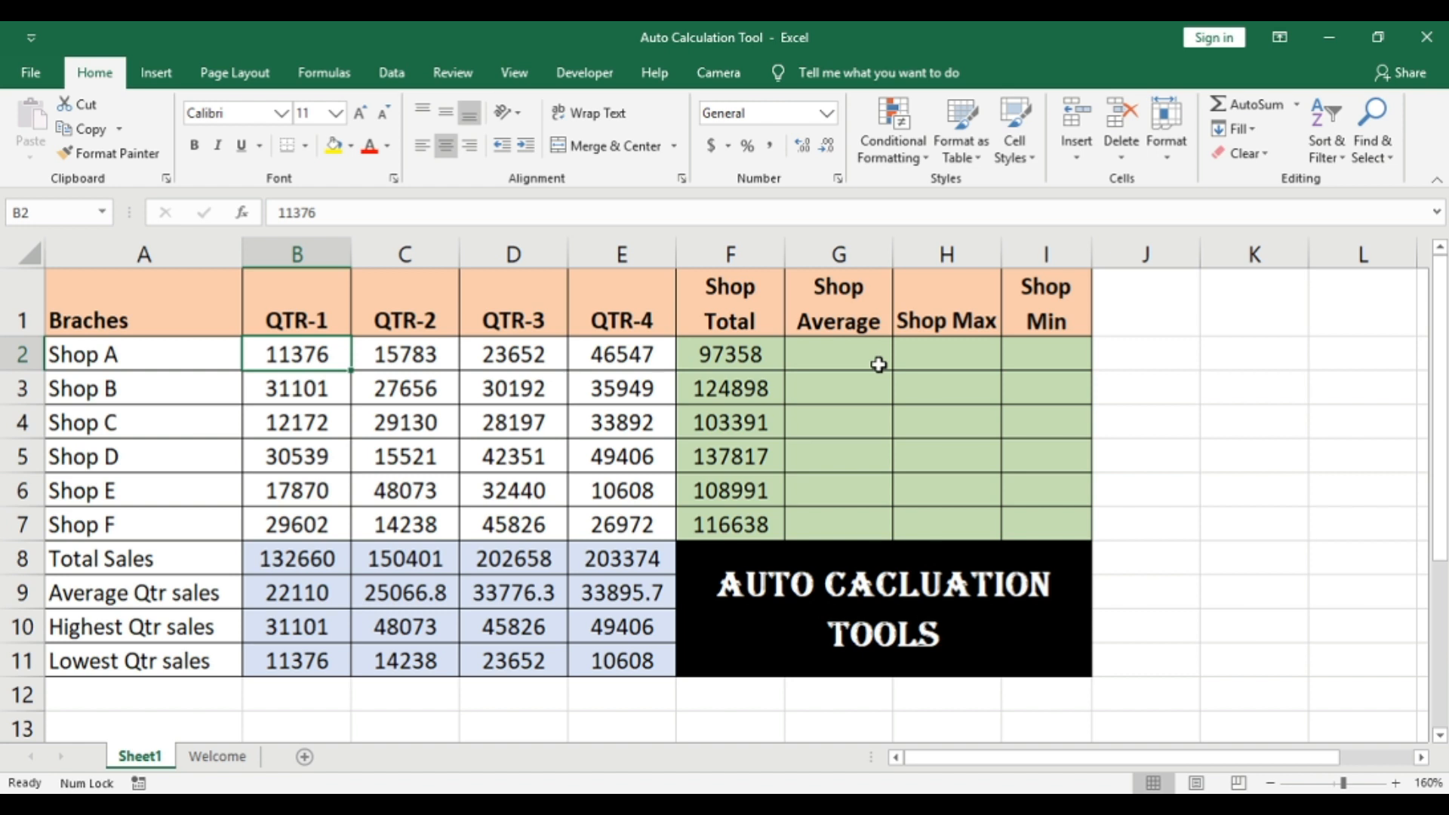
{"action": "key", "text": "Left"}
{"action": "key", "text": "Right"}
{"action": "key", "text": "shift+Right"}
{"action": "key", "text": "shift+Right"}
{"action": "key", "text": "shift+Right"}
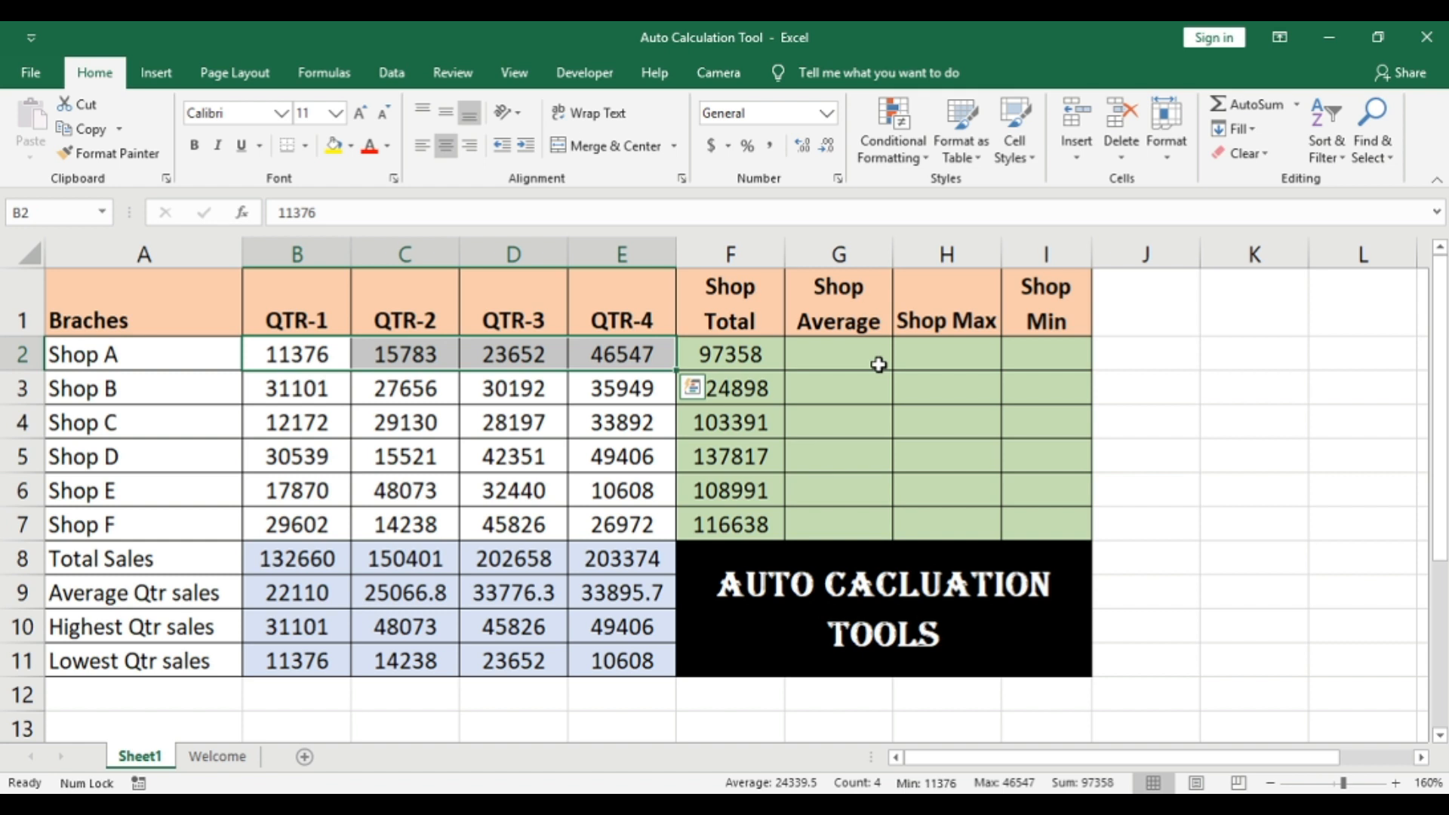
{"action": "left_click", "coordinate": [1300, 109]}
{"action": "left_click", "coordinate": [1298, 156]}
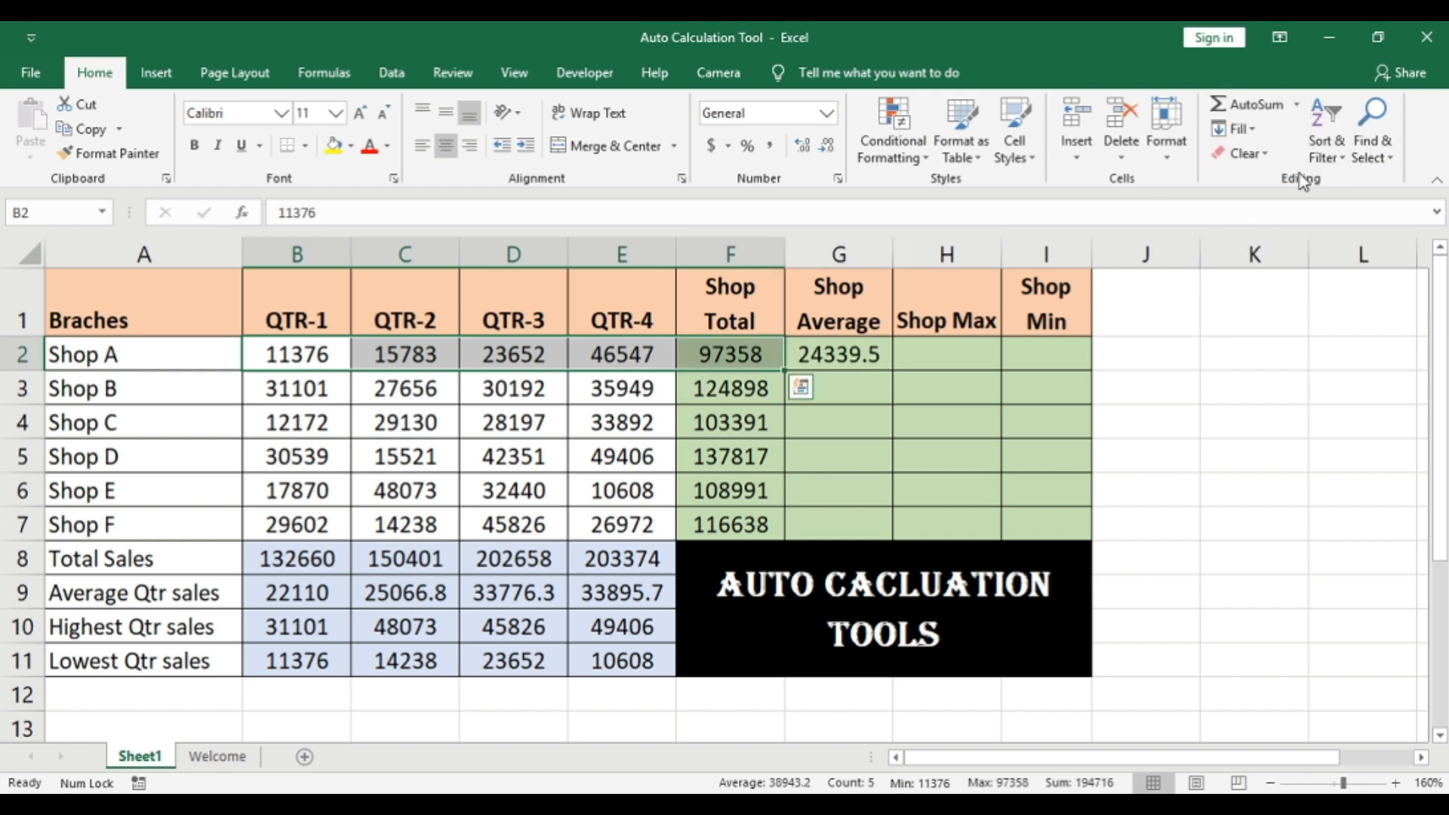
Step: Add Shop A's maximum in H2 by applying the AutoSum Max function to B2:E2, and check the formula
{"action": "left_click", "coordinate": [928, 356]}
{"action": "left_click_drag", "start_coordinate": [277, 359], "coordinate": [606, 355]}
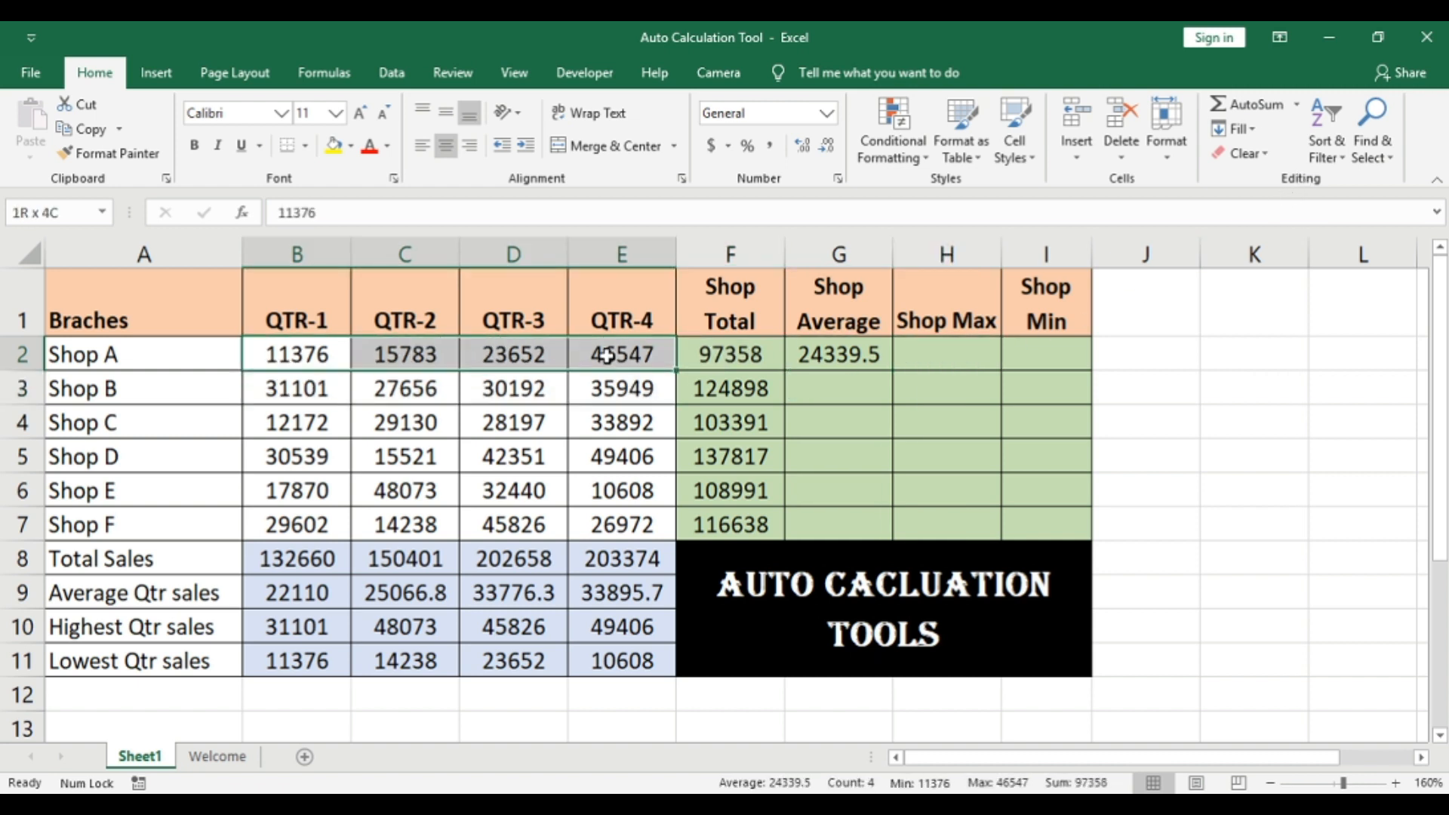
{"action": "left_click", "coordinate": [1297, 106]}
{"action": "left_click", "coordinate": [1290, 205]}
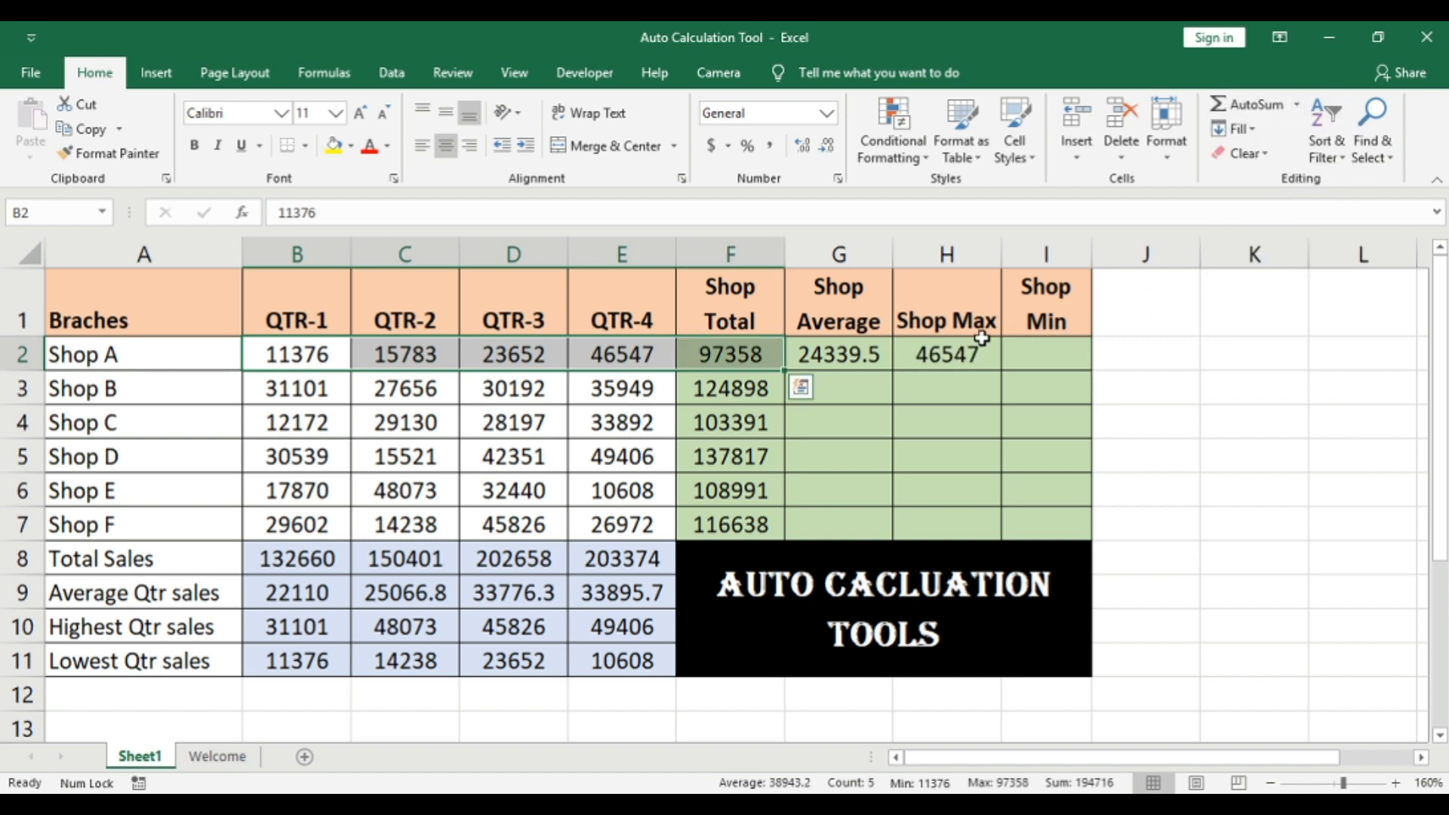
{"action": "left_click", "coordinate": [959, 356]}
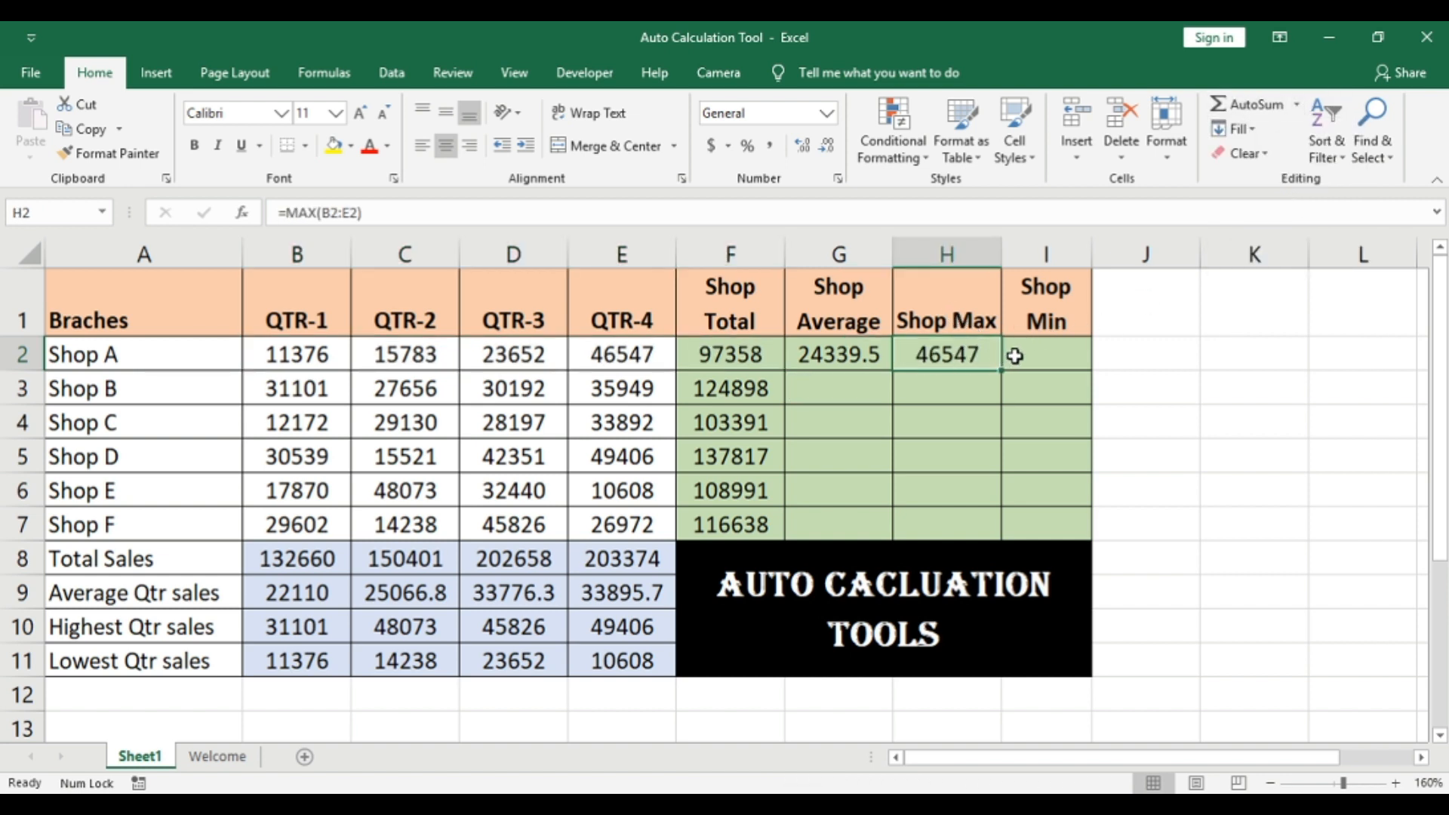
Step: Add Shop A's minimum in I2 by applying the AutoSum Min function to B2:E2
{"action": "left_click", "coordinate": [1015, 356]}
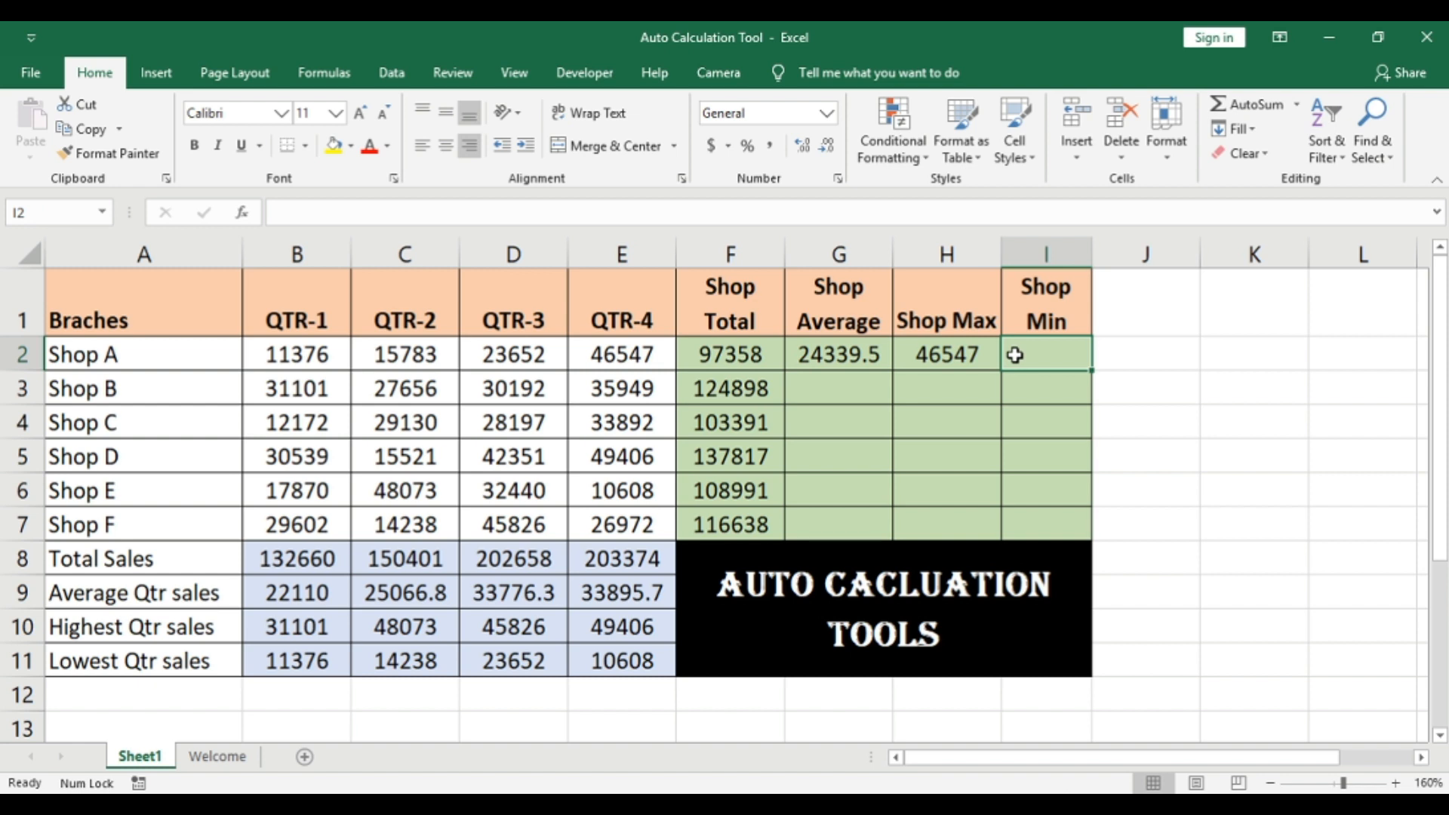
{"action": "left_click", "coordinate": [926, 356]}
{"action": "left_click_drag", "start_coordinate": [273, 357], "coordinate": [595, 363]}
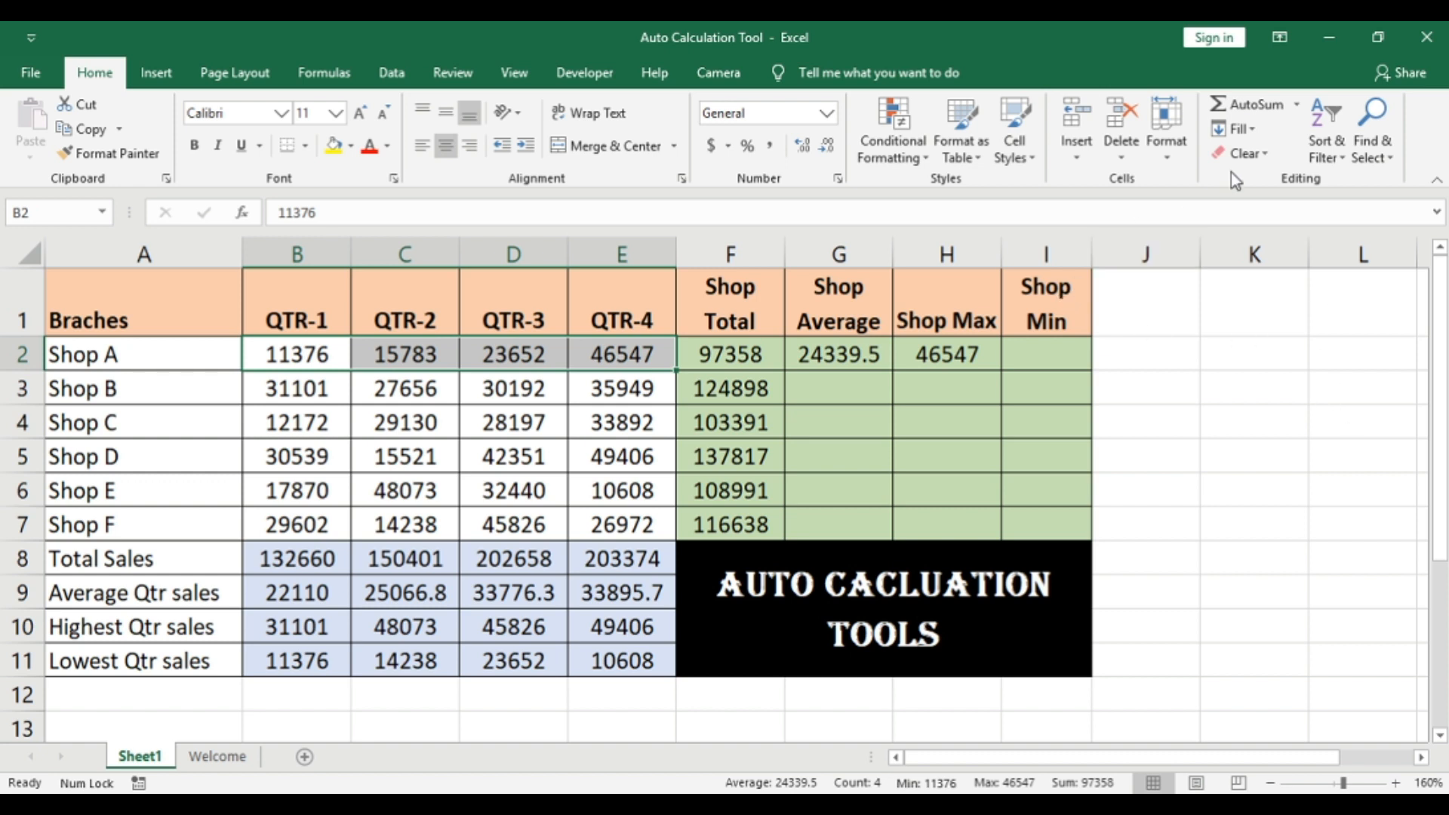
{"action": "left_click", "coordinate": [1298, 104]}
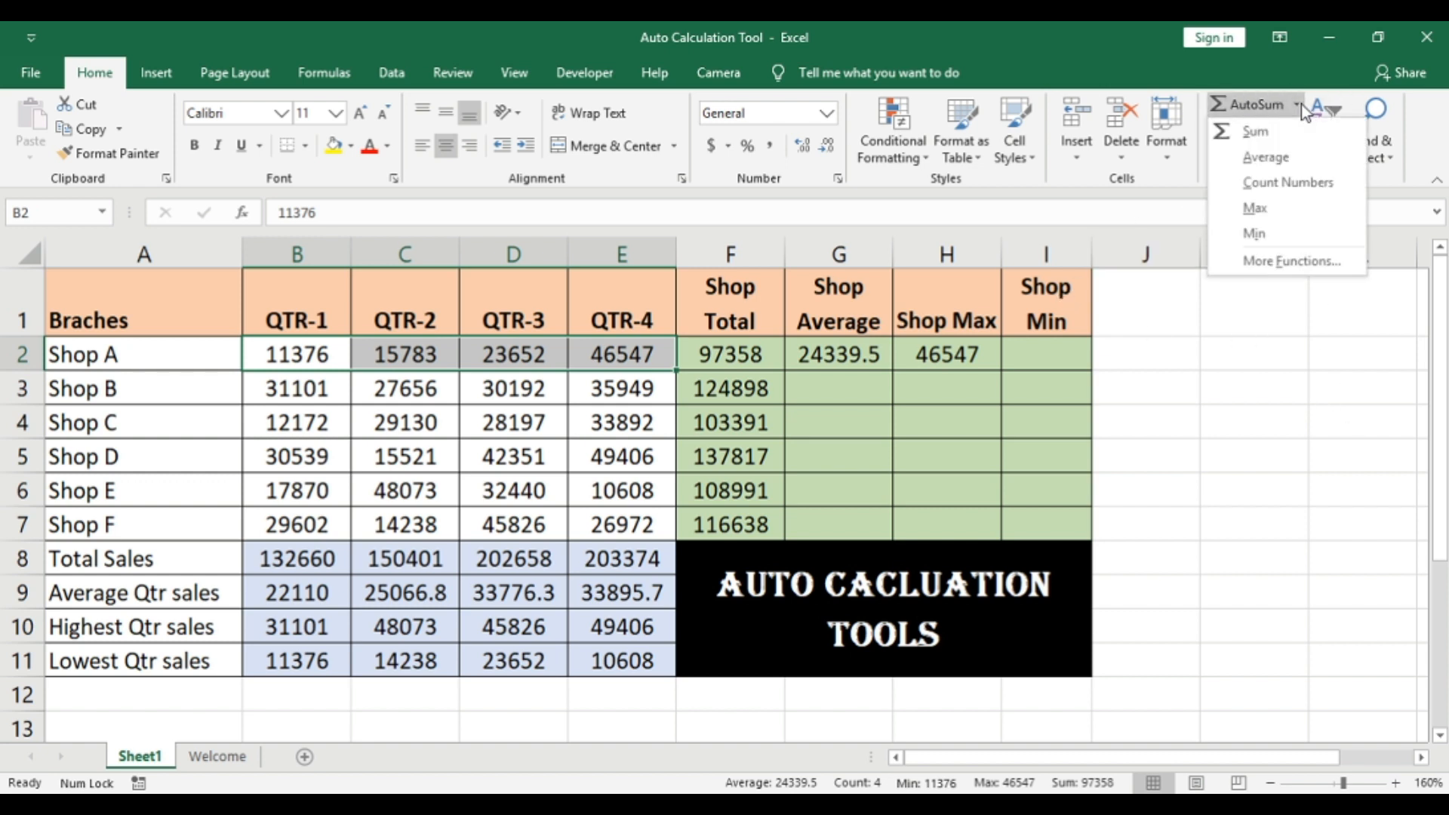
{"action": "left_click", "coordinate": [1268, 234]}
{"action": "left_click", "coordinate": [1031, 390]}
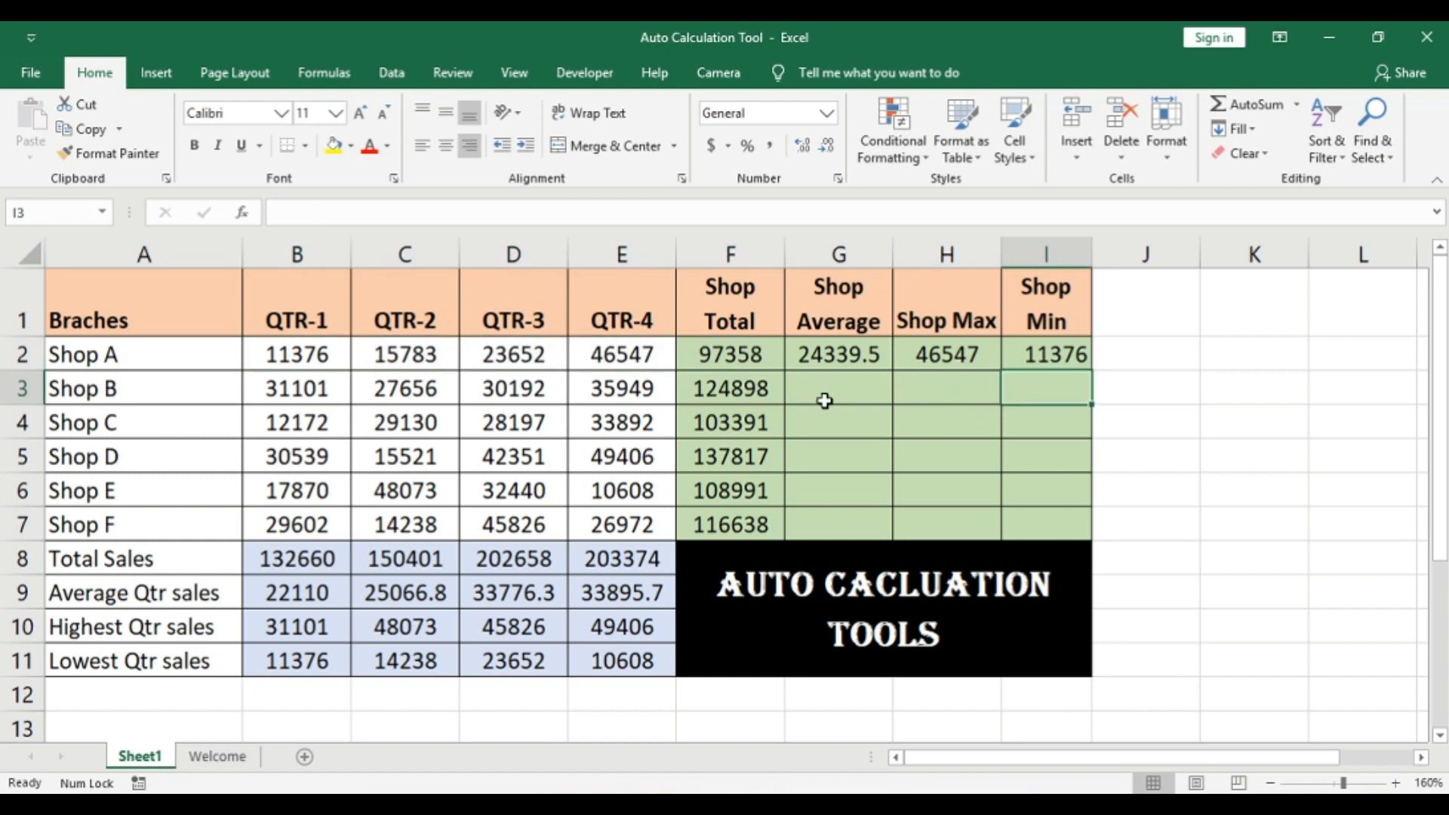
Step: Copy the average formula in G2 down to G7 and compare Shop A's result with the status bar average of B2:E2
{"action": "left_click", "coordinate": [836, 356]}
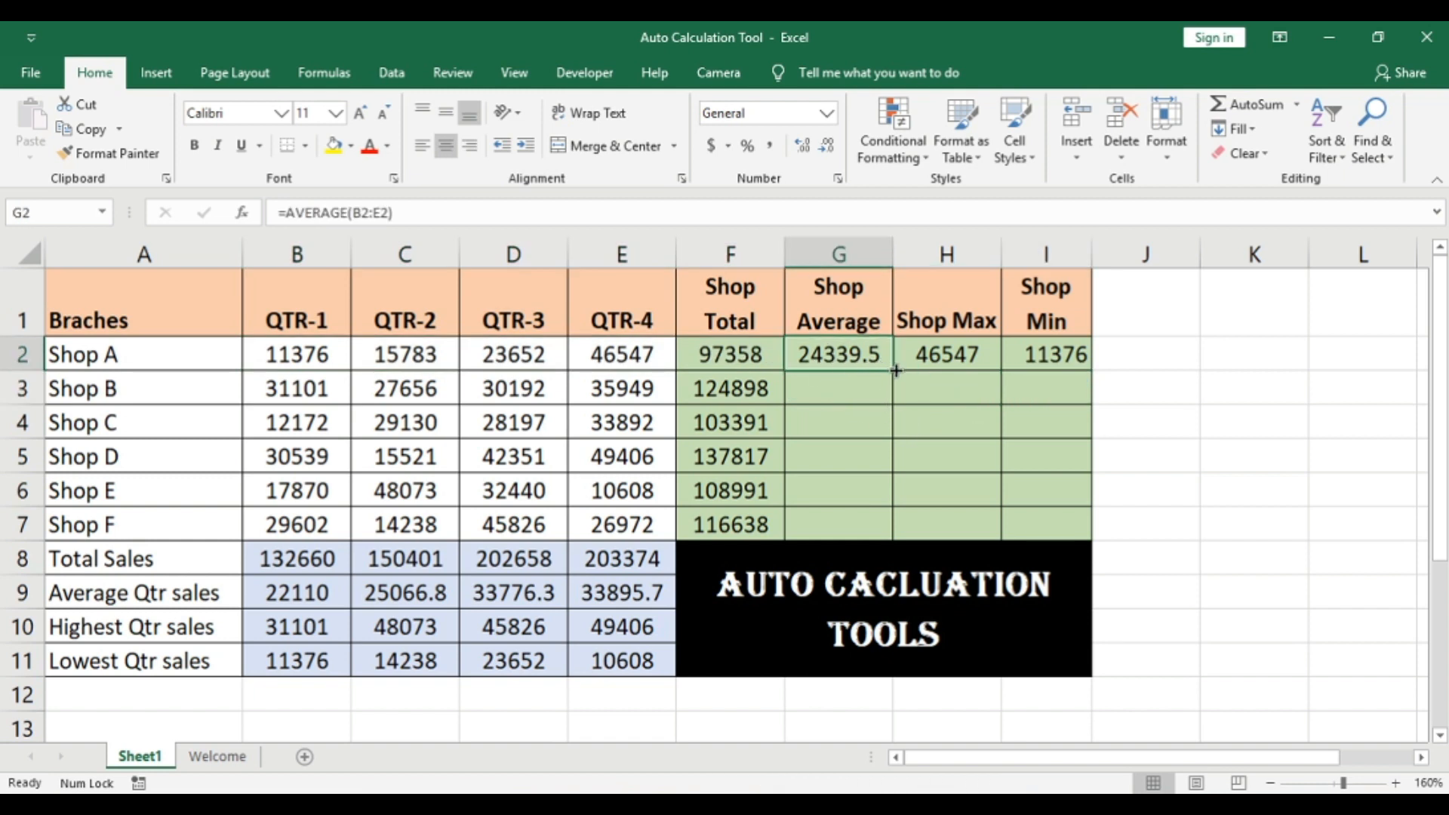
{"action": "left_click_drag", "start_coordinate": [896, 370], "coordinate": [881, 535]}
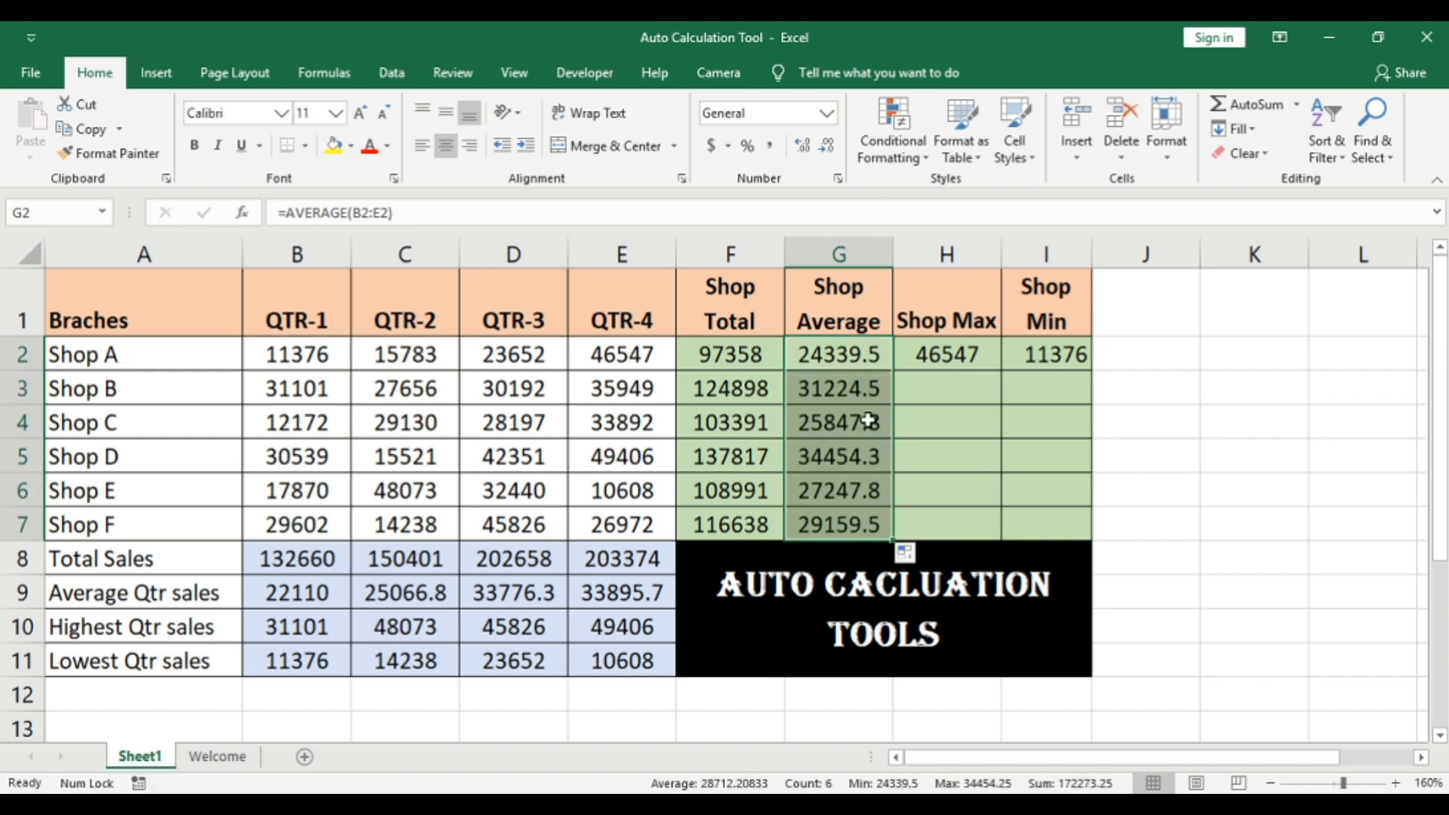
{"action": "left_click", "coordinate": [339, 351]}
{"action": "left_click_drag", "start_coordinate": [264, 356], "coordinate": [615, 362]}
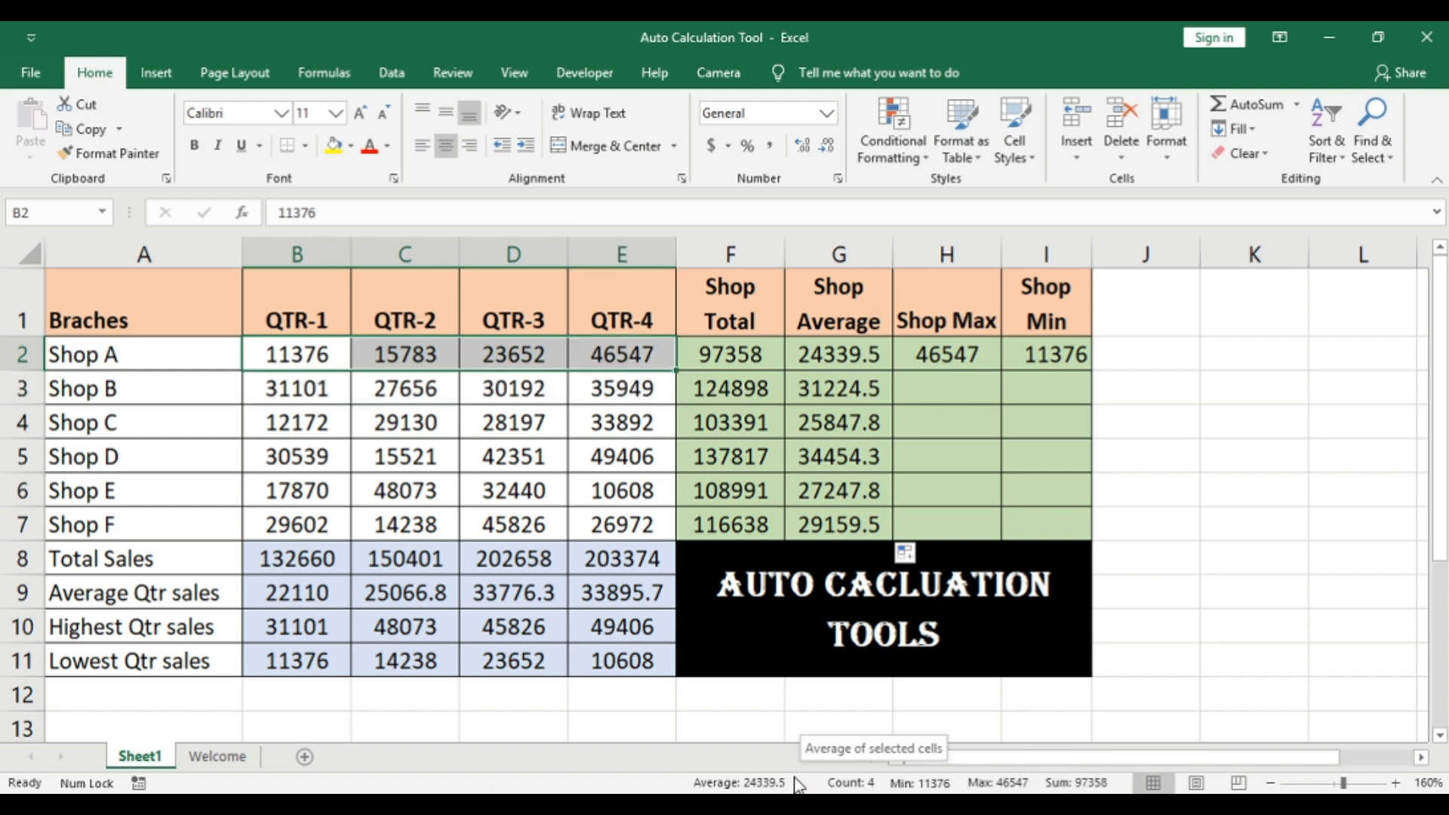
Step: Fill the Shop Max and Shop Min formulas from H2:I2 down to row 7
{"action": "left_click", "coordinate": [953, 388]}
{"action": "left_click_drag", "start_coordinate": [934, 359], "coordinate": [1088, 360]}
{"action": "key", "text": "shift+Down"}
{"action": "key", "text": "shift+Down"}
{"action": "key", "text": "shift+Down"}
{"action": "key", "text": "shift+Down"}
{"action": "key", "text": "shift+Down"}
{"action": "key", "text": "shift+Down"}
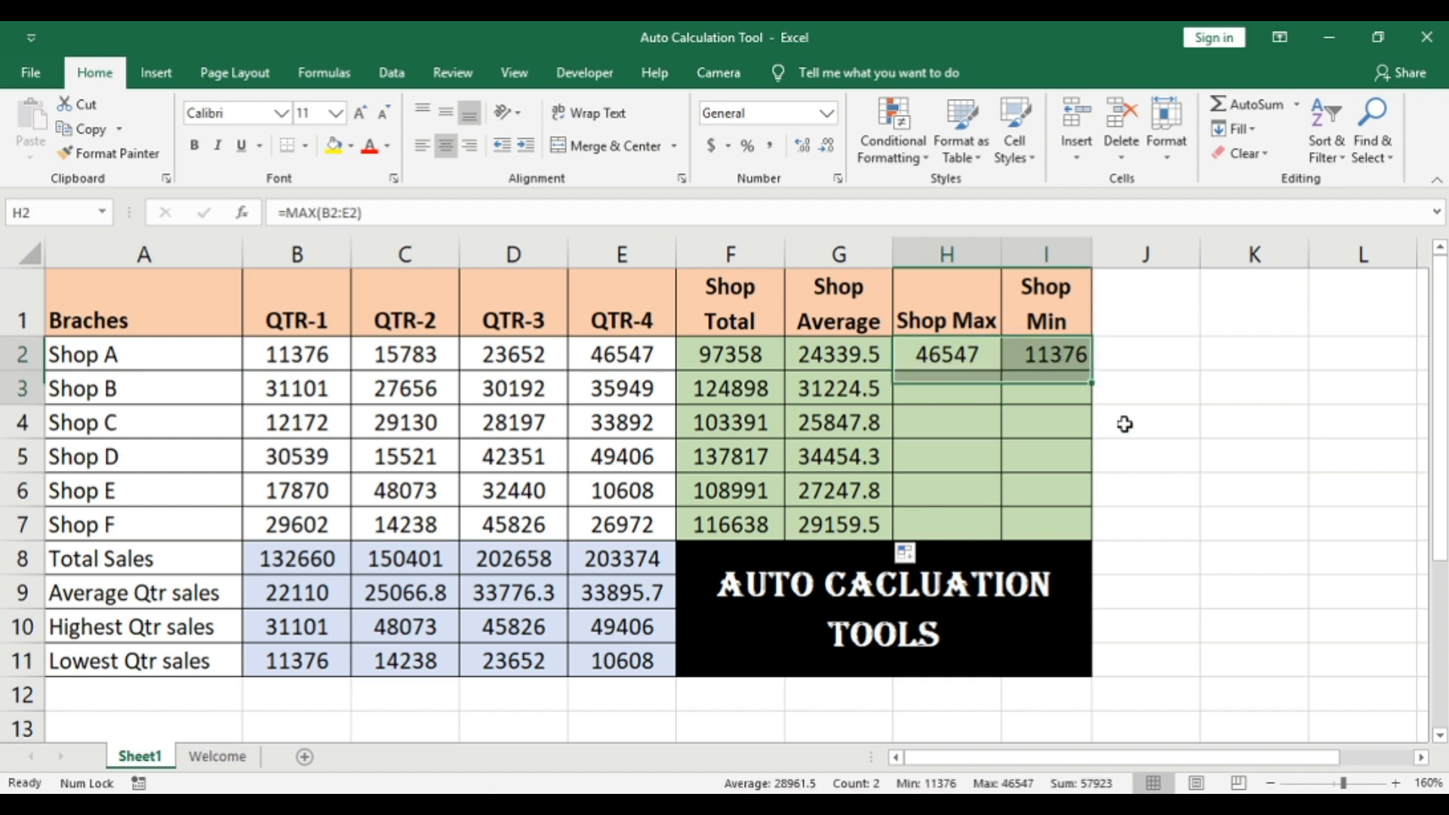
{"action": "key", "text": "shift+Up"}
{"action": "key", "text": "shift+Up"}
{"action": "key", "text": "Down"}
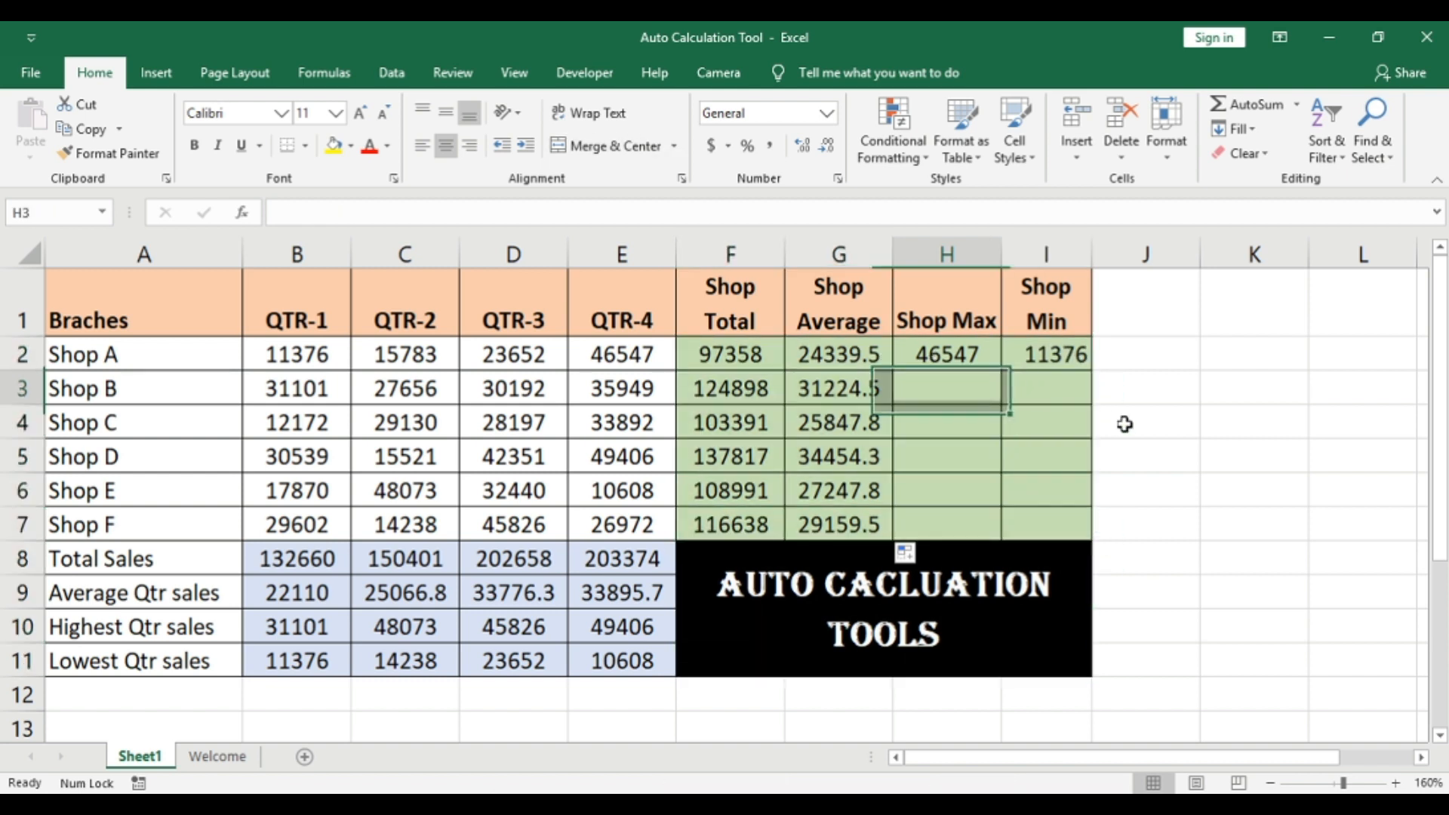
{"action": "key", "text": "Right"}
{"action": "key", "text": "Up"}
{"action": "key", "text": "Left"}
{"action": "key", "text": "shift+Right"}
{"action": "key", "text": "shift+Down"}
{"action": "key", "text": "shift+Down"}
{"action": "key", "text": "shift+Down"}
{"action": "key", "text": "shift+Down"}
{"action": "key", "text": "shift+Down"}
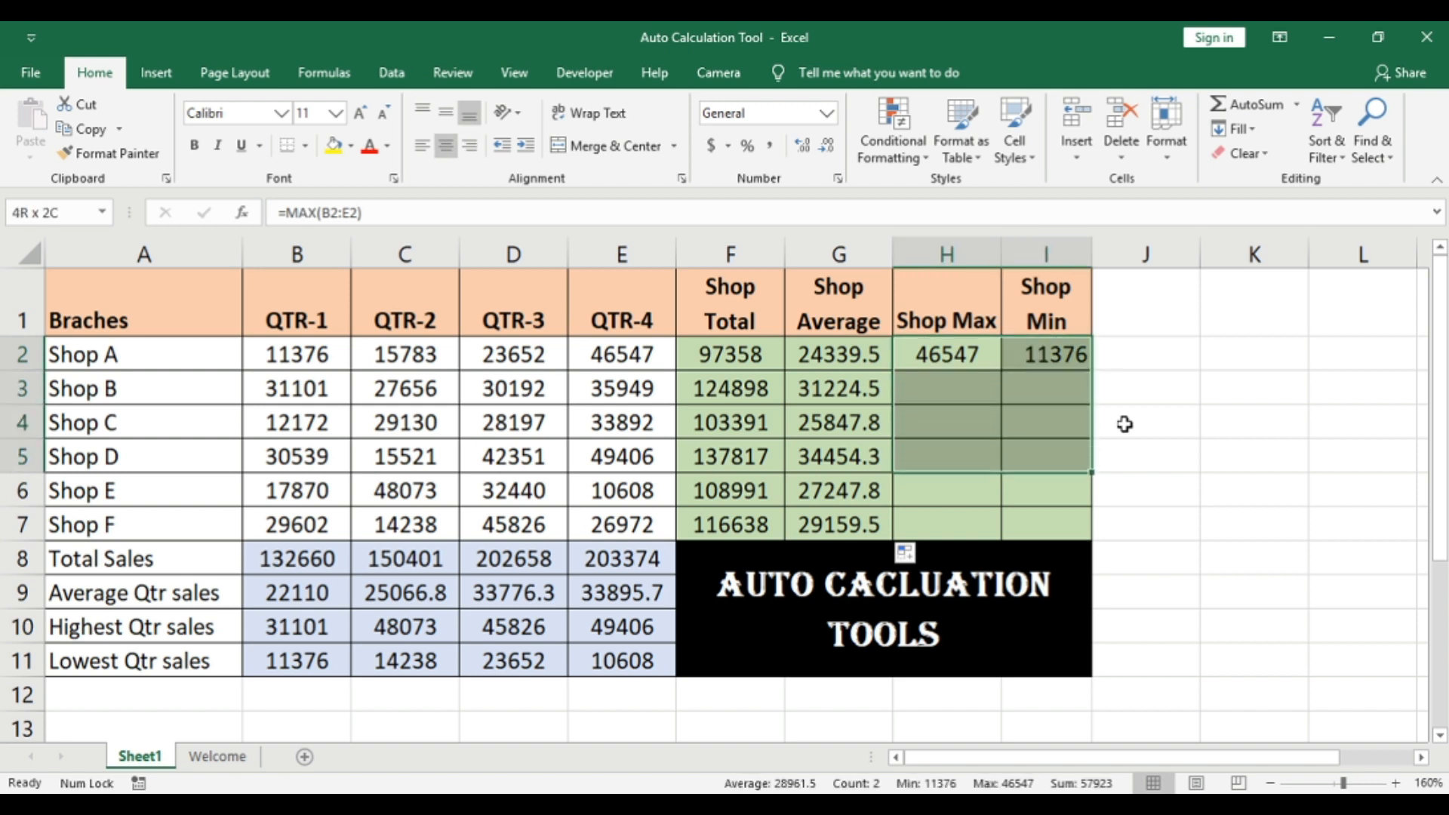
{"action": "key", "text": "ctrl+d"}
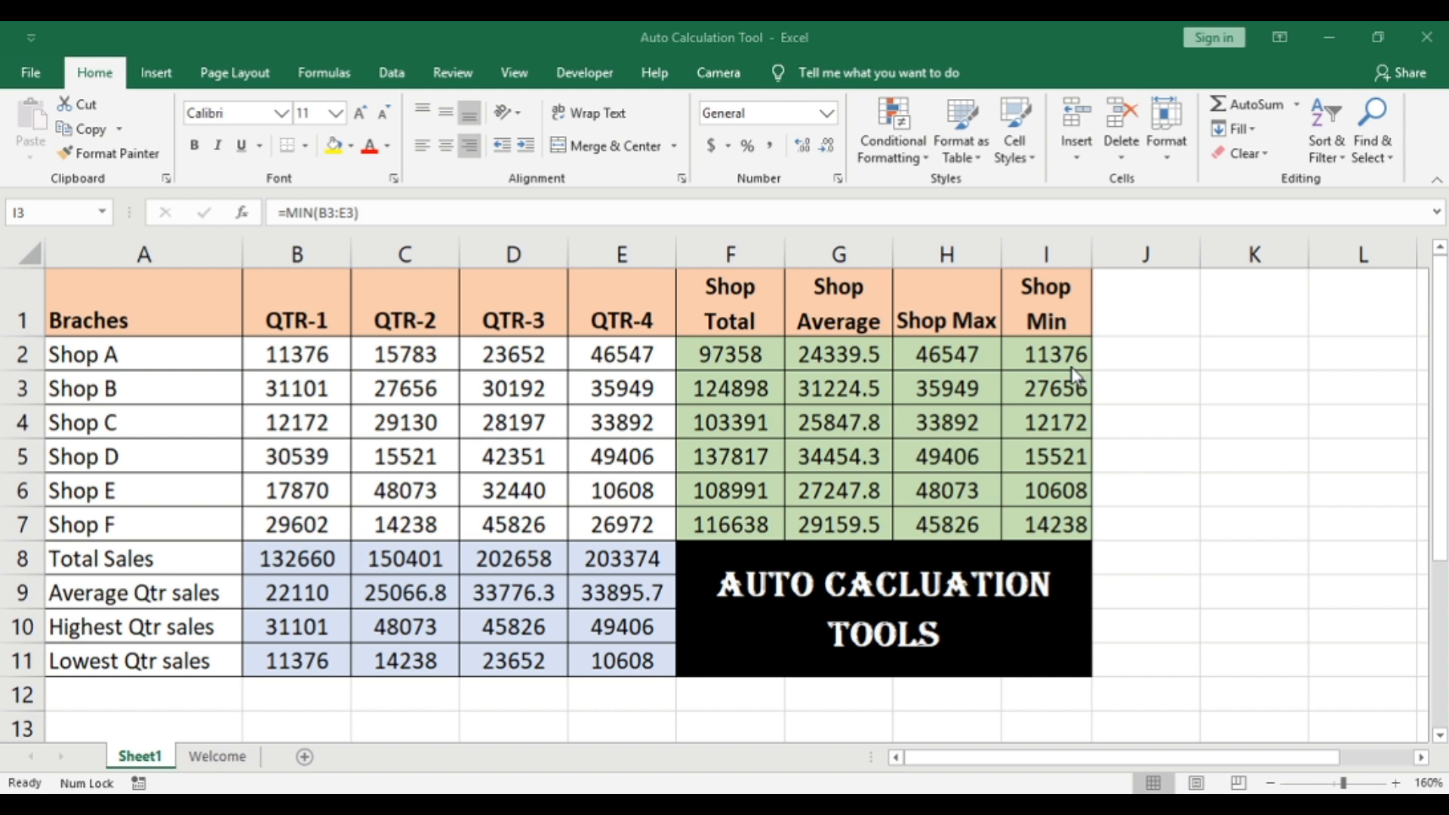
Step: Clear all the Shop Min formulas in I2:I7 and return to cell I2
{"action": "left_click", "coordinate": [1055, 349]}
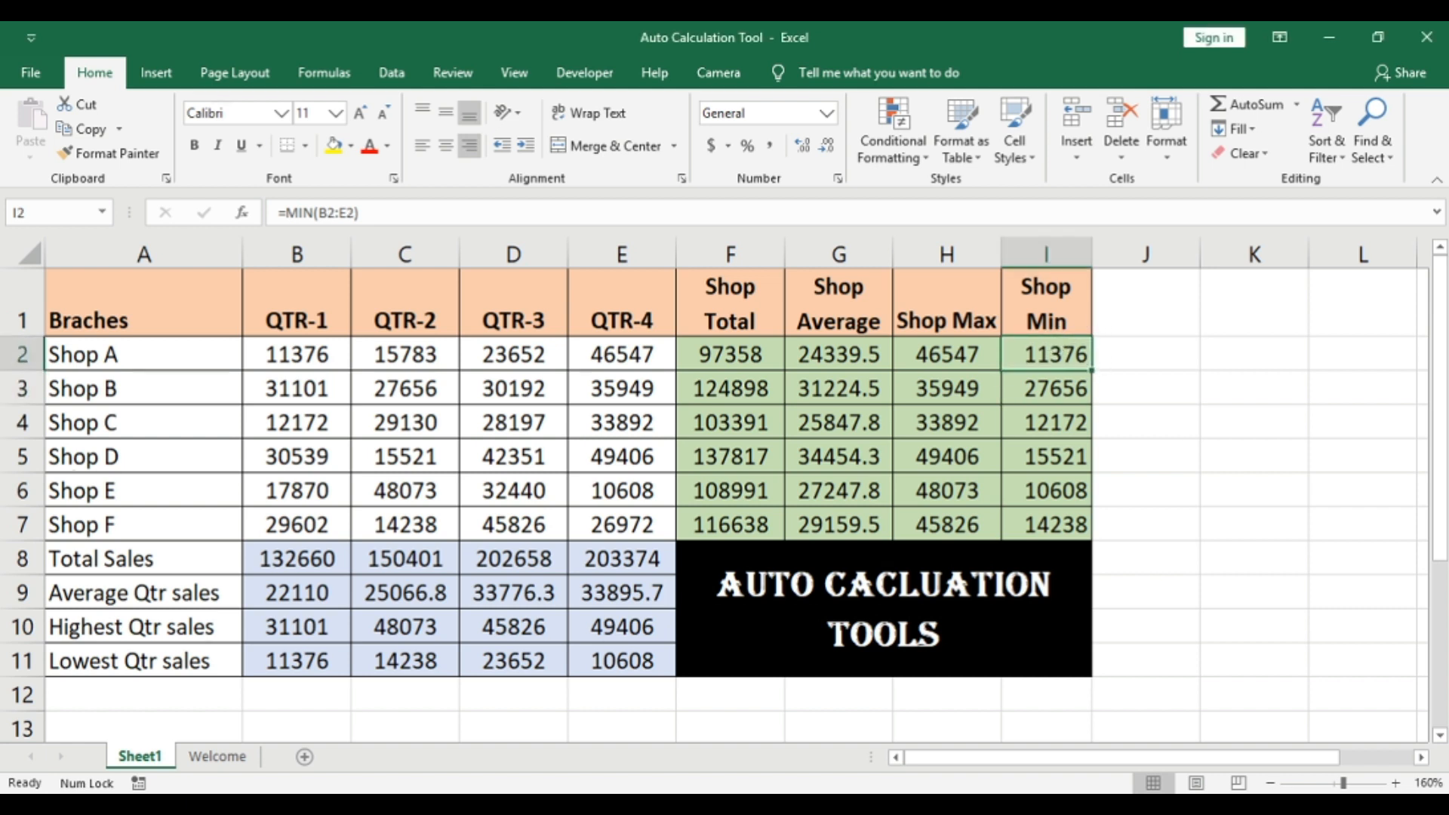
{"action": "key", "text": "ctrl+shift+Down"}
{"action": "key", "text": "Delete"}
{"action": "key", "text": "Up"}
{"action": "key", "text": "Down"}
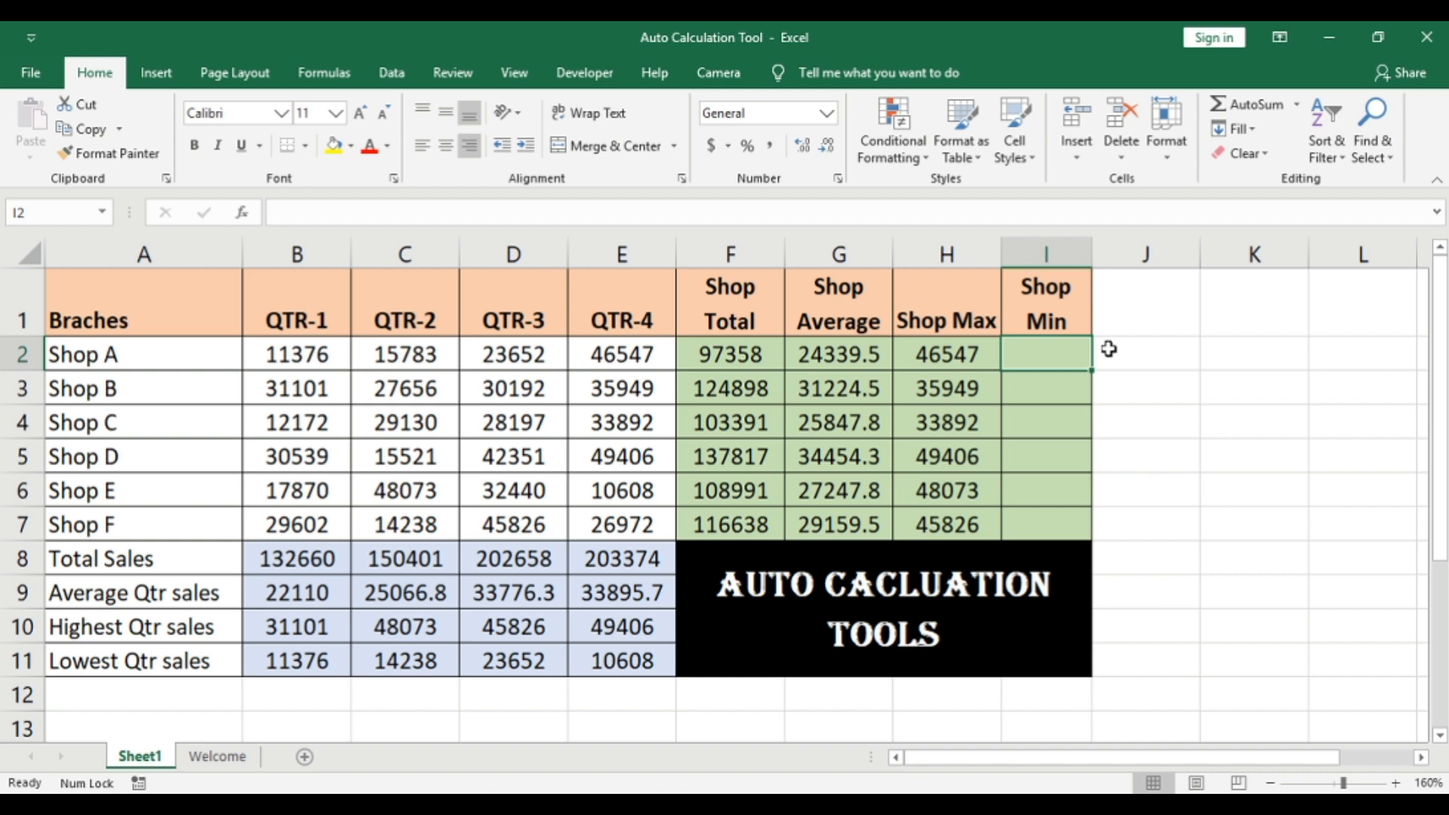
Step: Insert an AutoSum Min formula in I2 and shrink its outlined range on the sheet to B2:E2
{"action": "left_click", "coordinate": [1297, 104]}
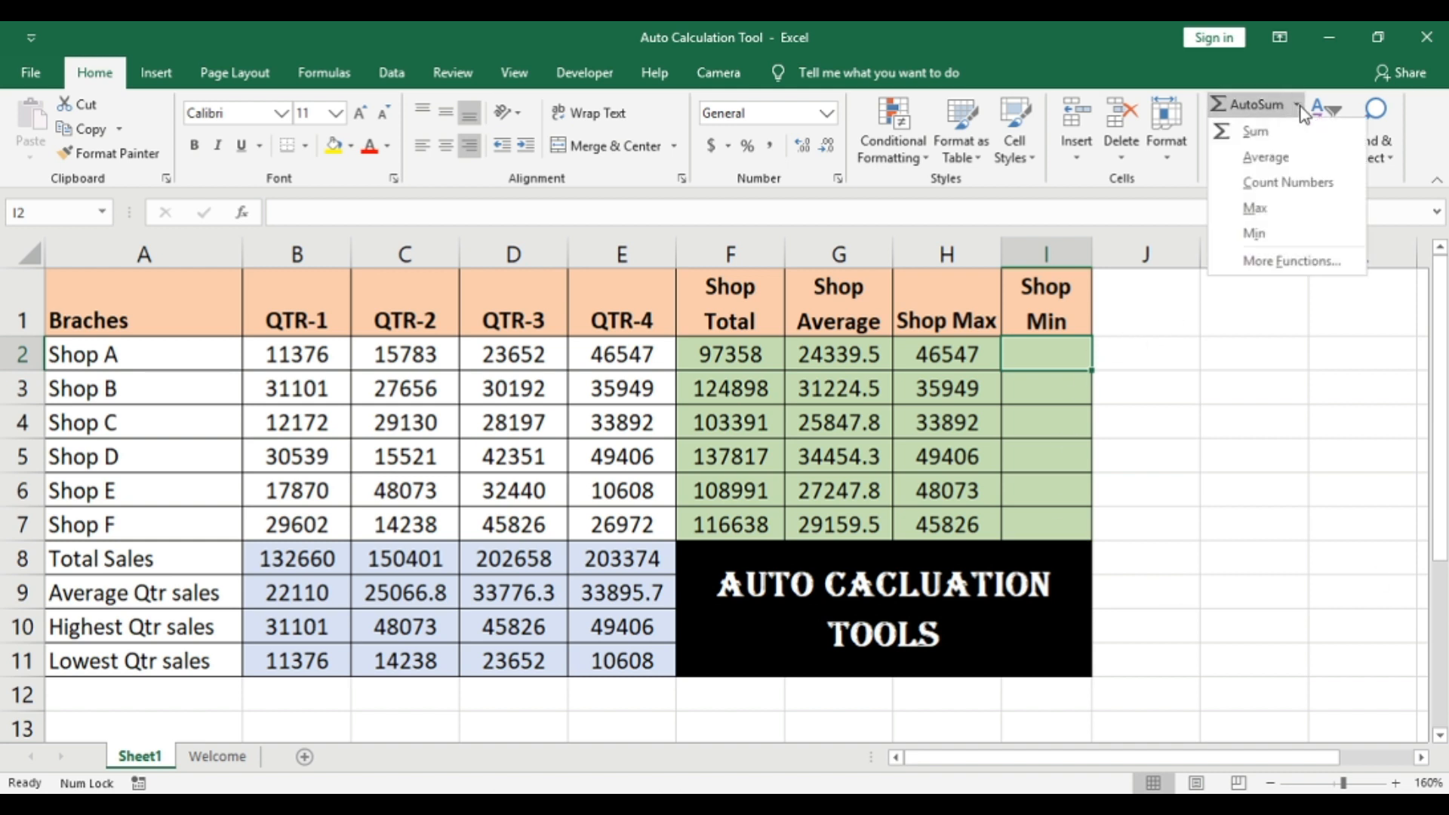
{"action": "left_click", "coordinate": [1254, 234]}
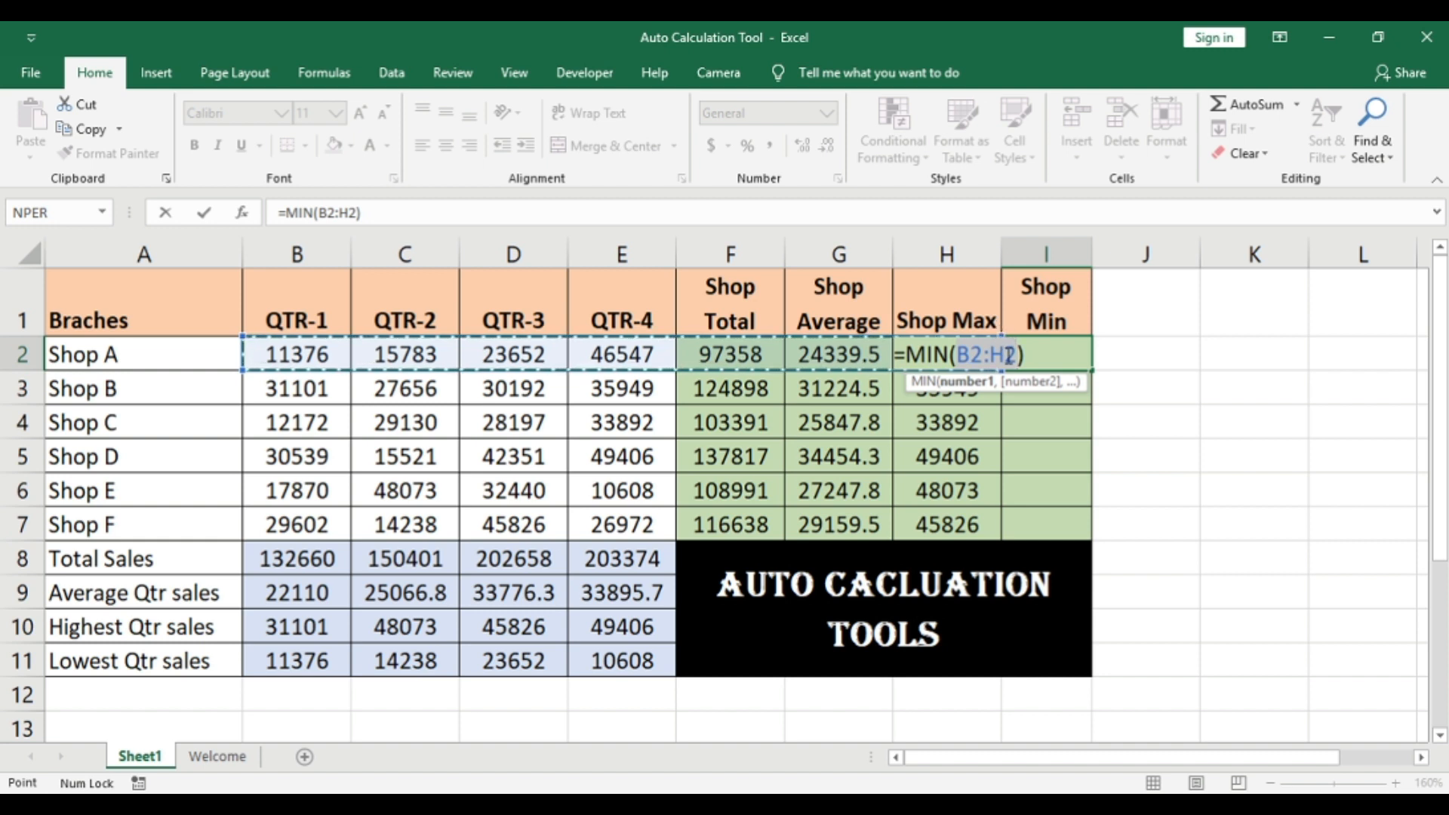
{"action": "left_click_drag", "start_coordinate": [1031, 381], "coordinate": [1221, 400]}
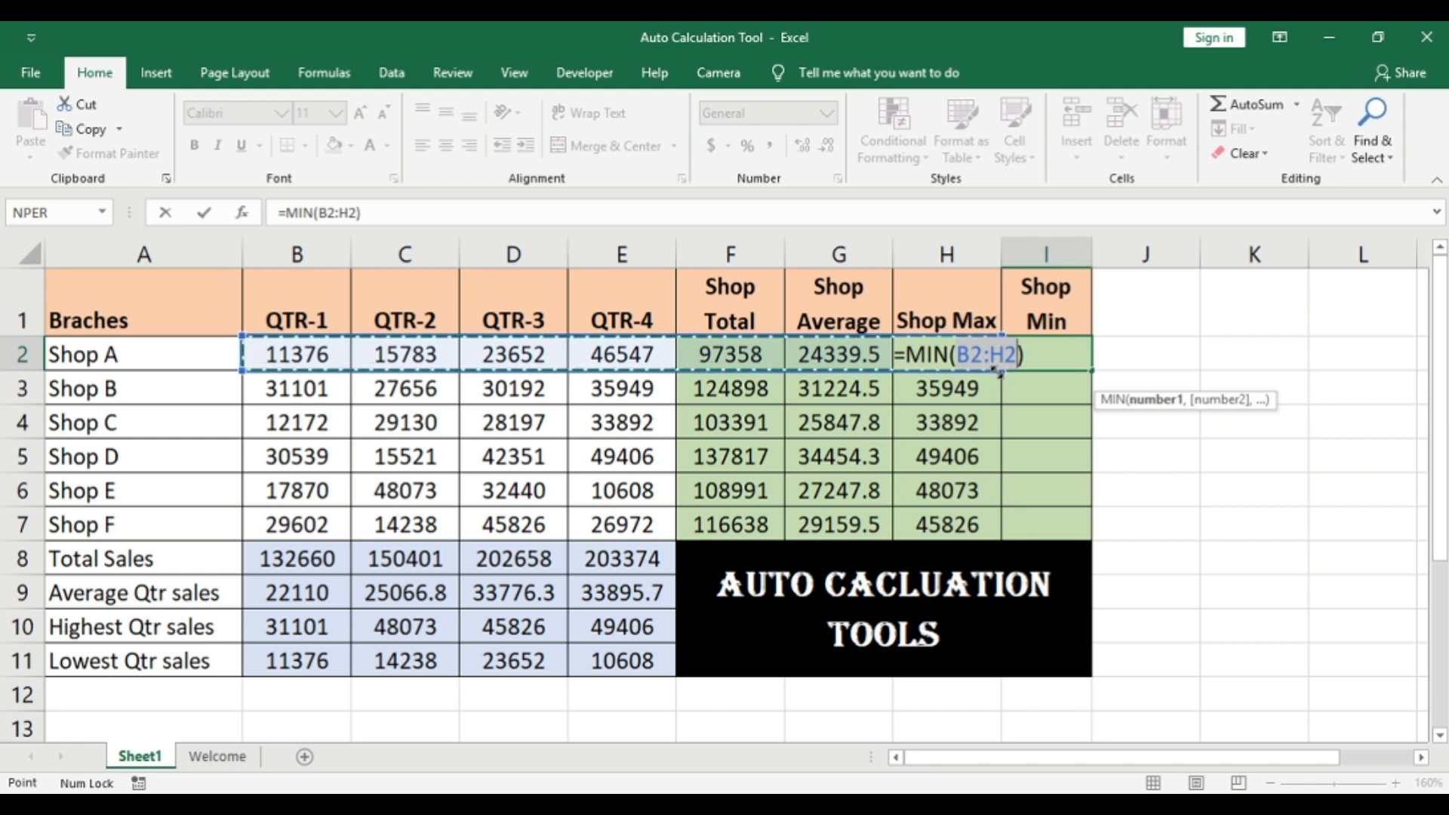
{"action": "left_click_drag", "start_coordinate": [997, 372], "coordinate": [652, 363]}
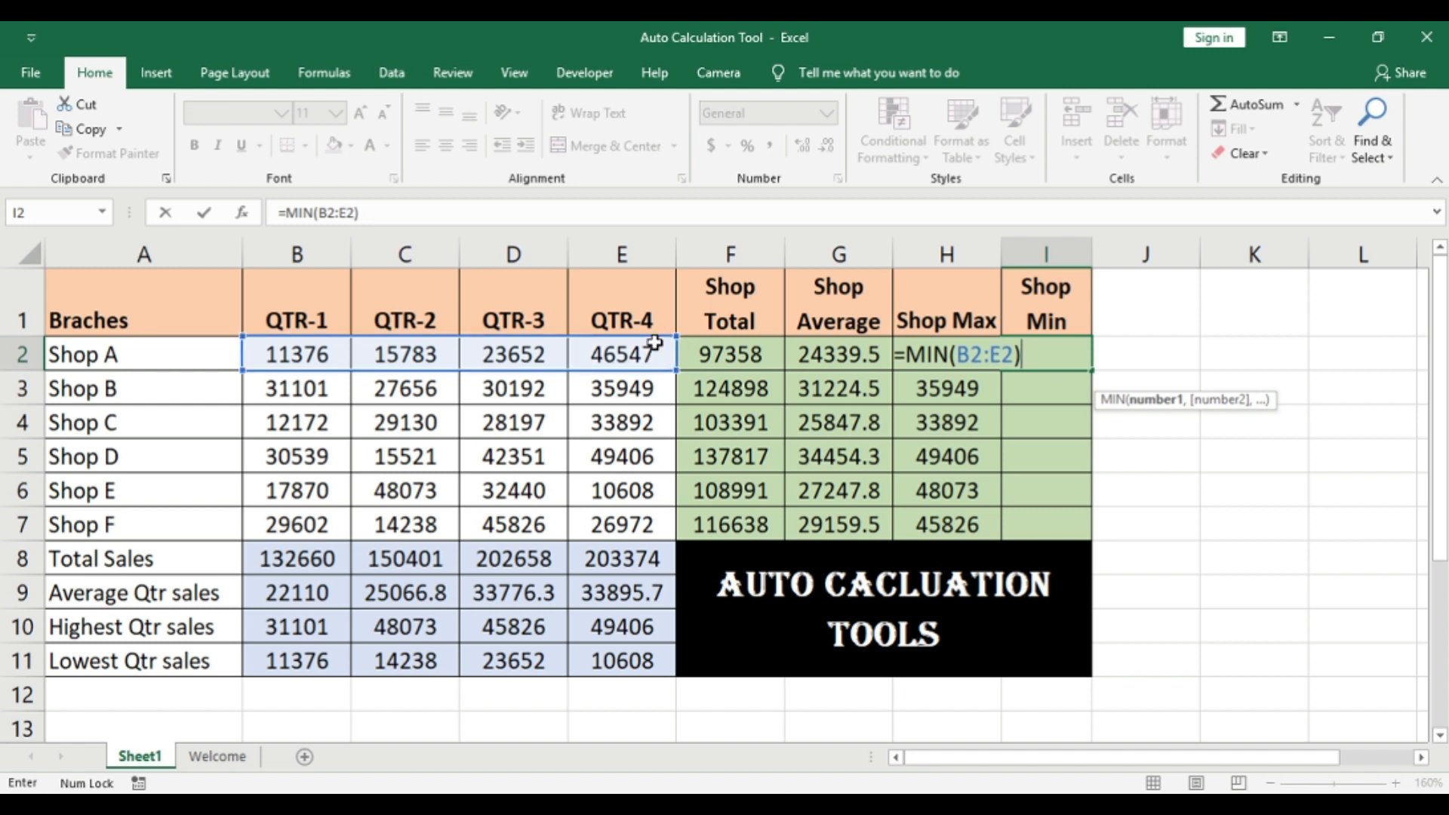
{"action": "key", "text": "Return"}
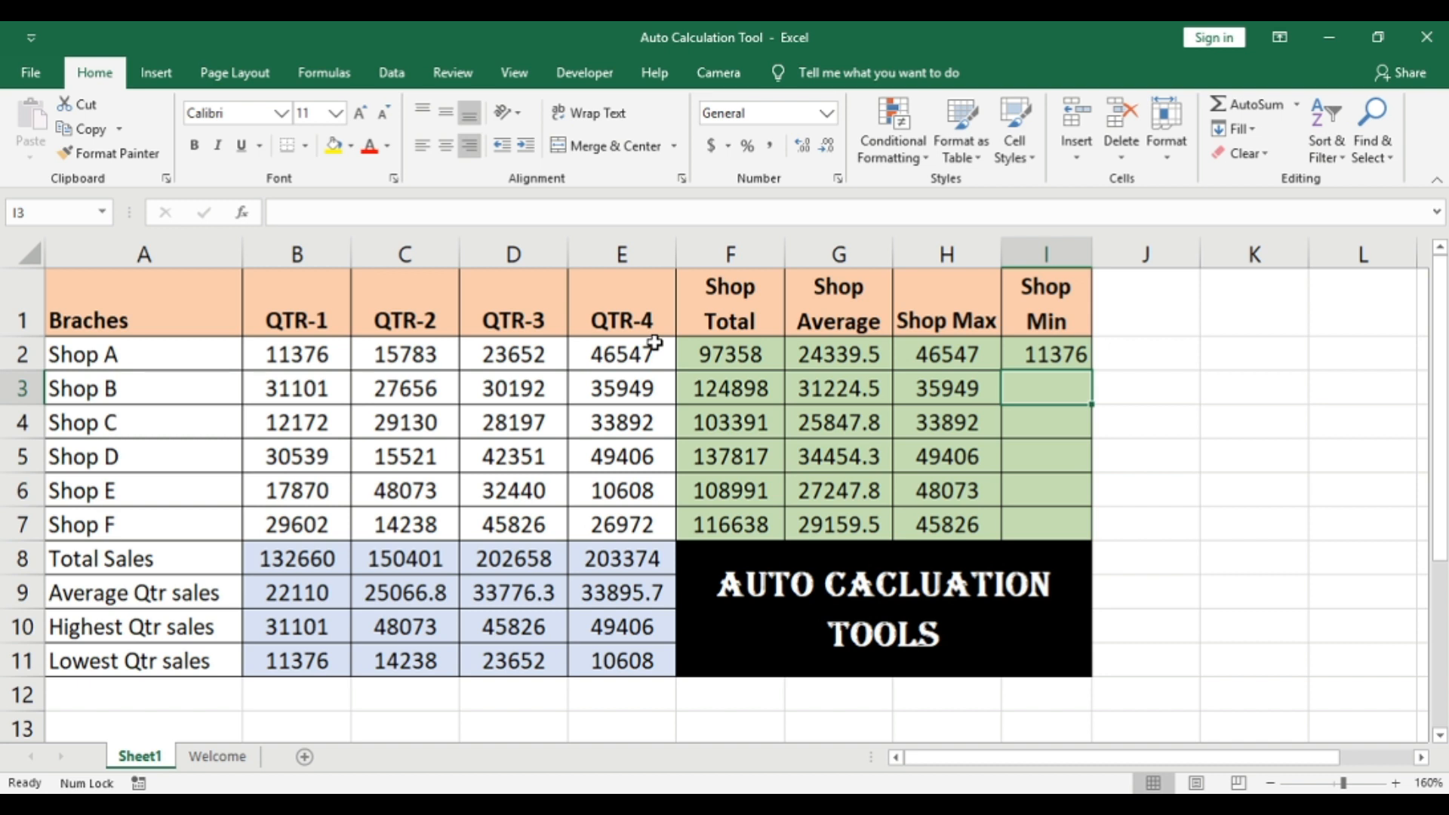
Step: Fill the Shop Min formula from I2 down to I7
{"action": "key", "text": "Up"}
{"action": "key", "text": "shift+Down"}
{"action": "key", "text": "shift+Down"}
{"action": "key", "text": "shift+Down"}
{"action": "key", "text": "shift+Down"}
{"action": "key", "text": "shift+Down"}
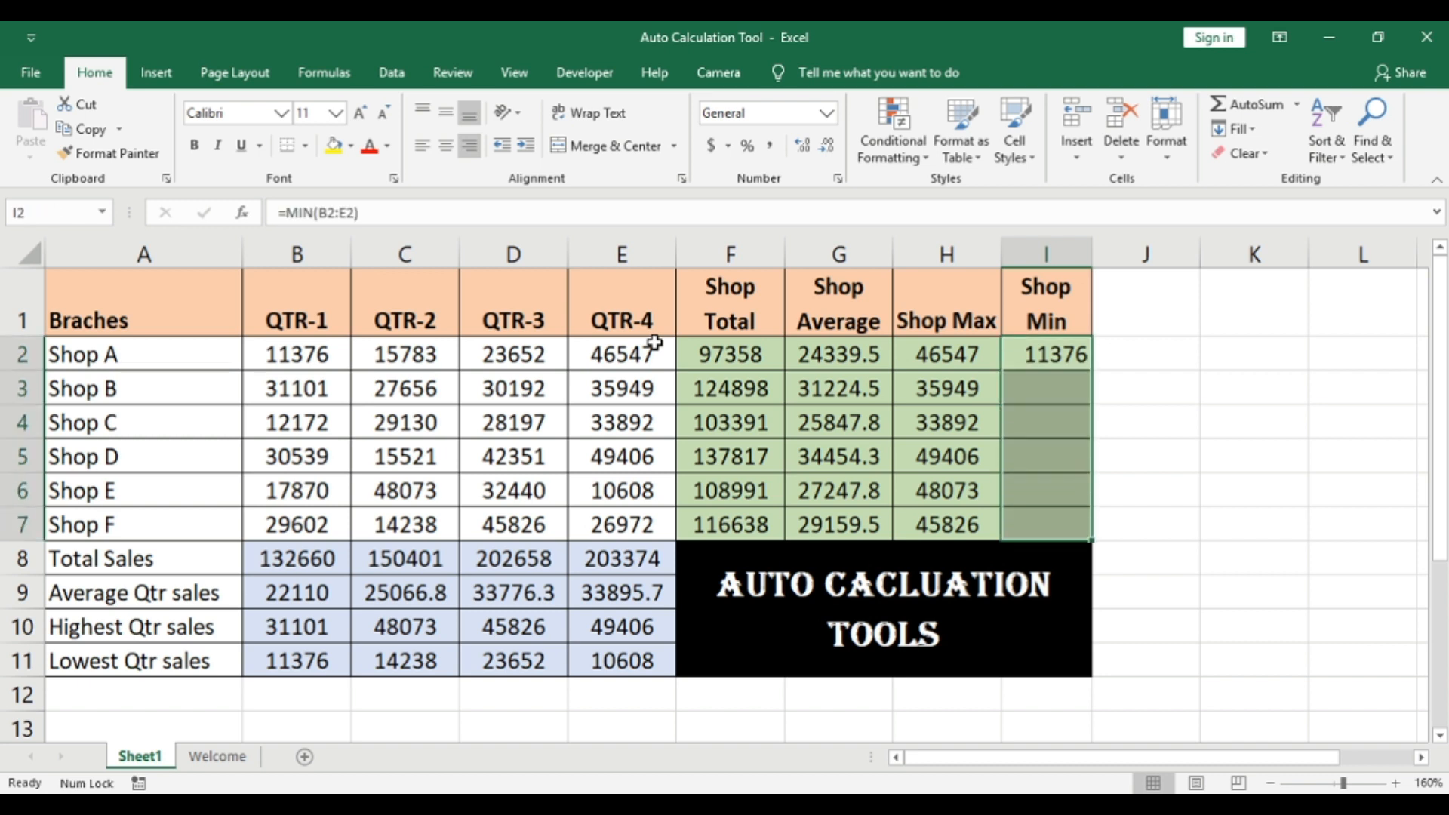
{"action": "key", "text": "ctrl+d"}
{"action": "key", "text": "Up"}
{"action": "key", "text": "Down"}
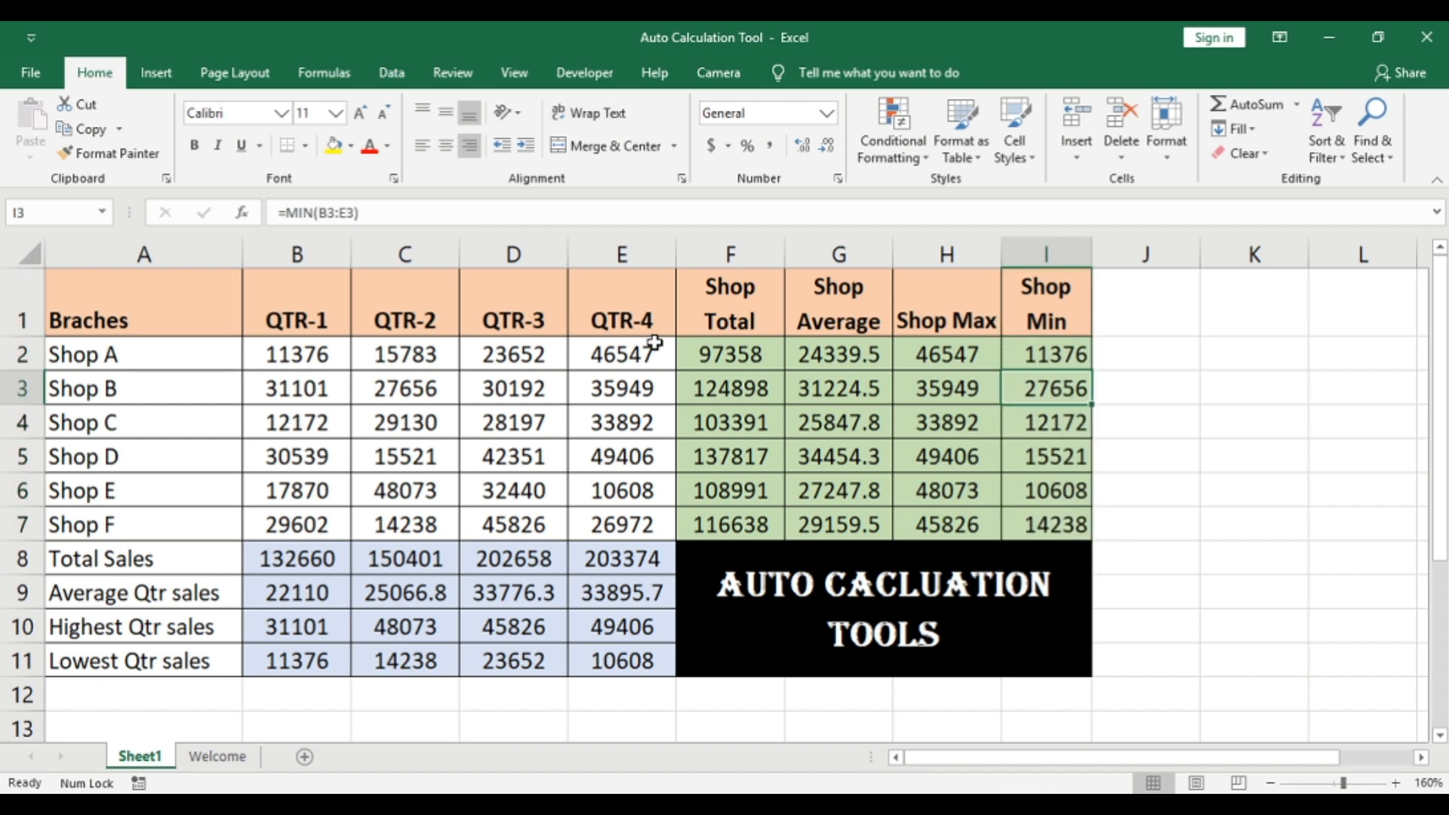
Step: Clear the Shop Min formulas in I2:I7 and return to cell I2
{"action": "key", "text": "shift+Down"}
{"action": "key", "text": "shift+Down"}
{"action": "key", "text": "shift+Down"}
{"action": "key", "text": "shift+Down"}
{"action": "key", "text": "shift+Down"}
{"action": "key", "text": "Delete"}
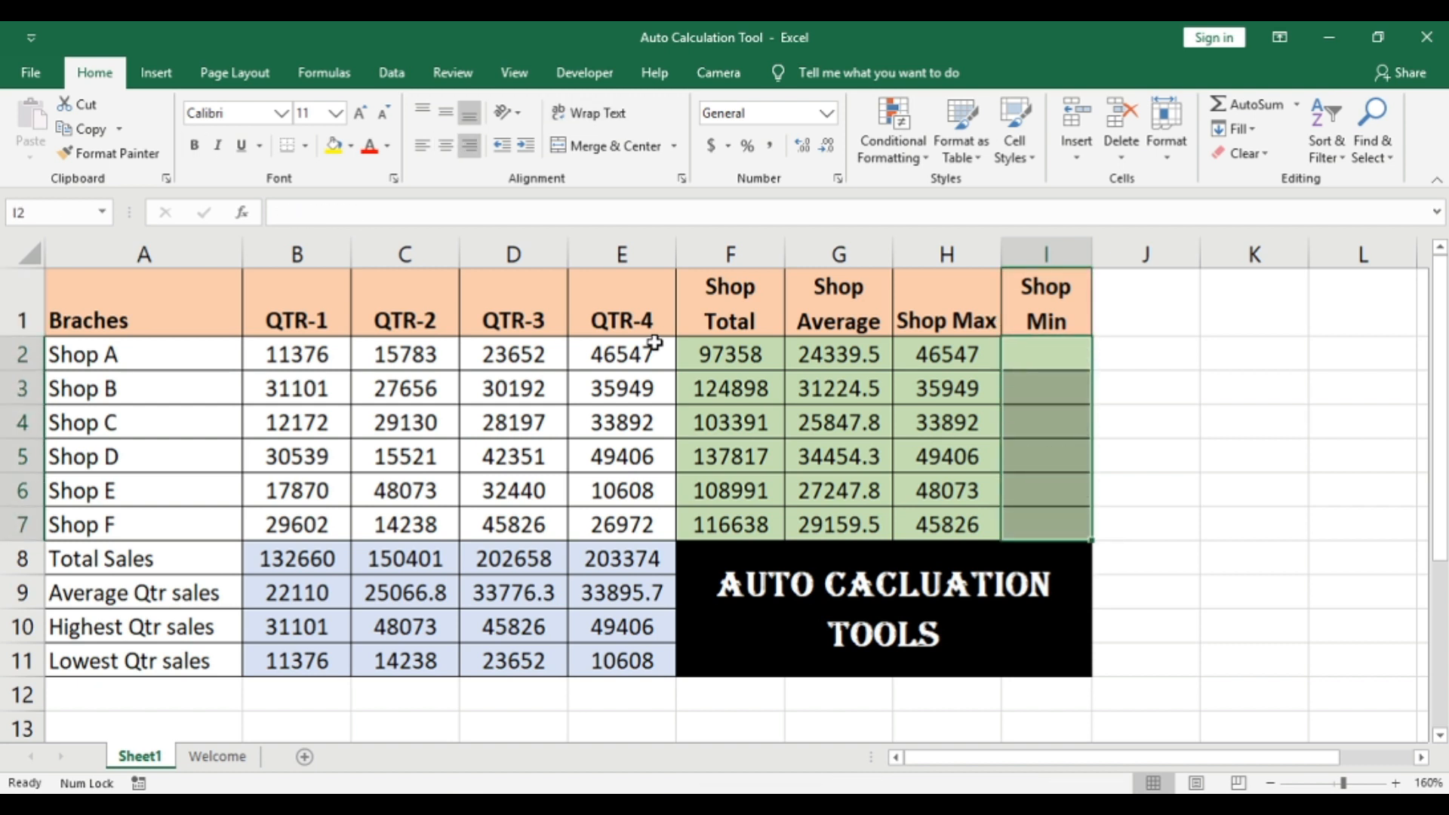
{"action": "key", "text": "Up"}
{"action": "key", "text": "Down"}
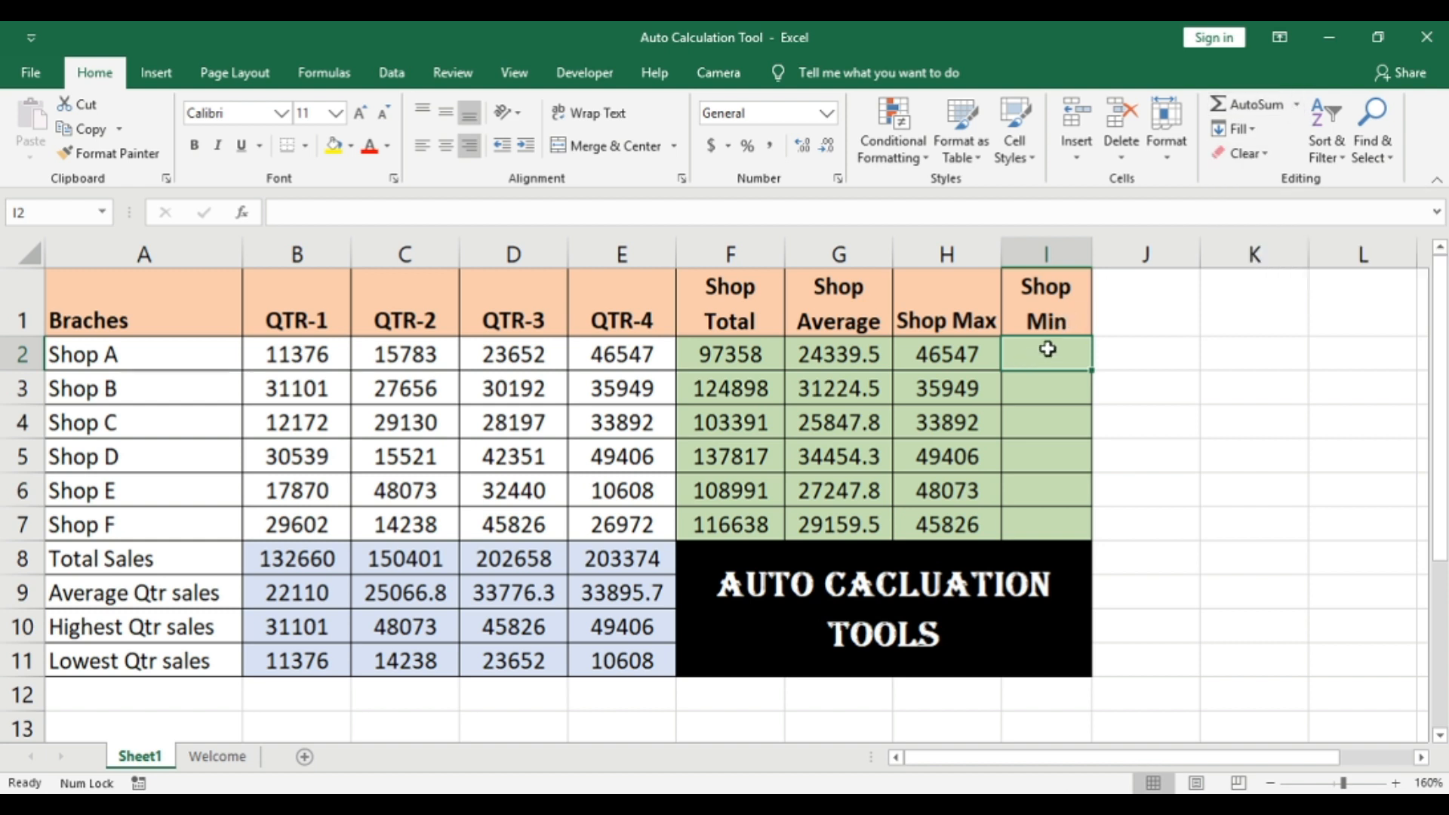
Step: Insert an AutoSum Min formula in I2 and edit the range reference in the formula text to B2:E2
{"action": "left_click", "coordinate": [1297, 104]}
{"action": "left_click", "coordinate": [1284, 234]}
{"action": "left_click", "coordinate": [1010, 347]}
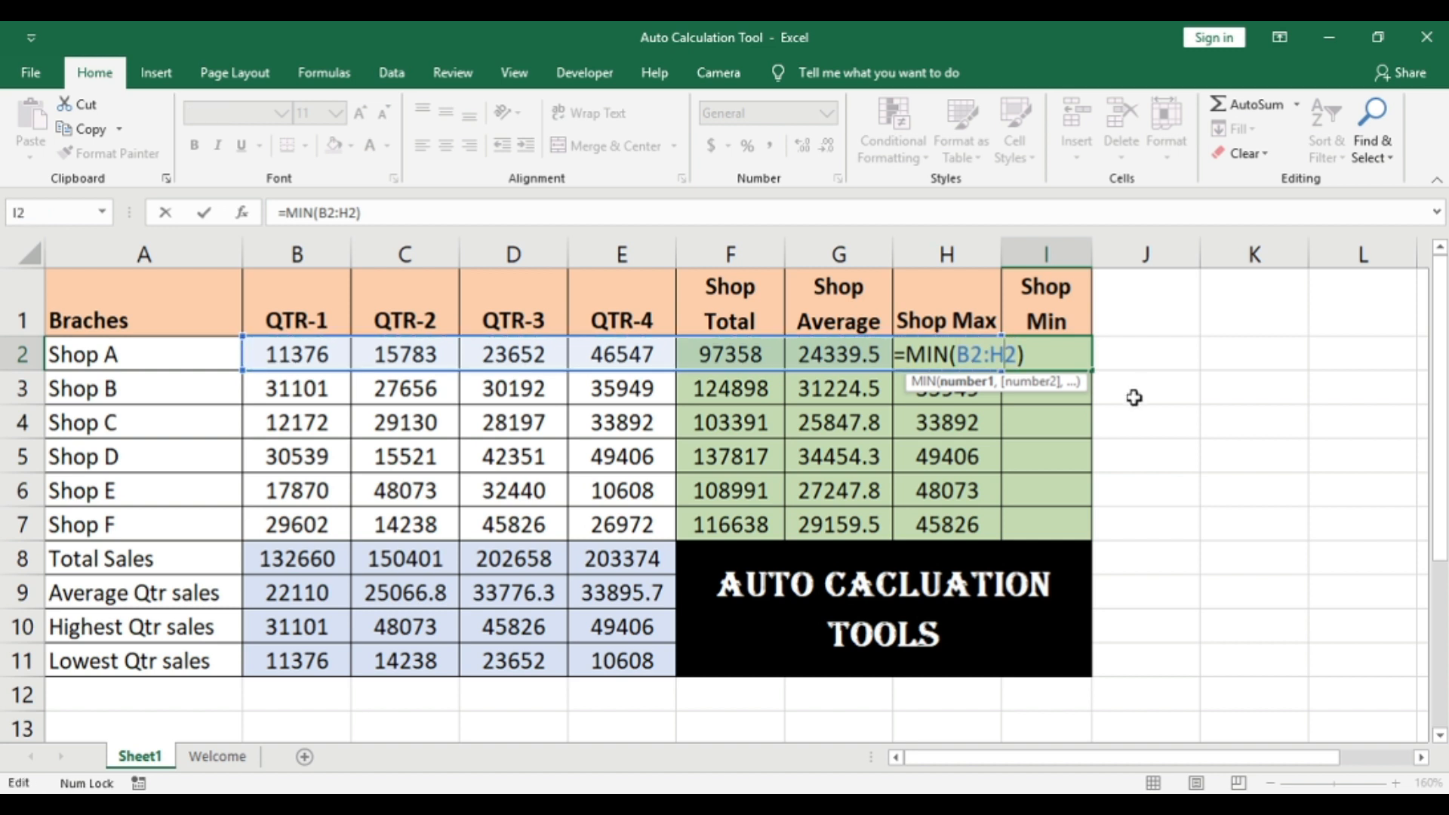
{"action": "key", "text": "Left"}
{"action": "key", "text": "BackSpace"}
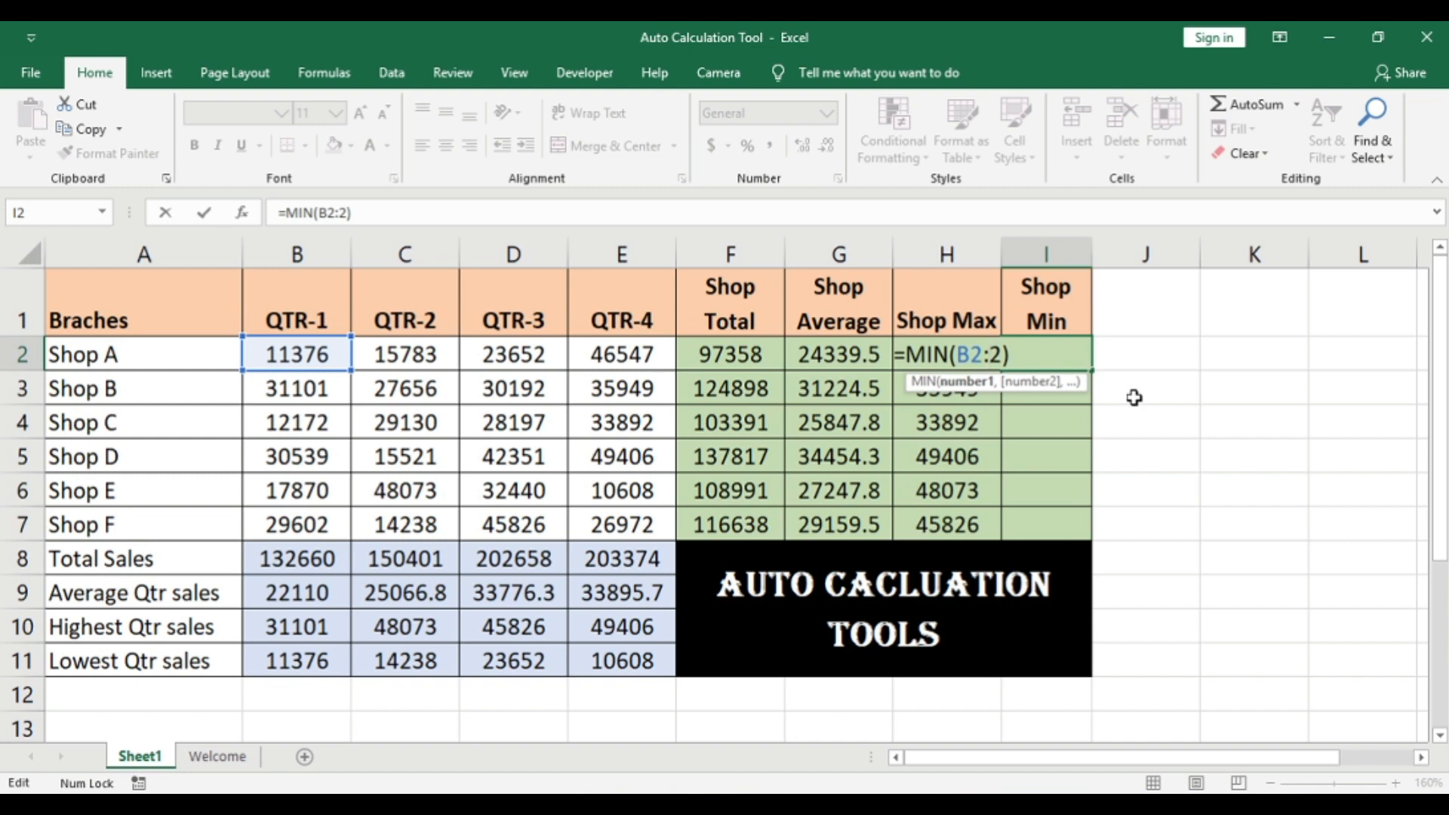
{"action": "type", "text": "e"}
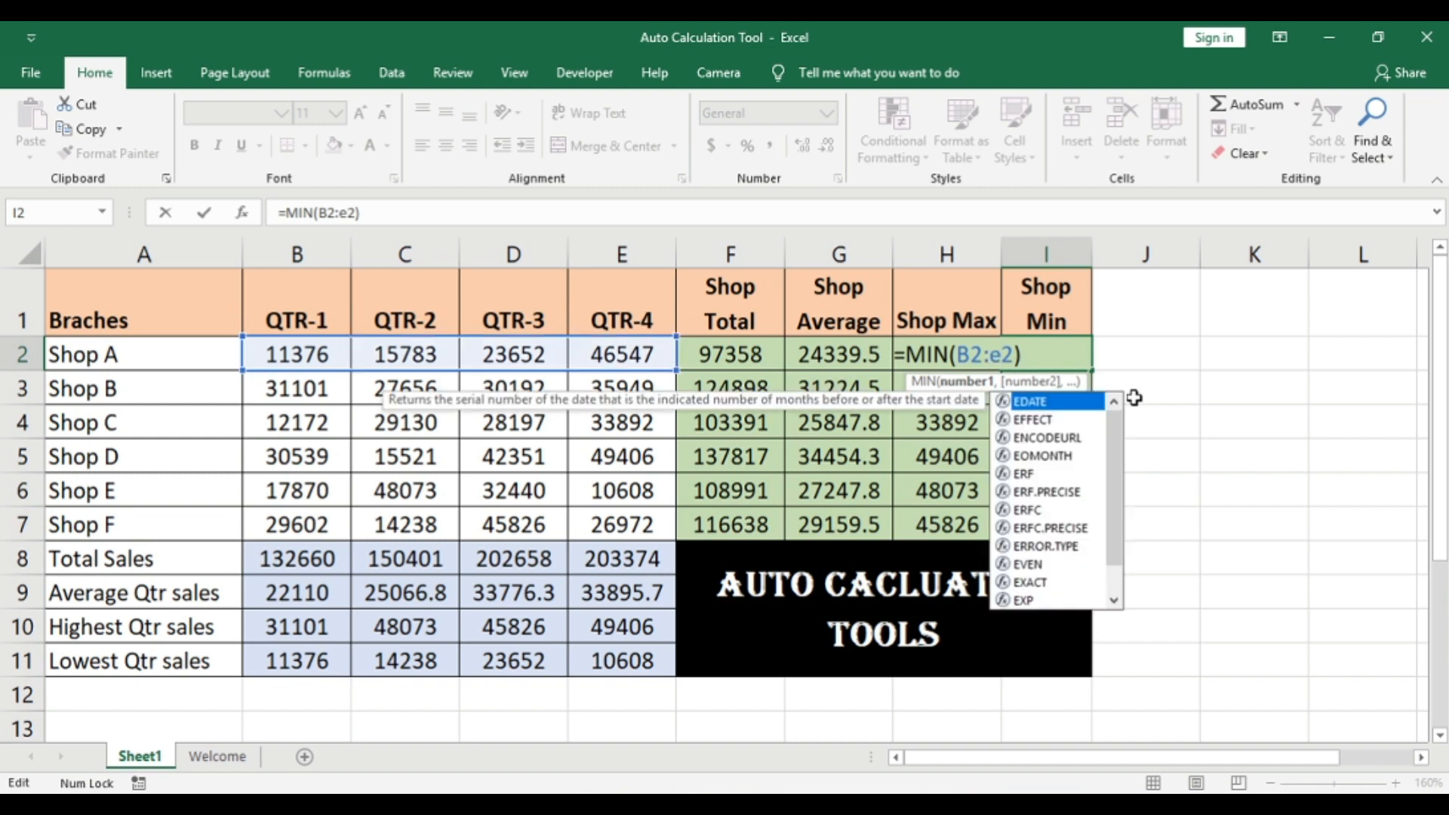
{"action": "key", "text": "Return"}
Step: Copy Shop A's minimum formula down through Shop F in I7, selecting the range upward from the last shop's row
{"action": "key", "text": "Left"}
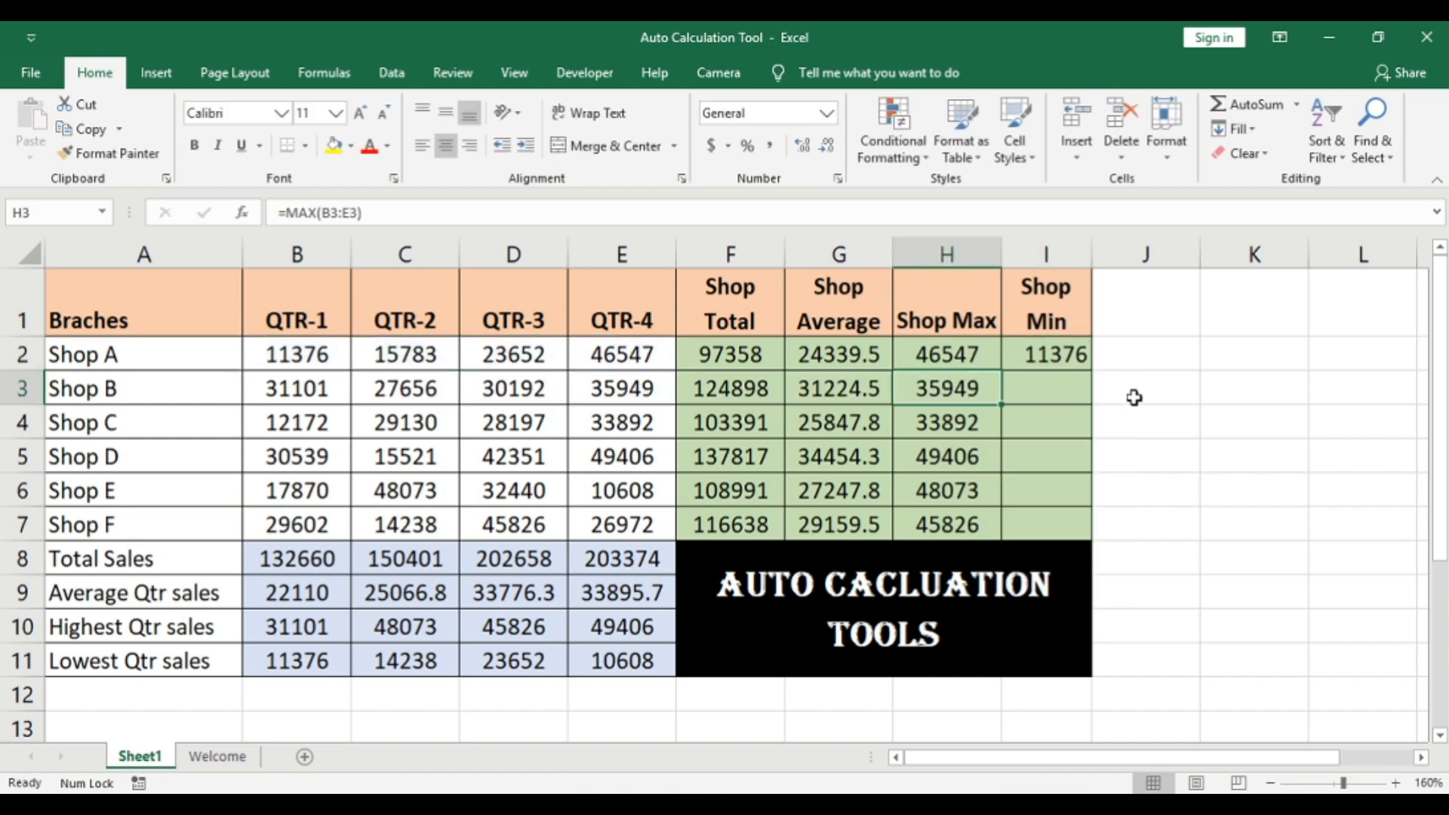
{"action": "key", "text": "ctrl+Down"}
{"action": "key", "text": "Right"}
{"action": "key", "text": "ctrl+shift+Up"}
{"action": "key", "text": "ctrl+d"}
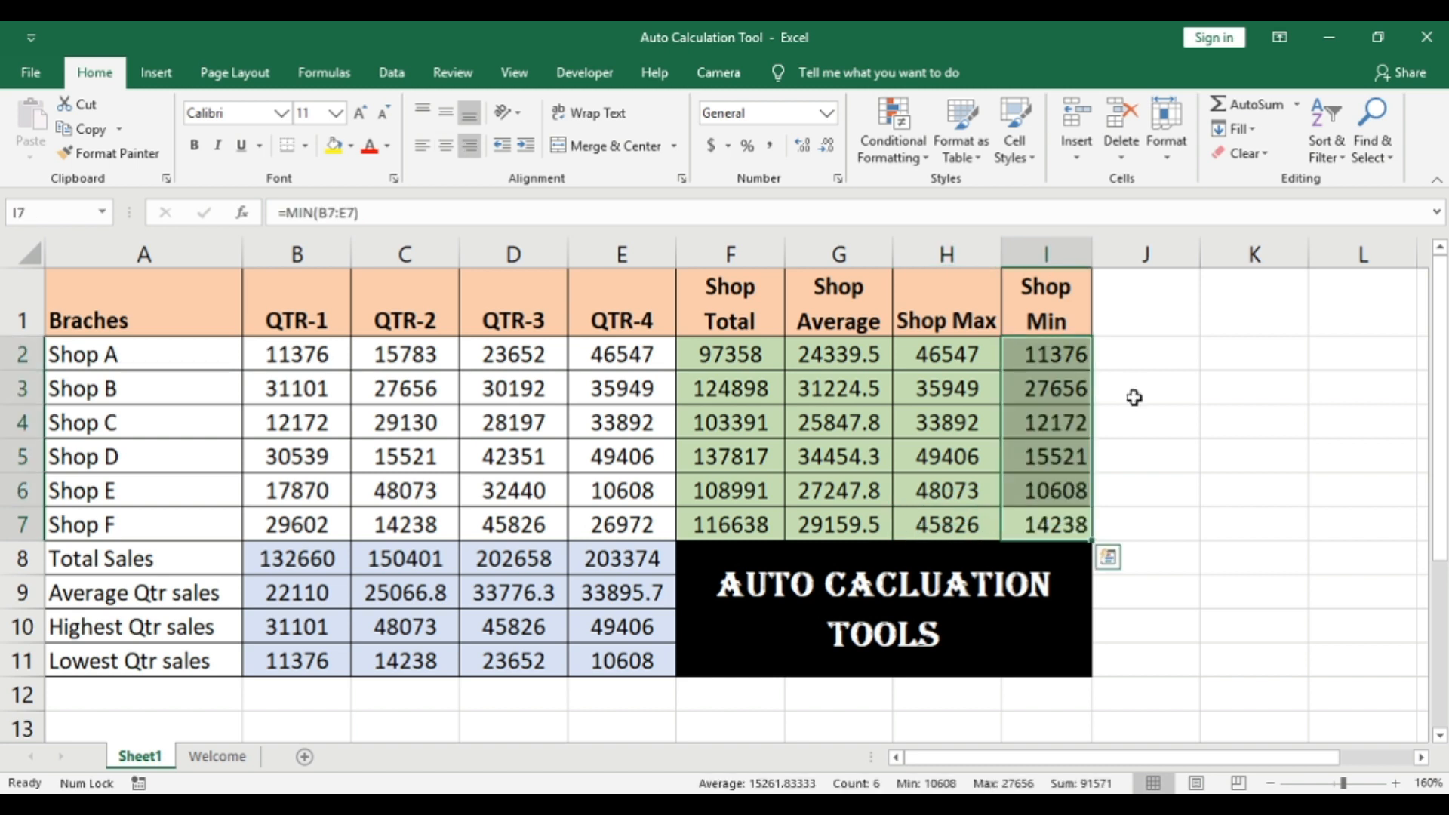
{"action": "key", "text": "shift+BackSpace"}
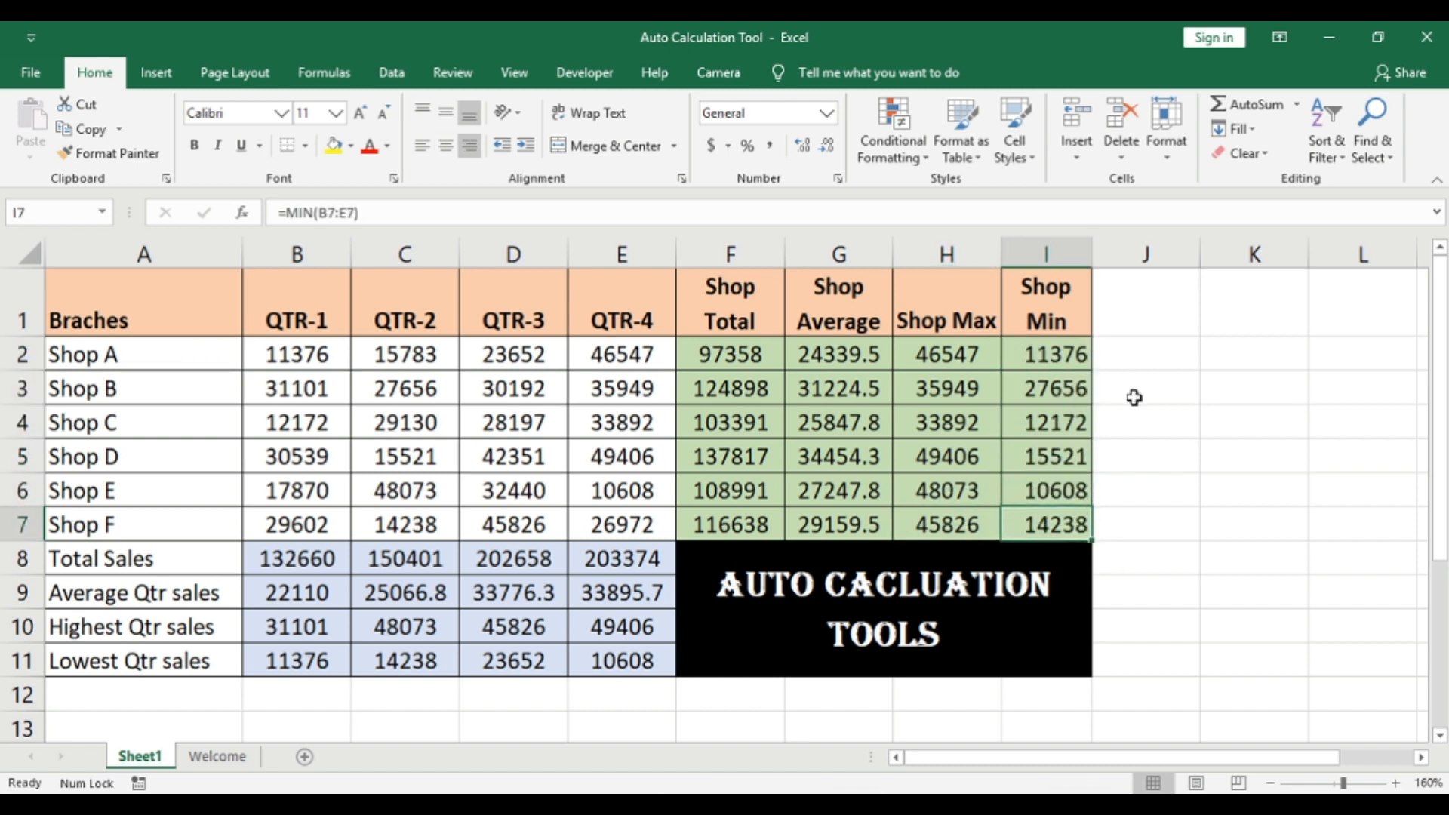